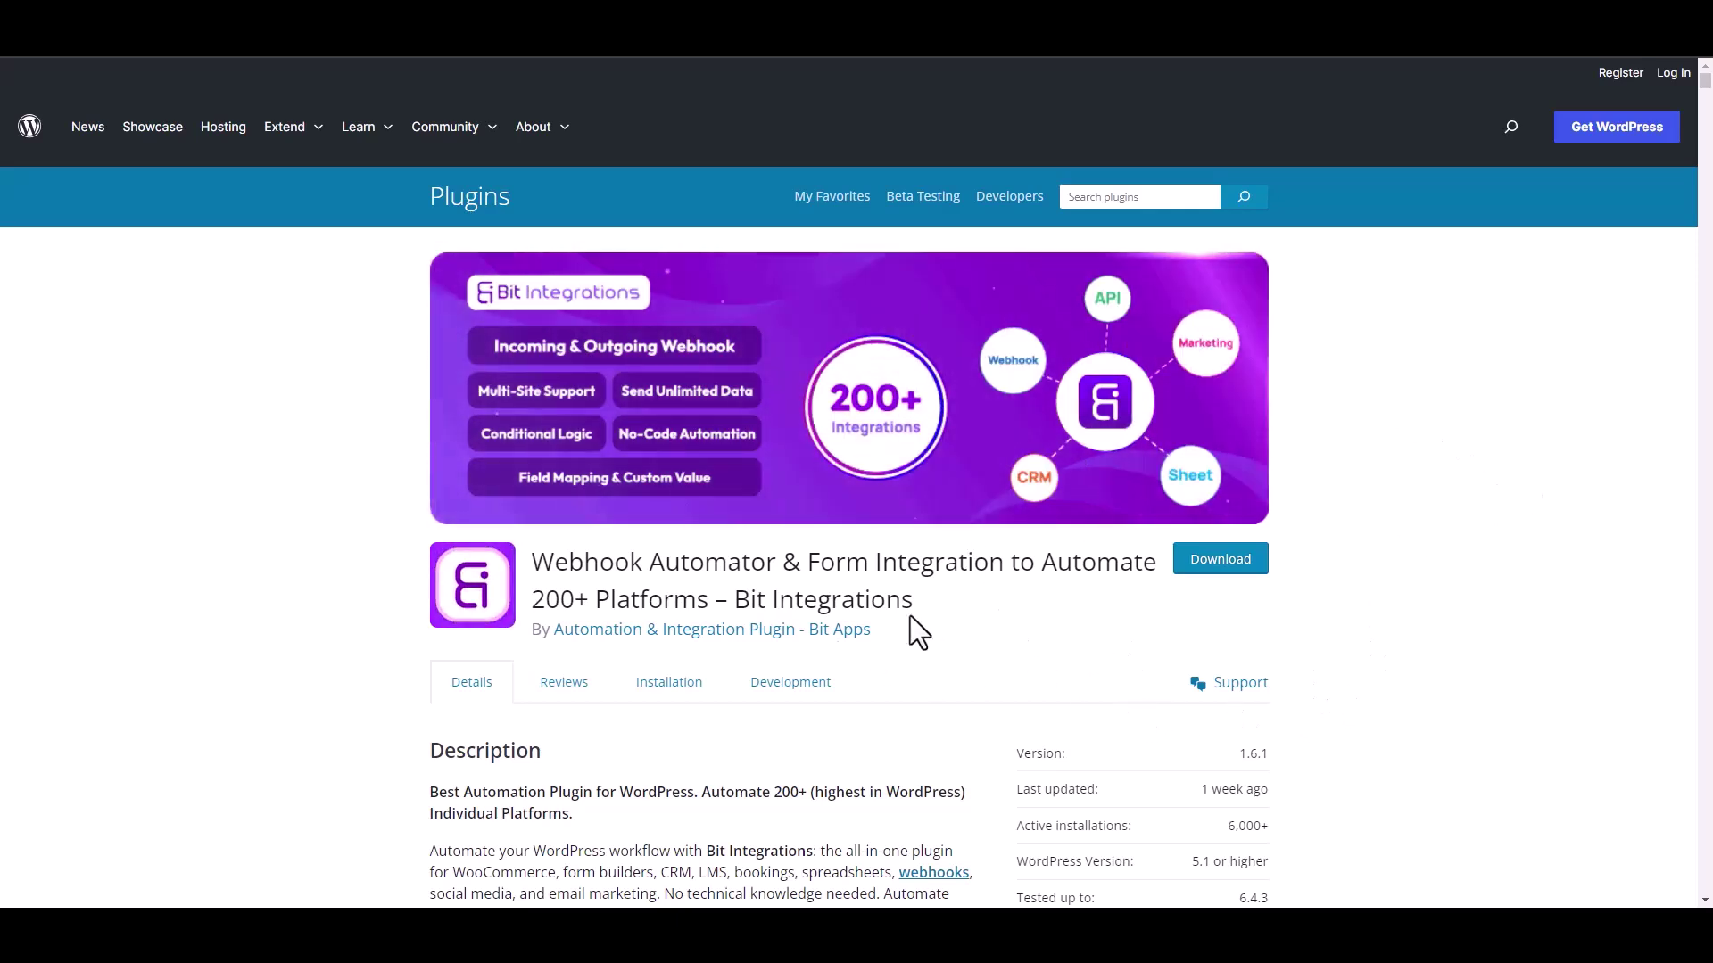
Step: Start a new integration with Elementor's Contact Form as the trigger
left_click_drag(736, 599, 941, 635)
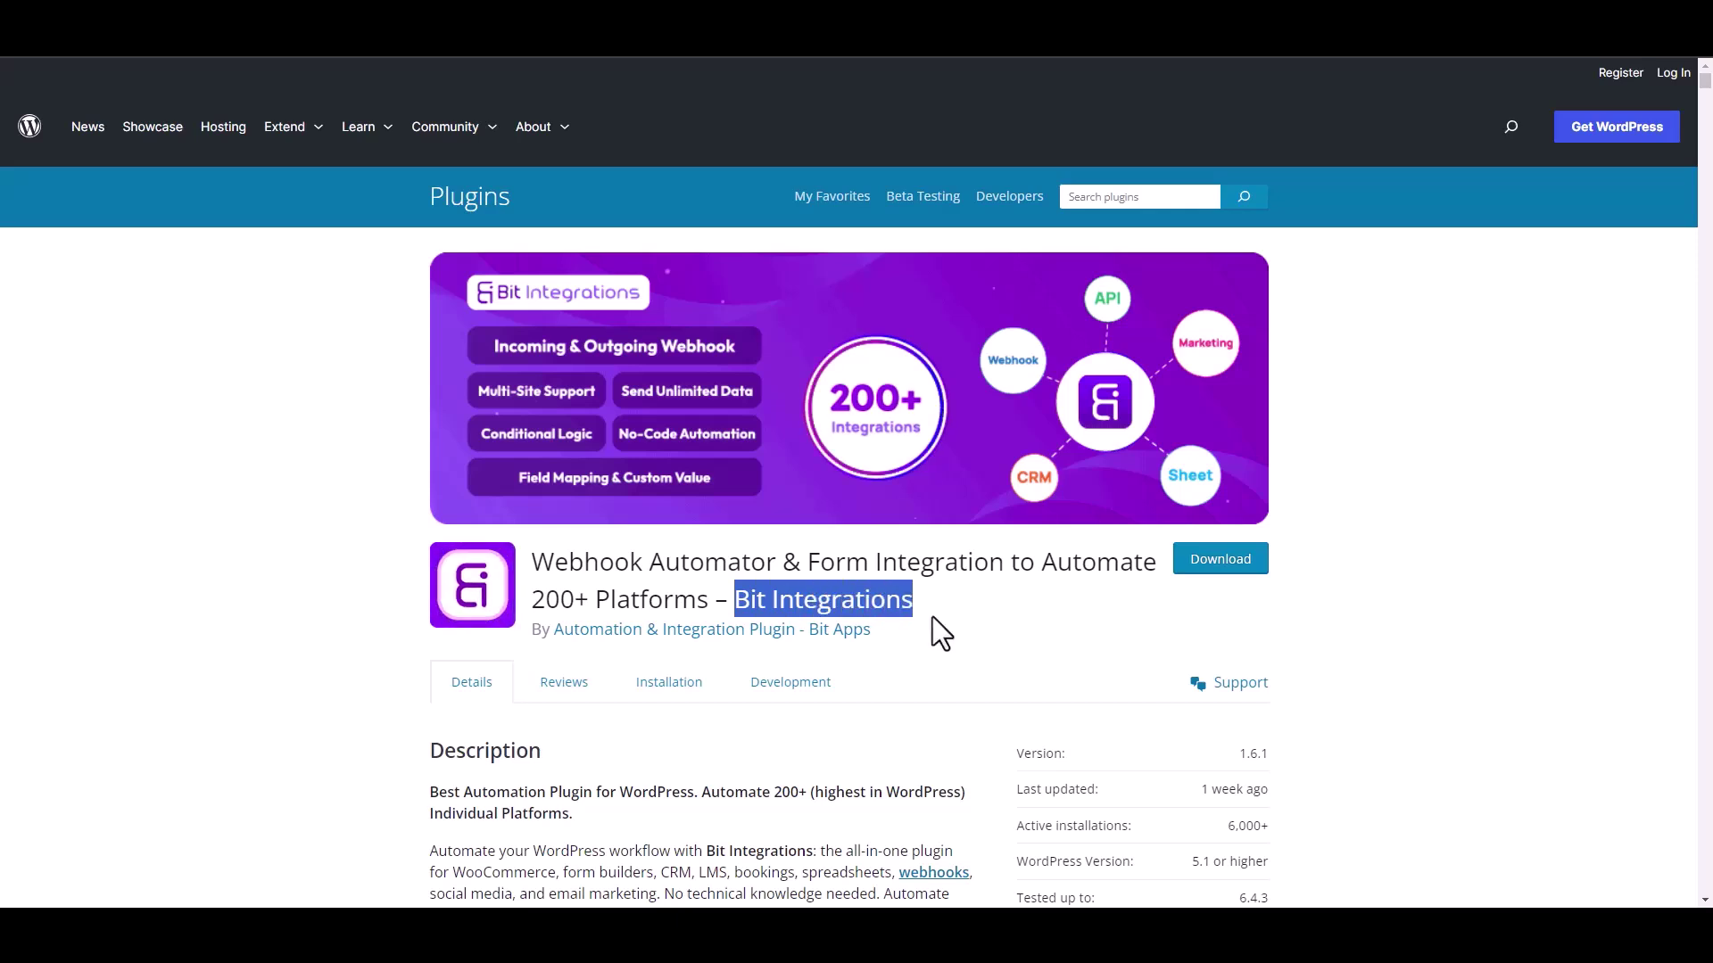
left_click(945, 623)
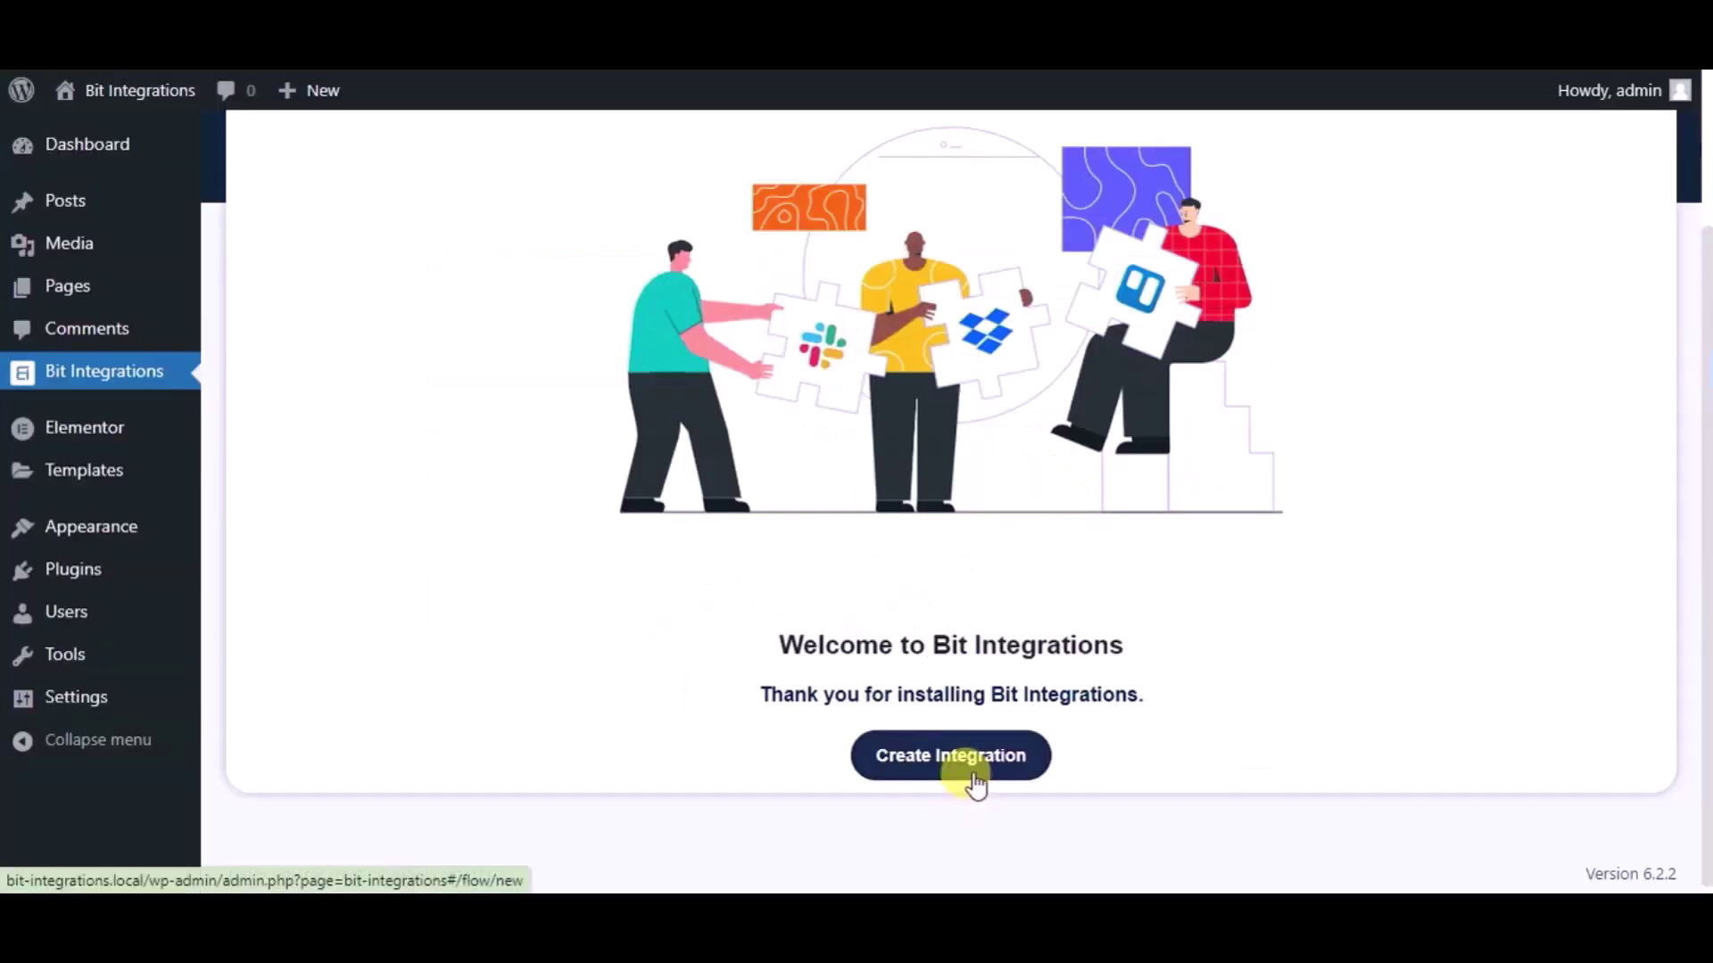
left_click(959, 758)
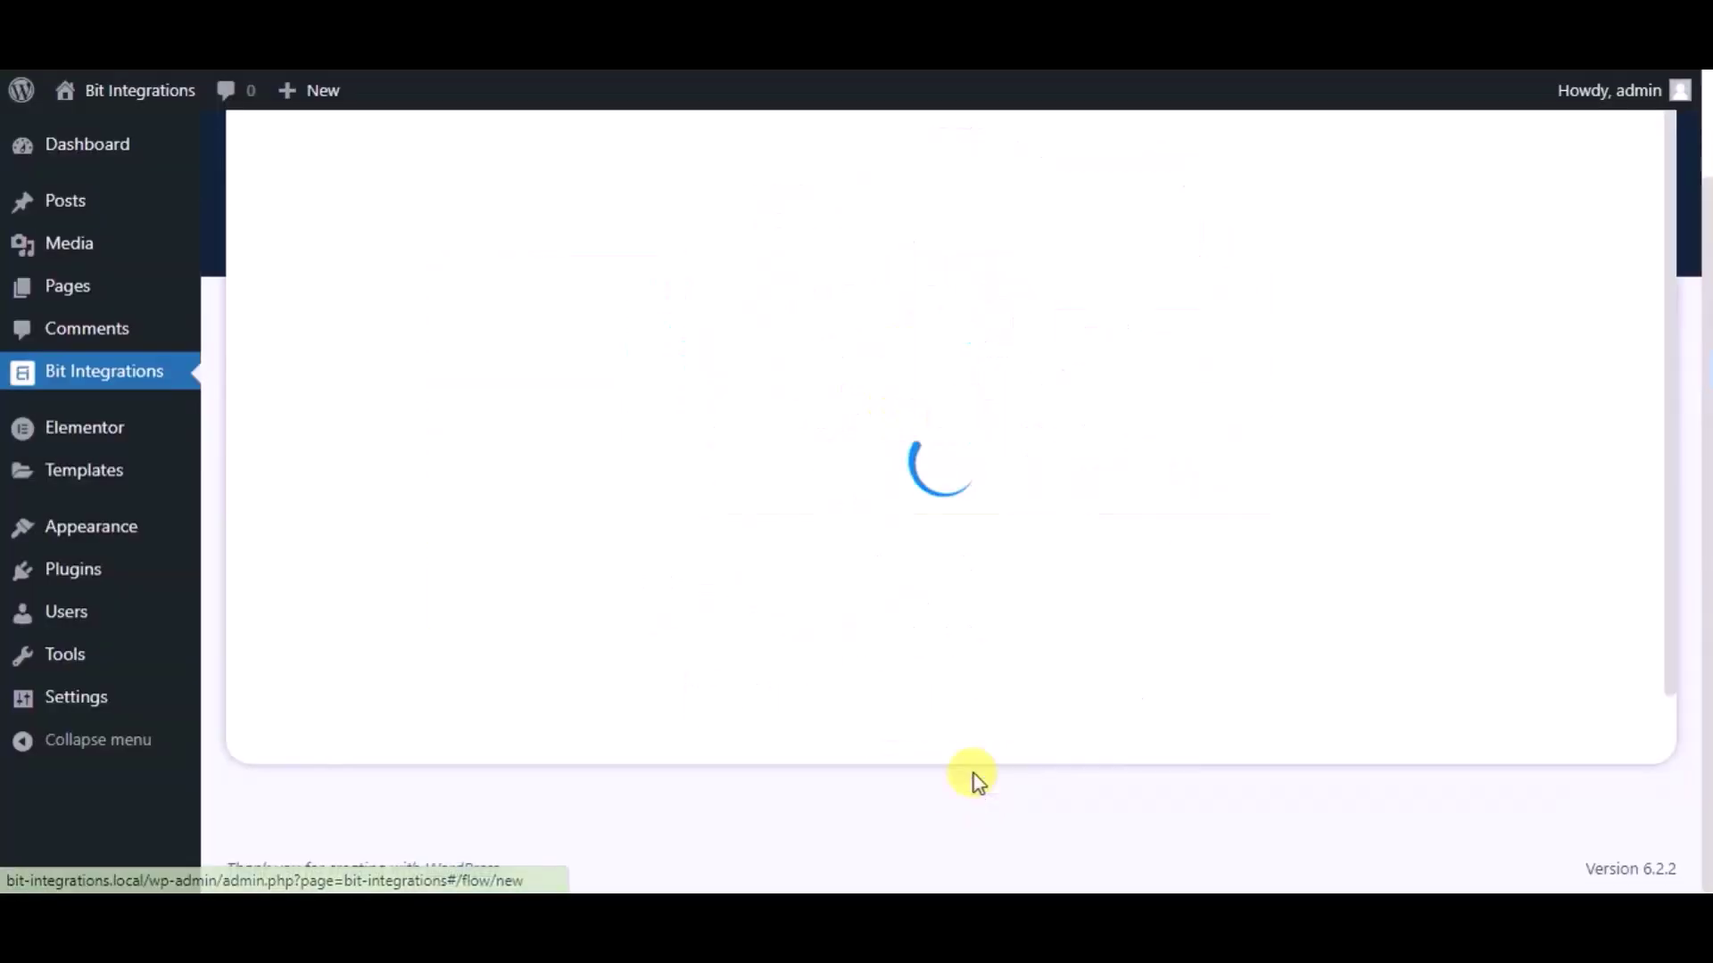
type("ele")
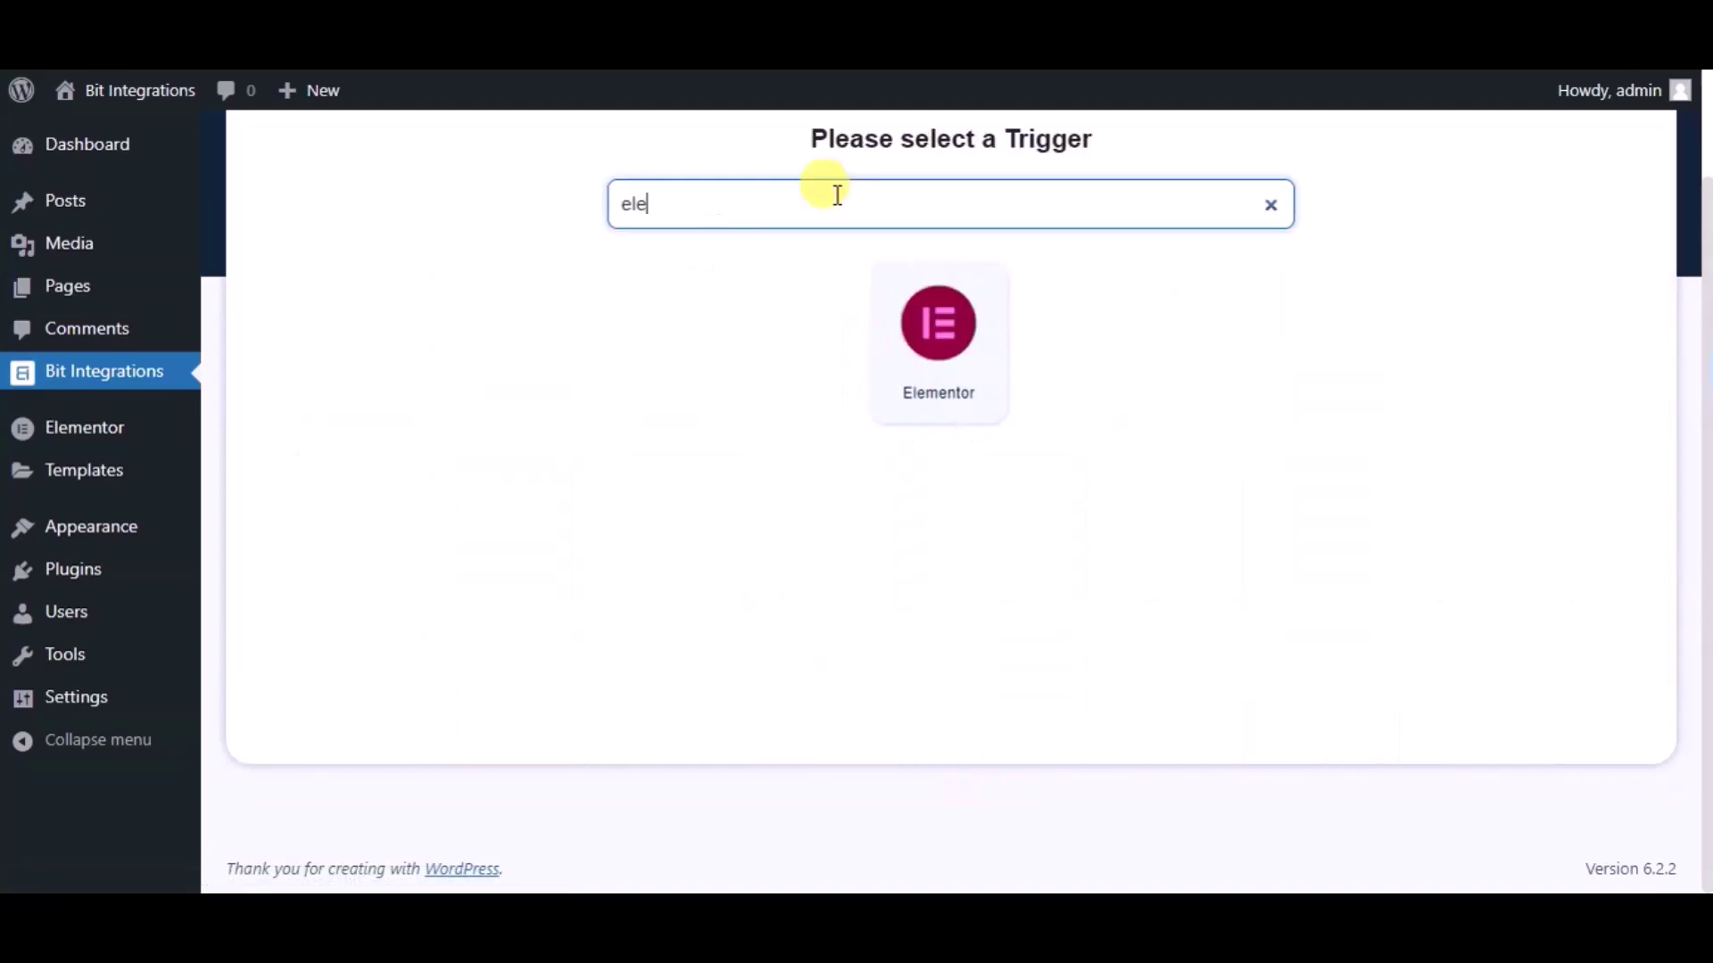
left_click(880, 306)
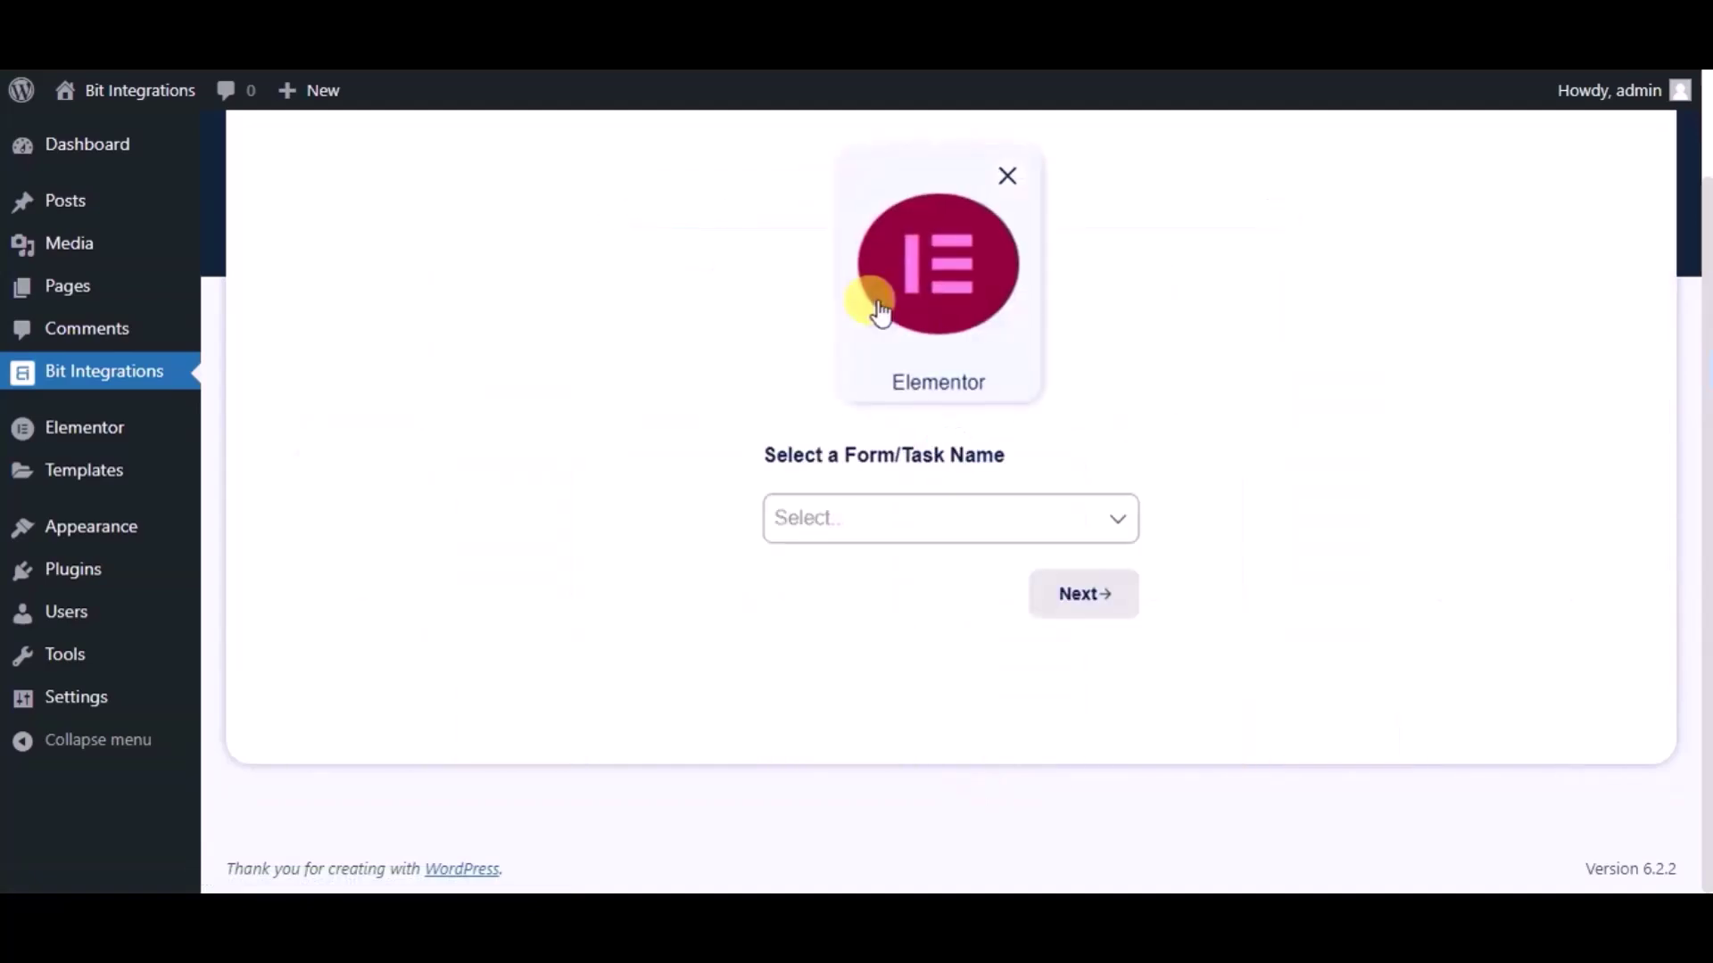
left_click(888, 516)
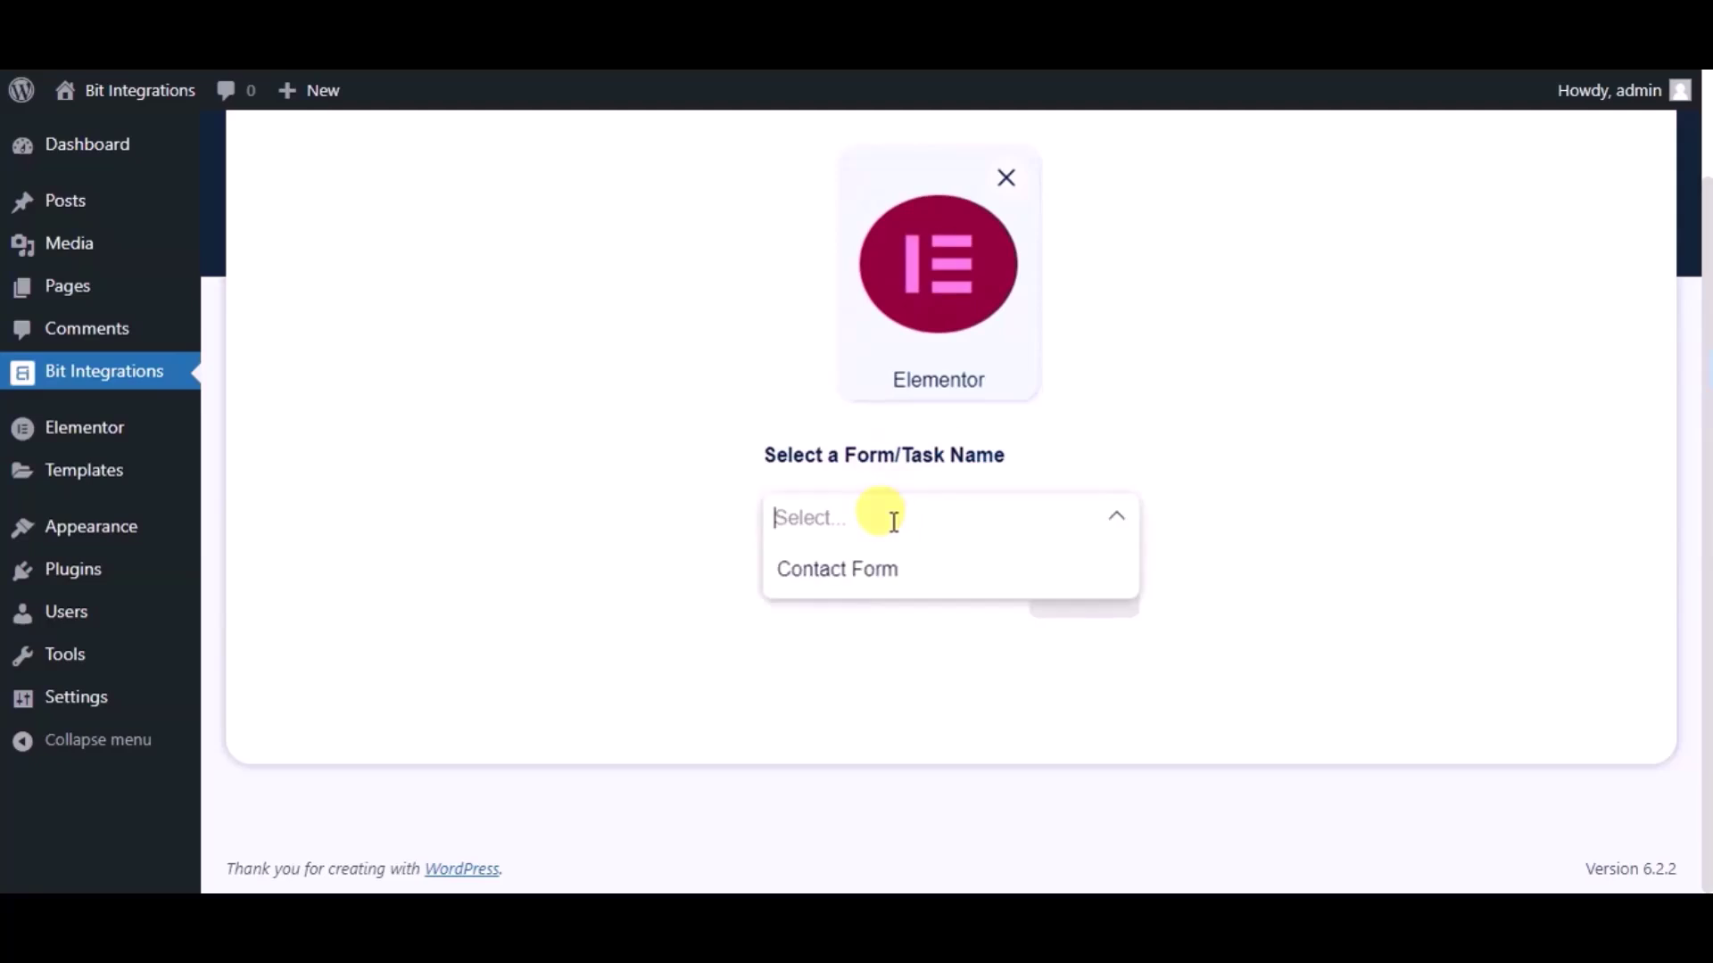
left_click(892, 593)
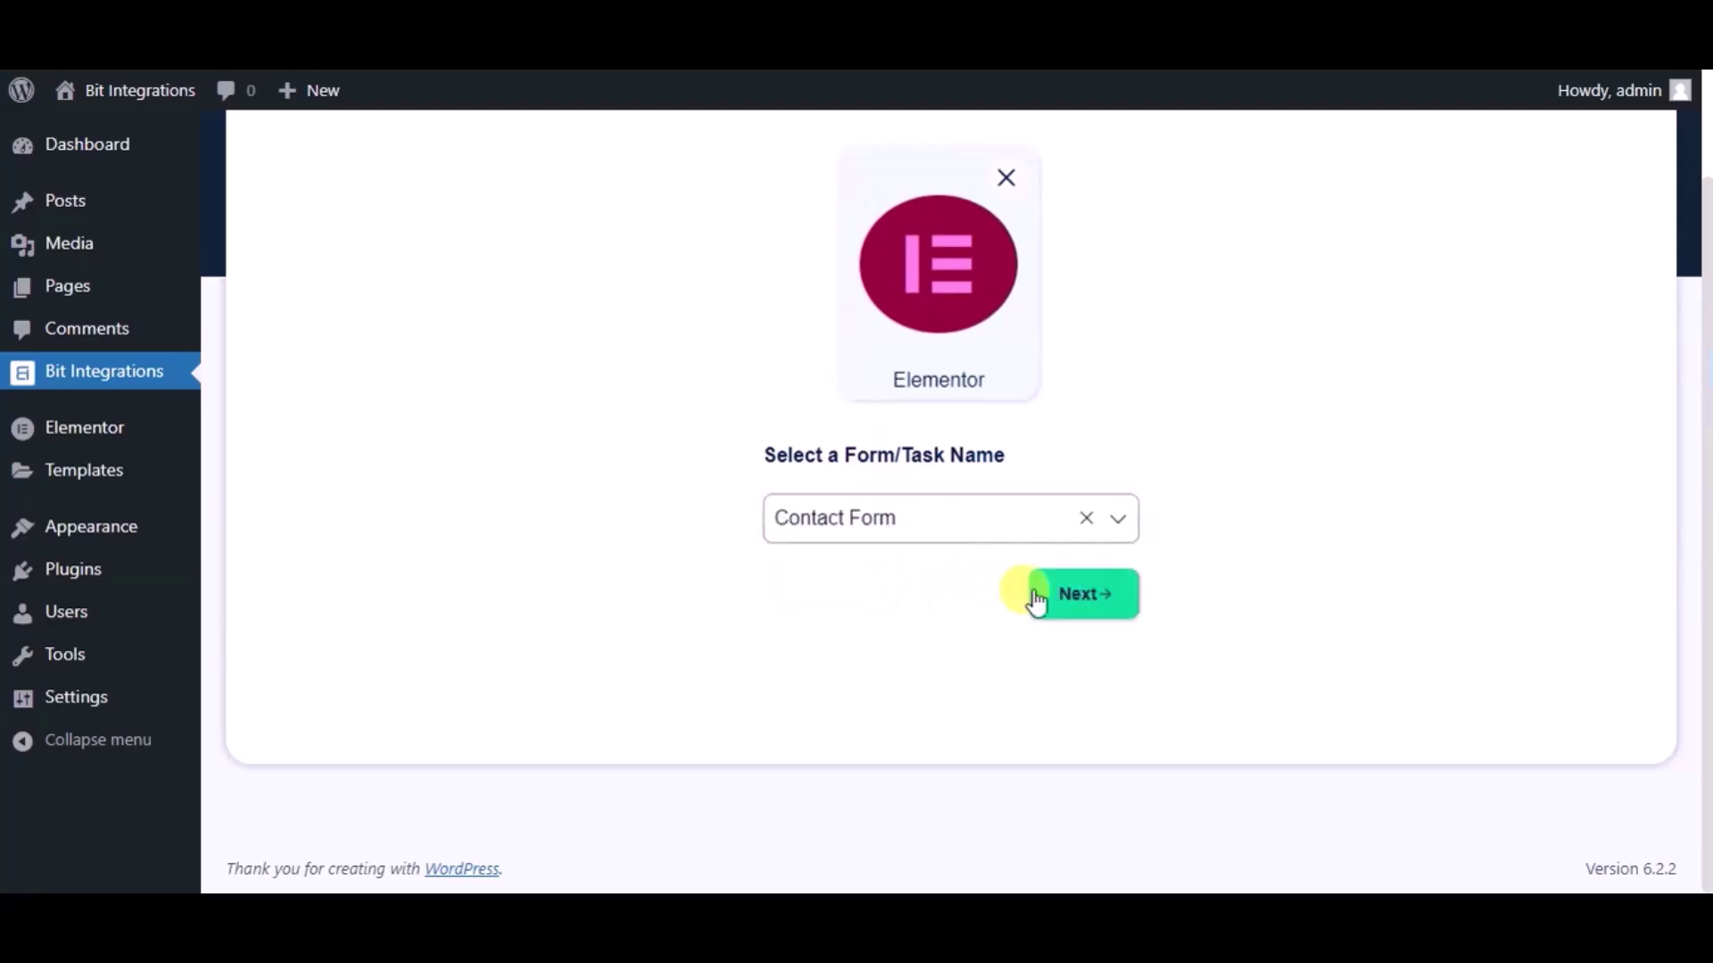
left_click(1037, 598)
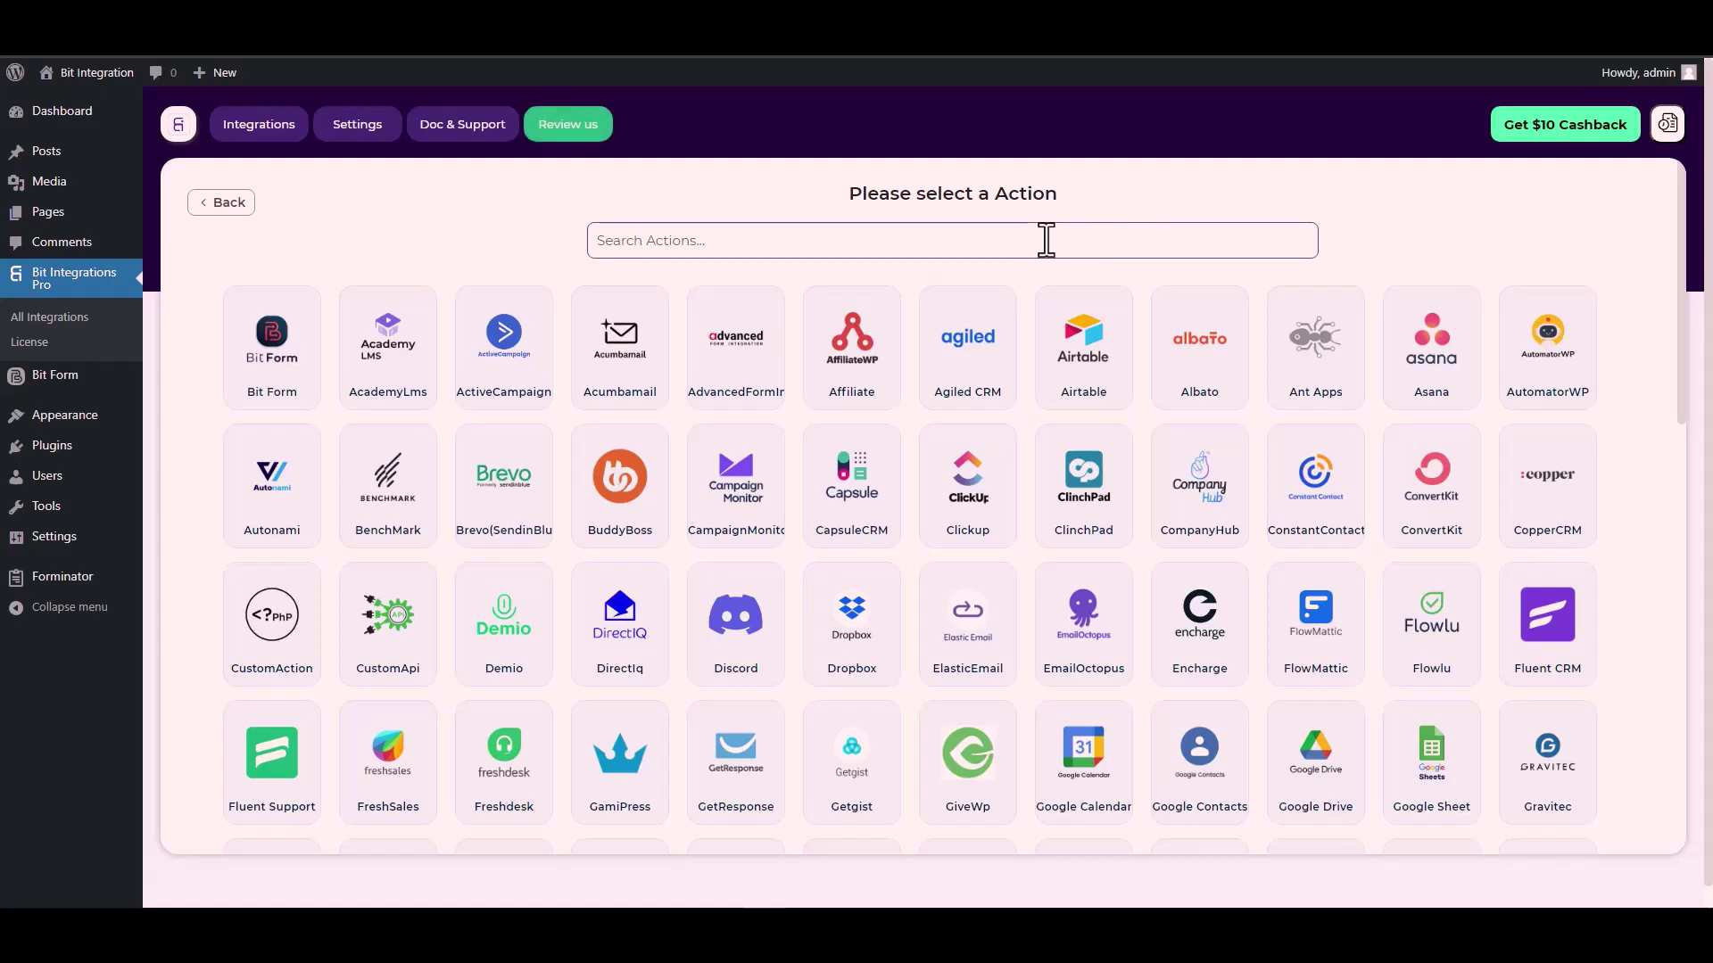
Step: Search the actions for 'cus' and pick CustomApi
left_click(1045, 239)
type("cus")
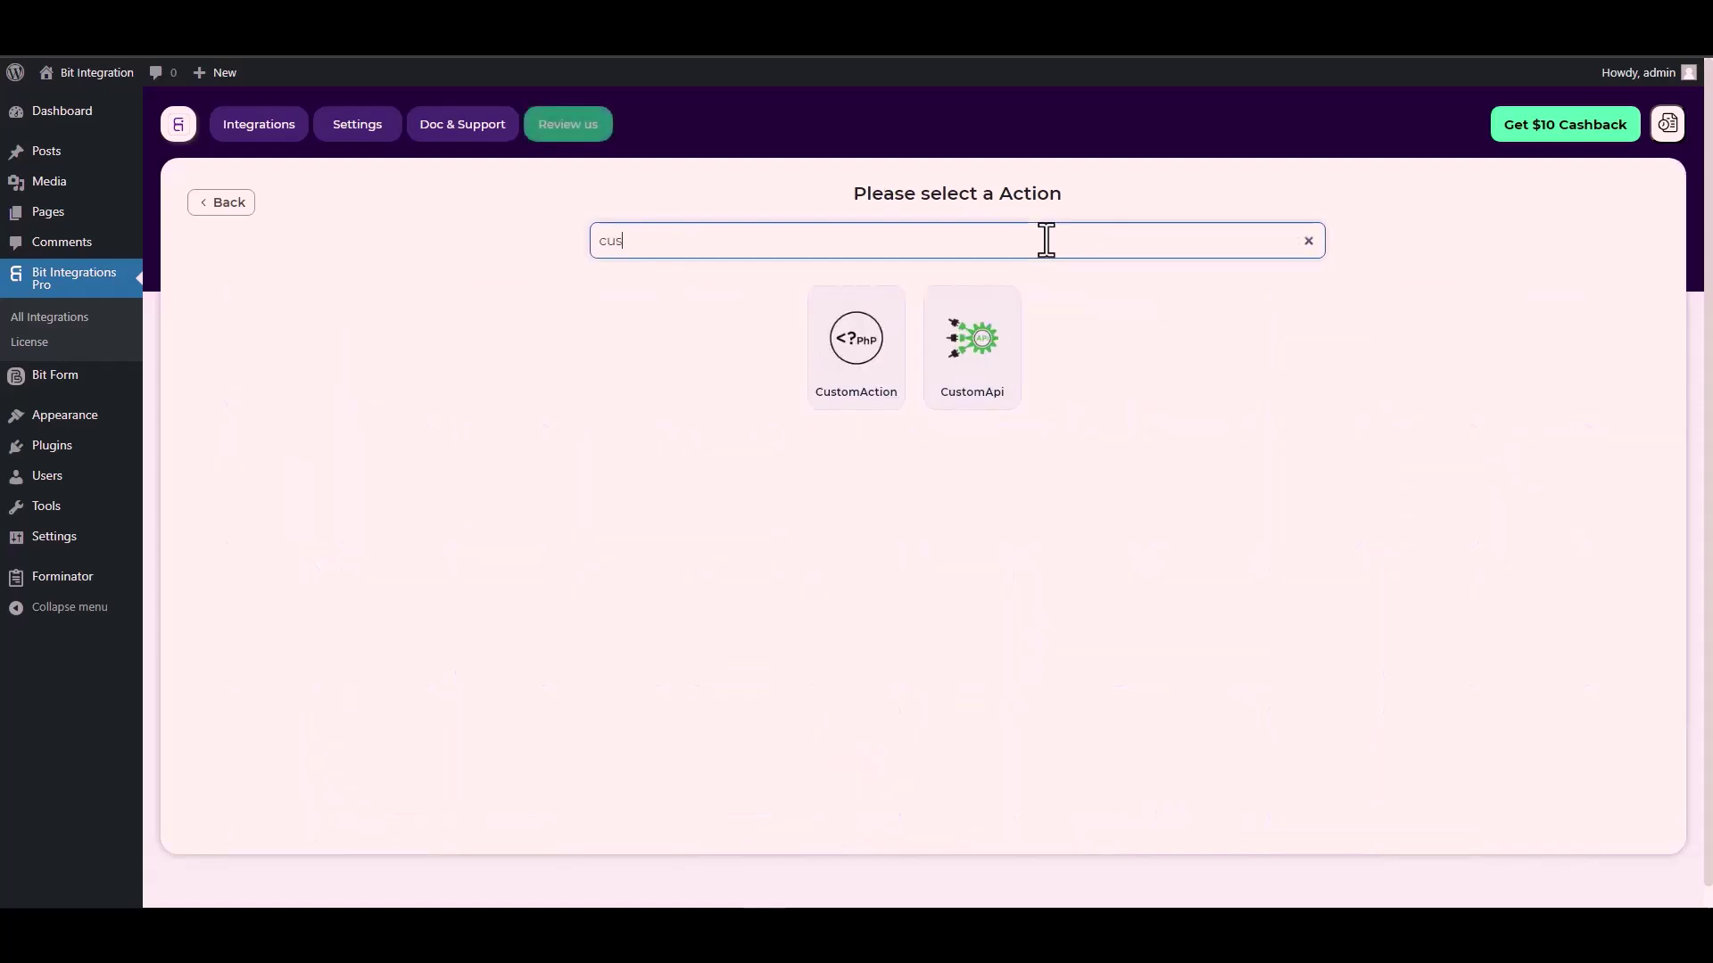
left_click(978, 369)
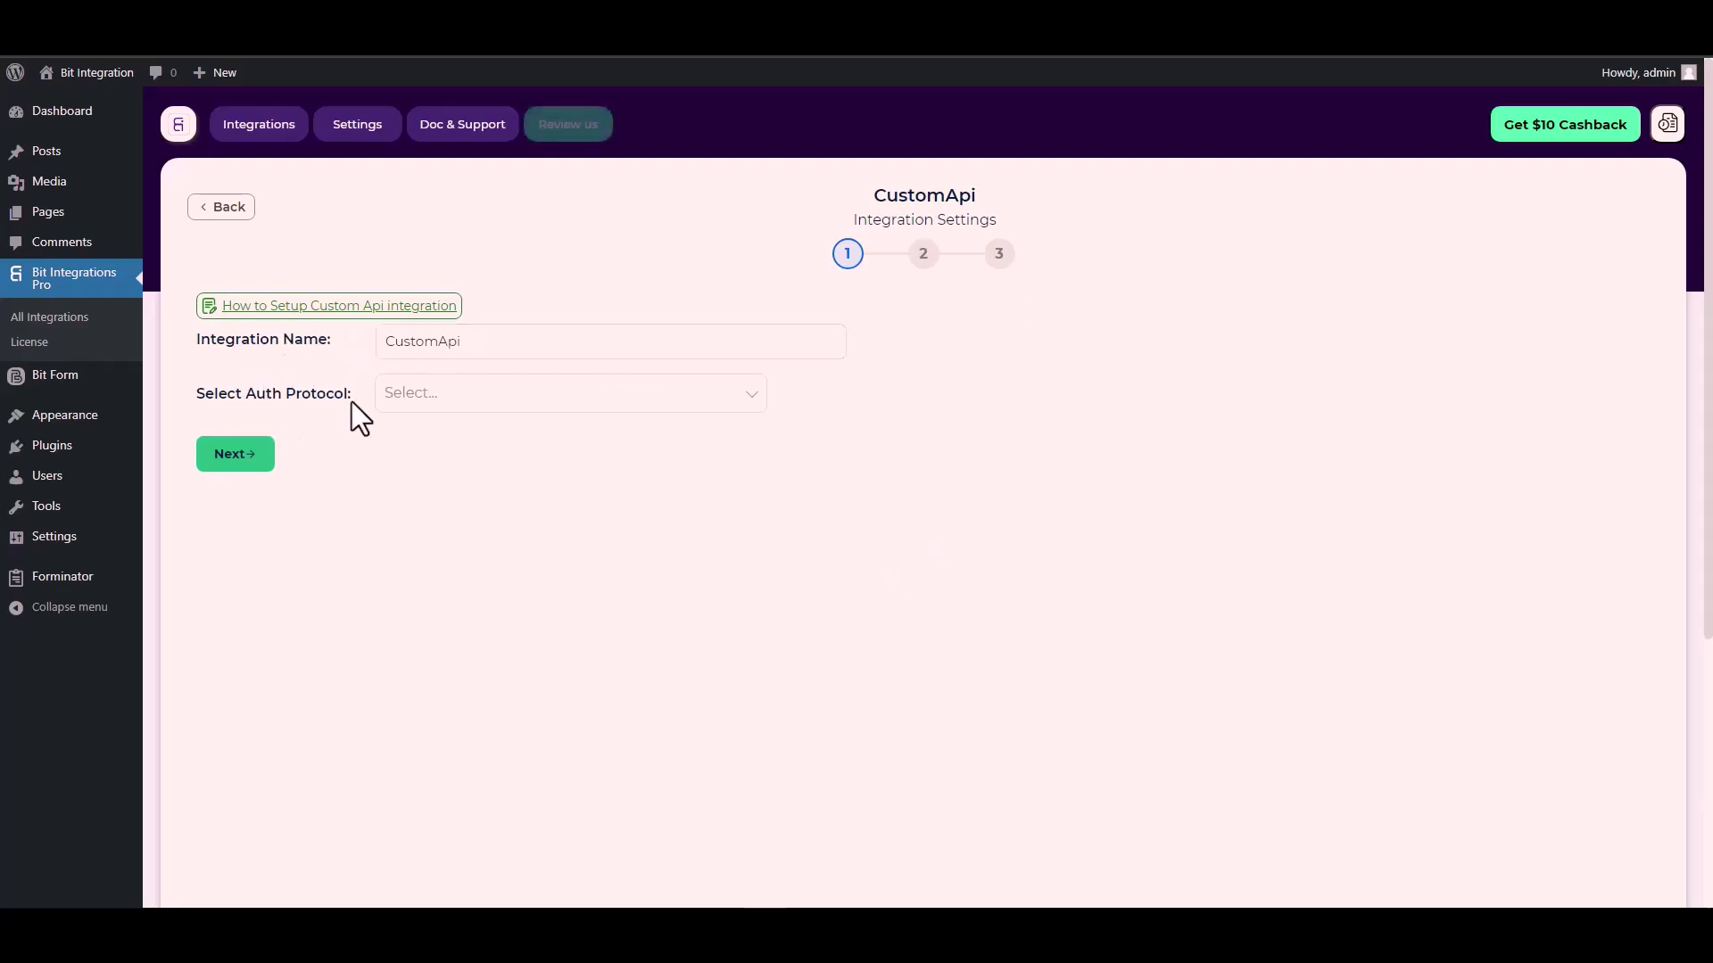
Step: Set the CustomApi auth protocol to API Key and bring up the Bit Form API docs
left_click(434, 397)
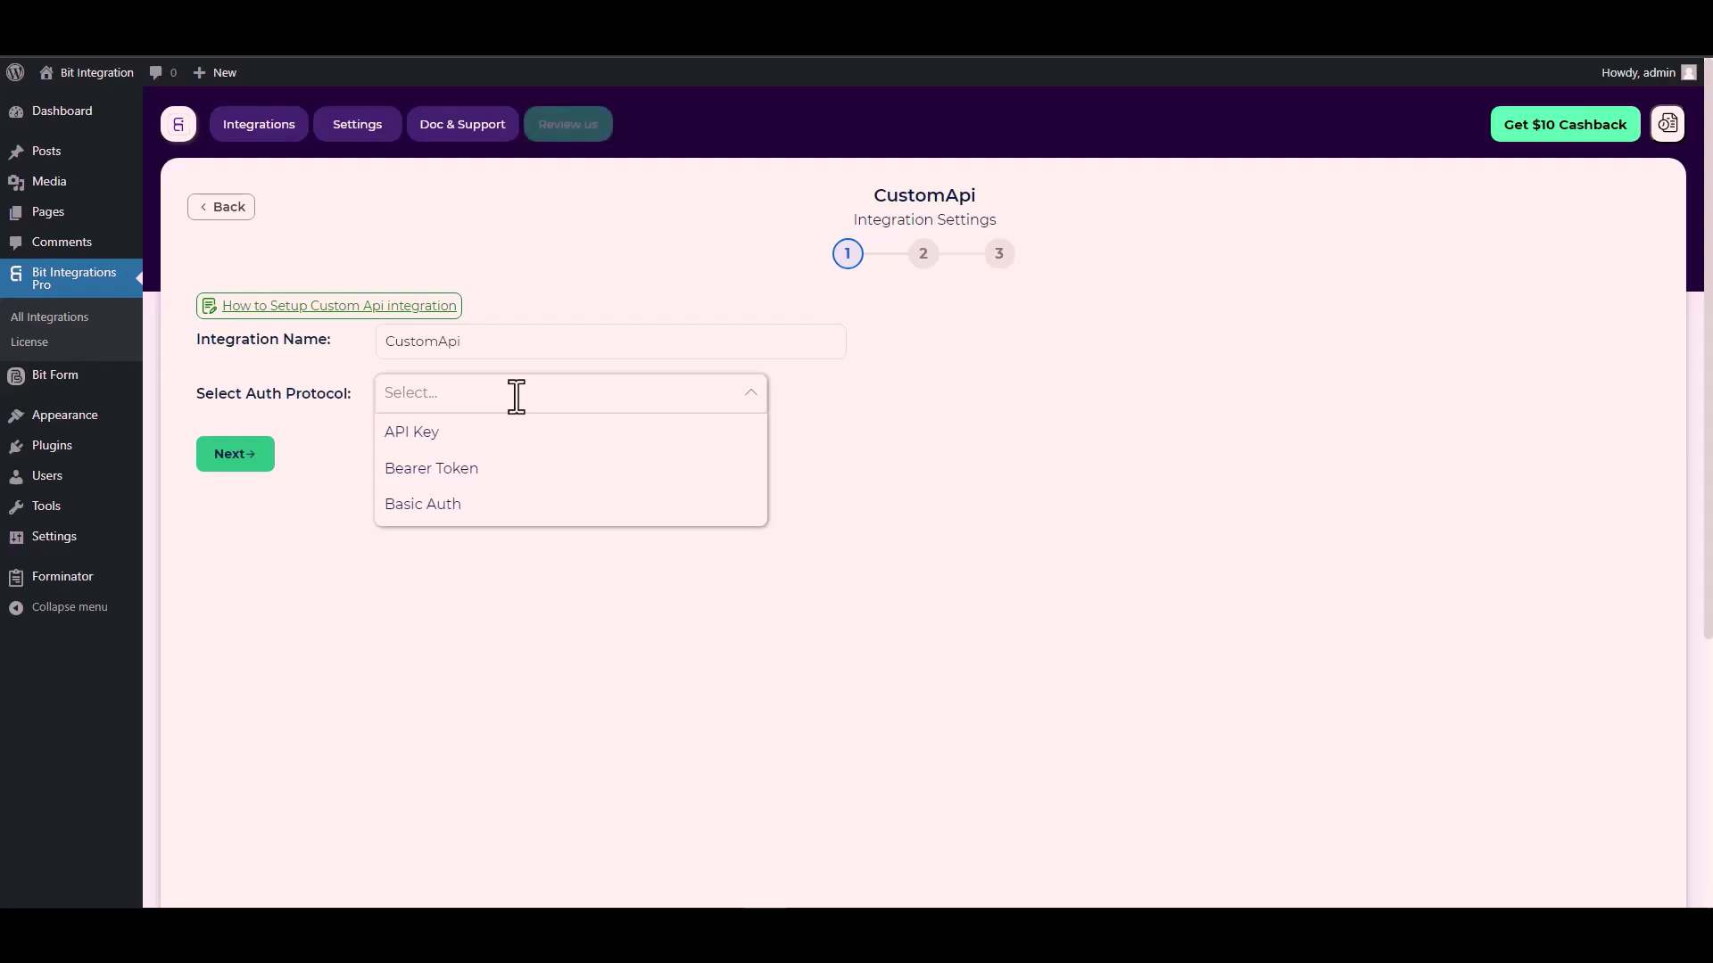
left_click(442, 433)
left_click(340, 477)
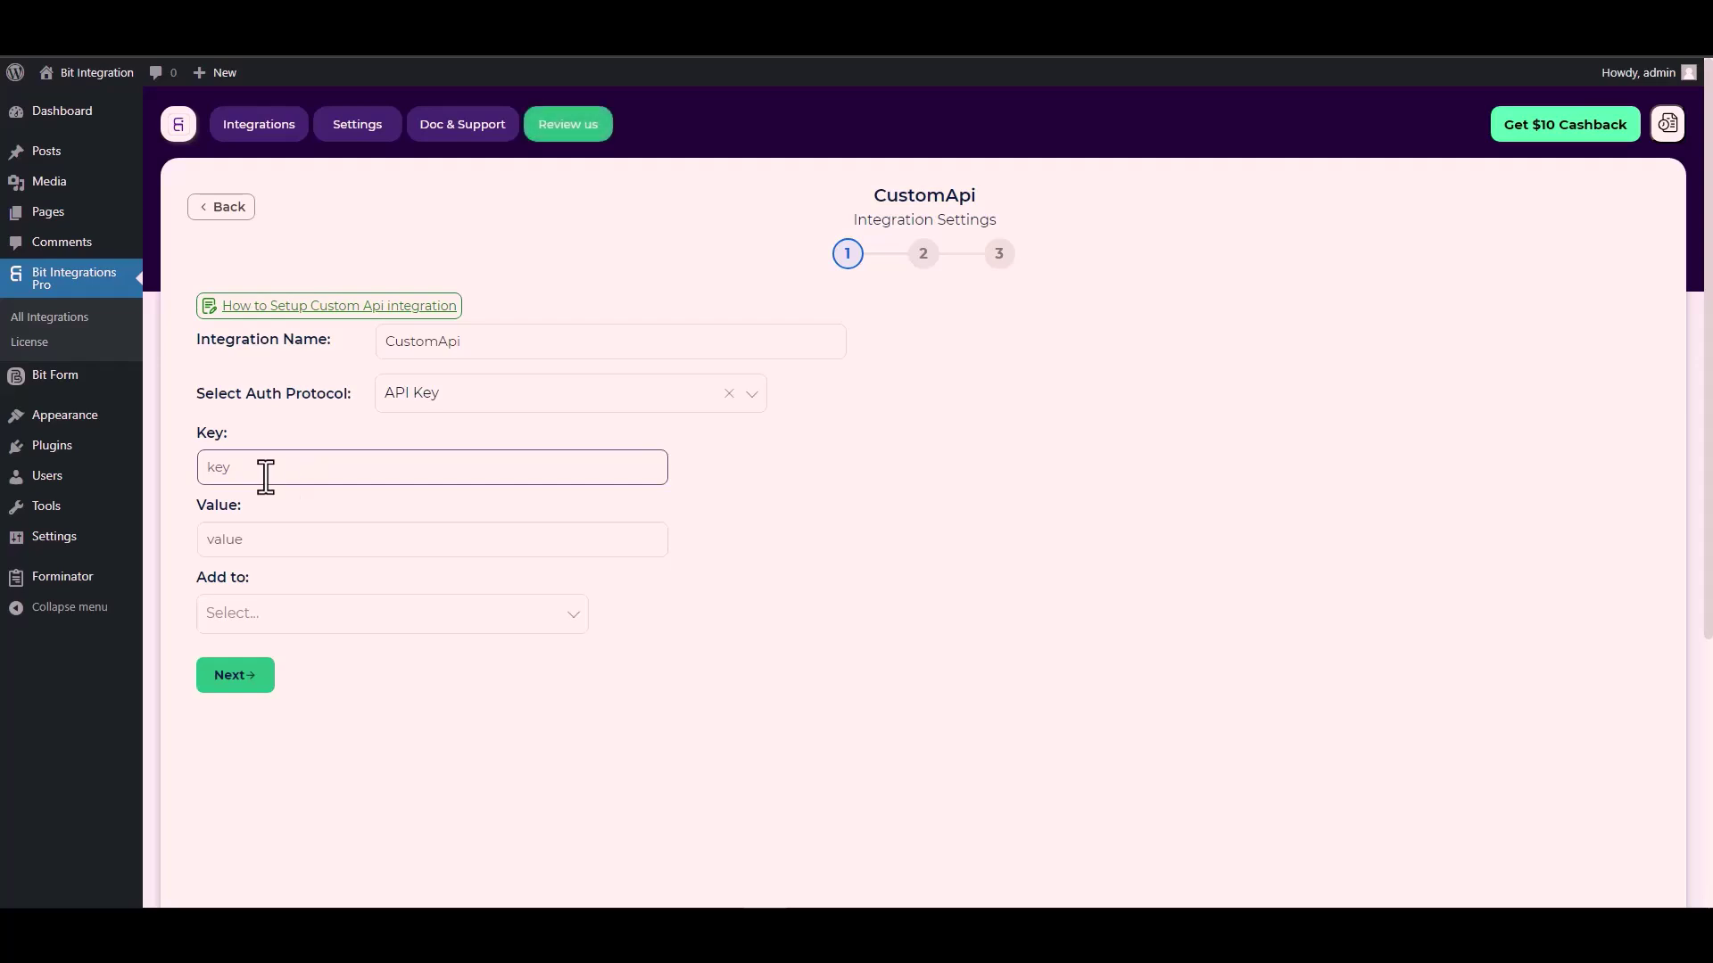
left_click(217, 430)
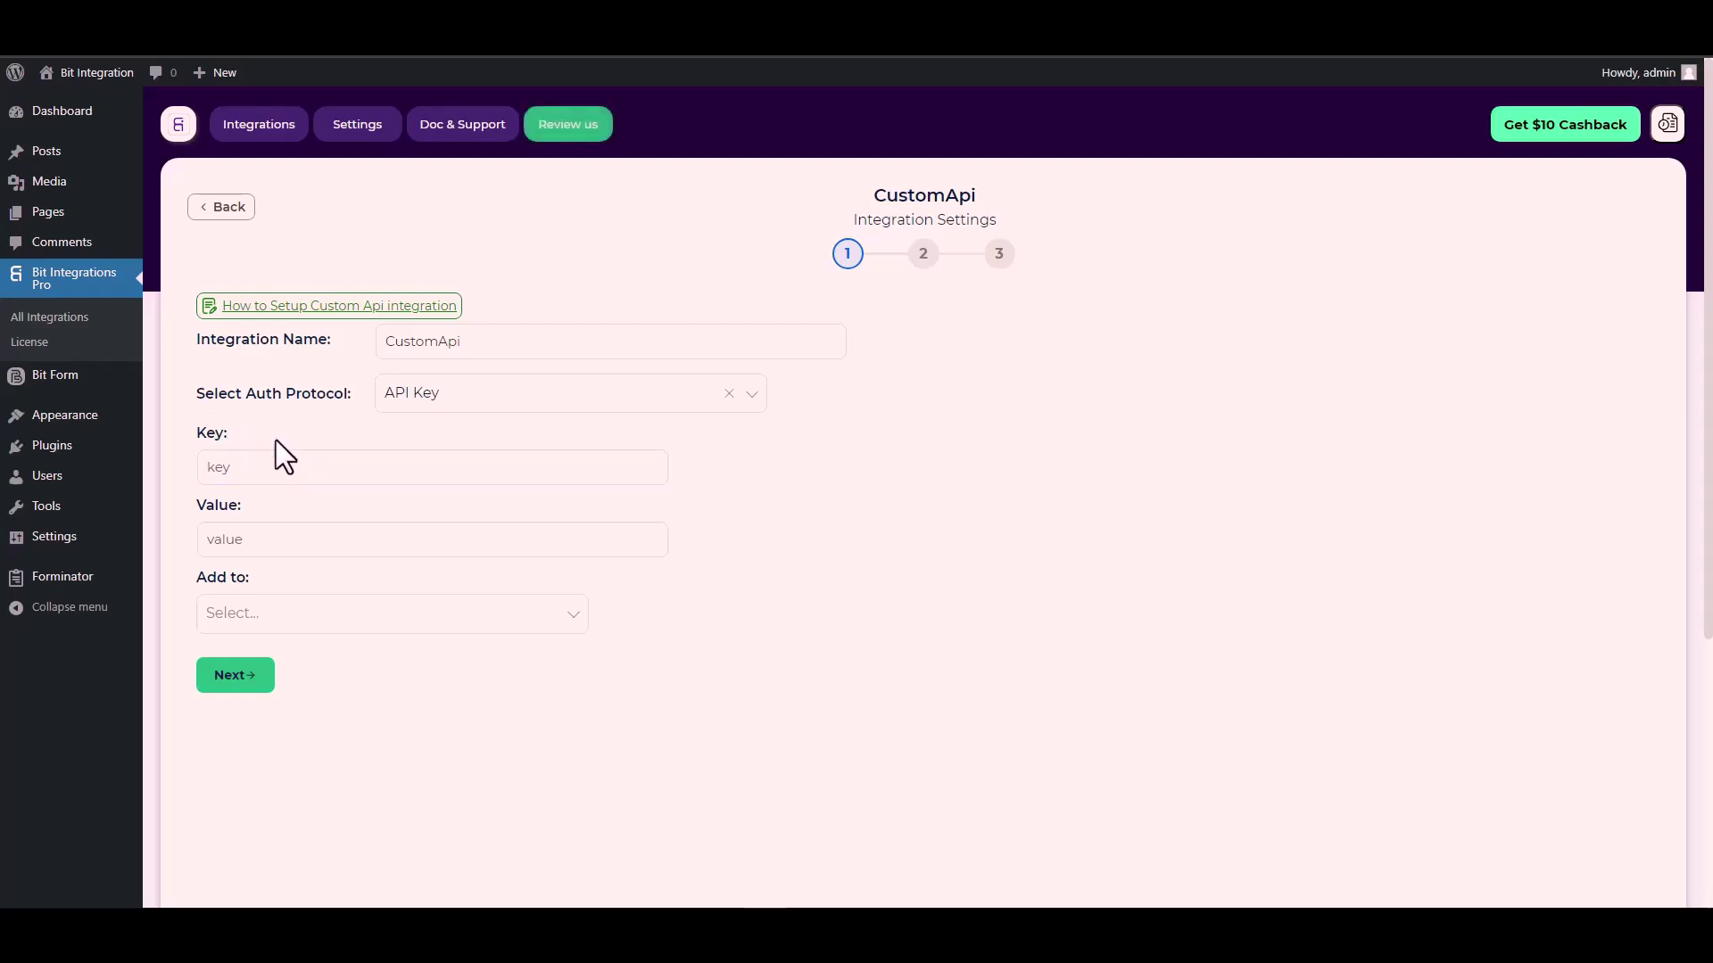
left_click(268, 466)
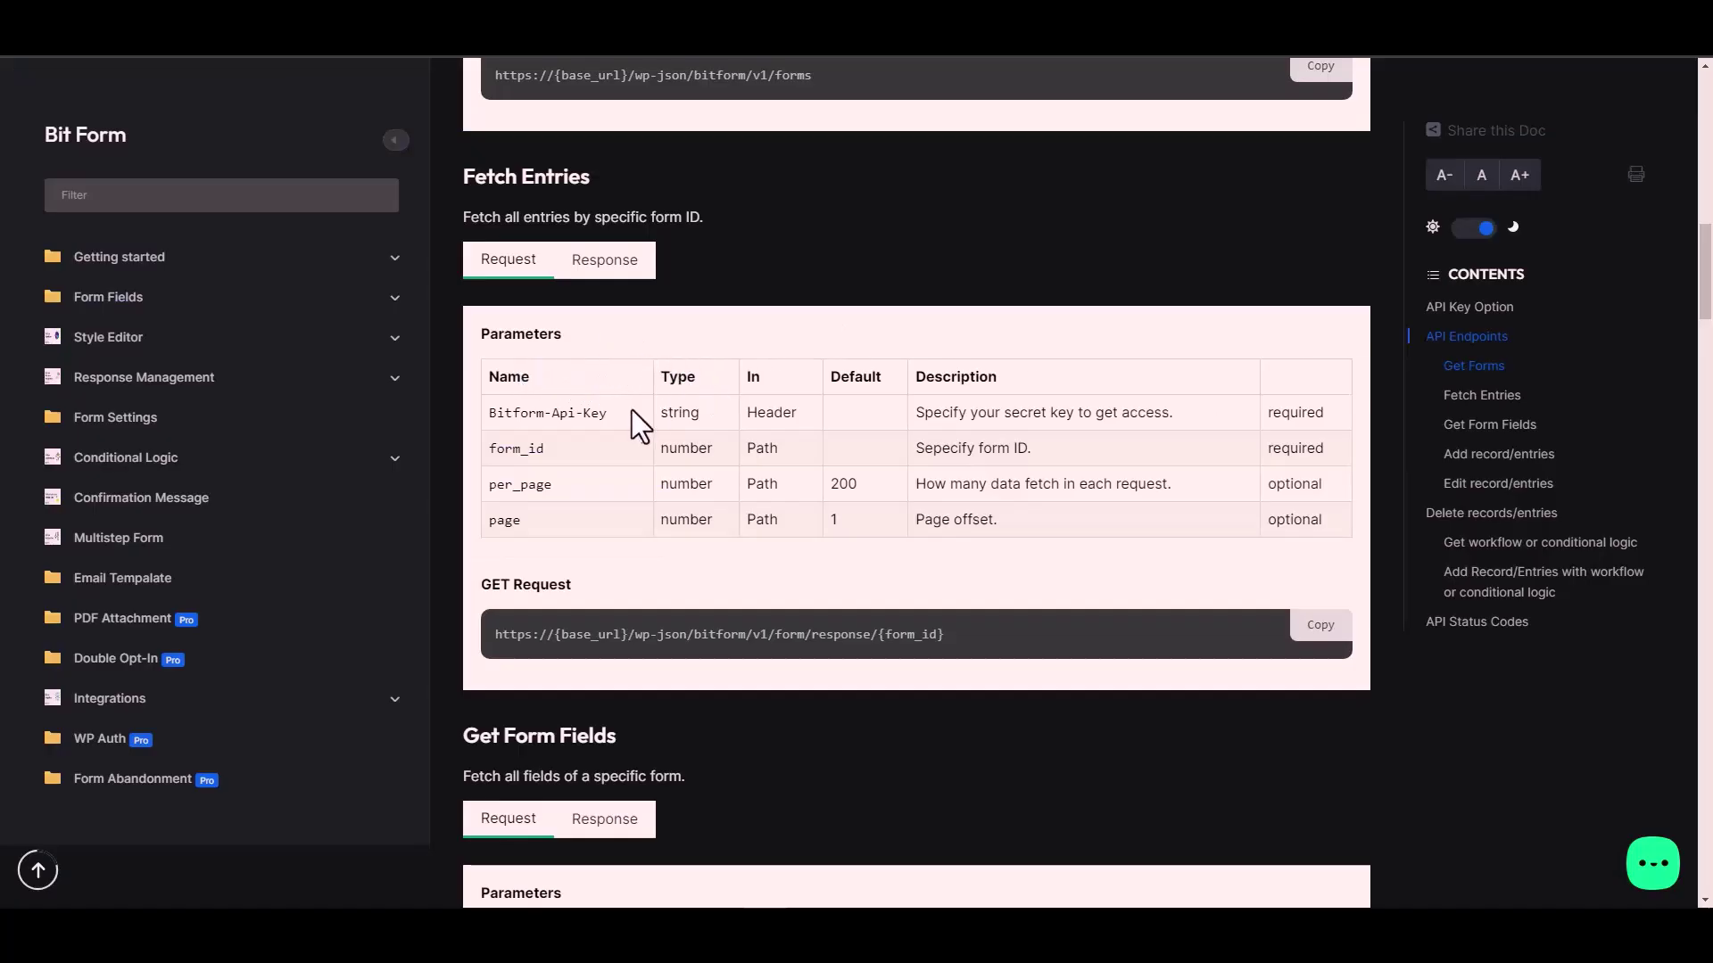
Step: Copy 'Bitform-Api-Key' from the docs into the Key field, then copy the site's Bit Form API key
triple_click(579, 414)
key("ctrl+c")
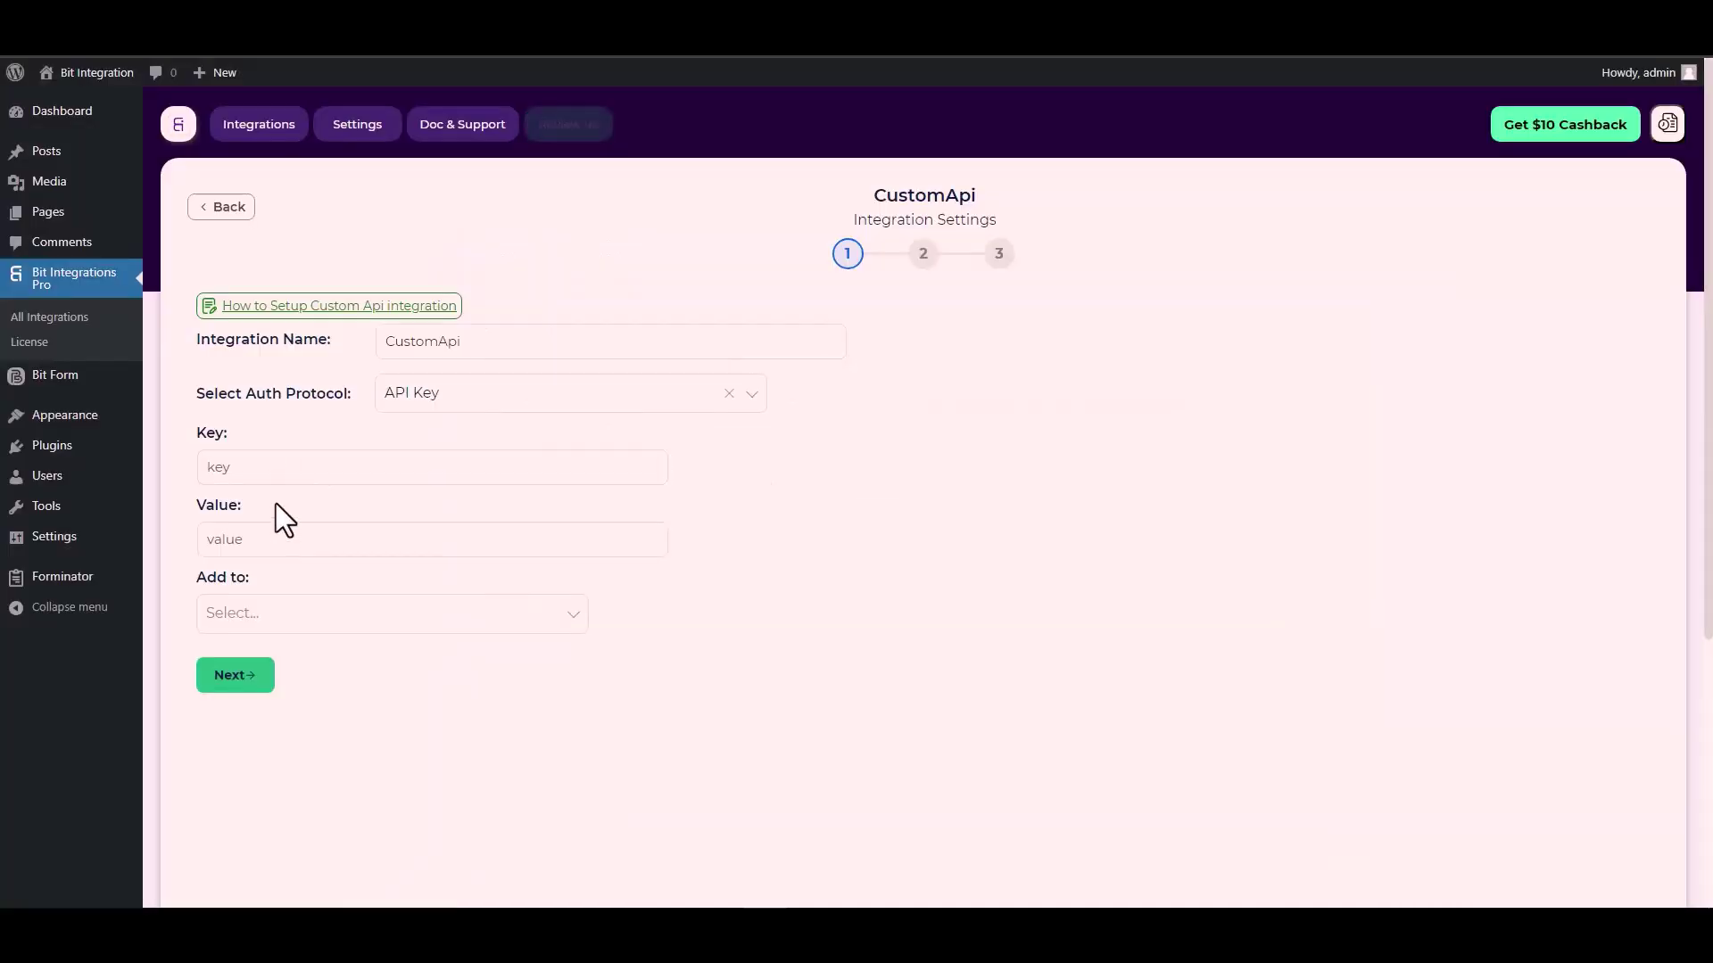
left_click(284, 467)
key("ctrl+v")
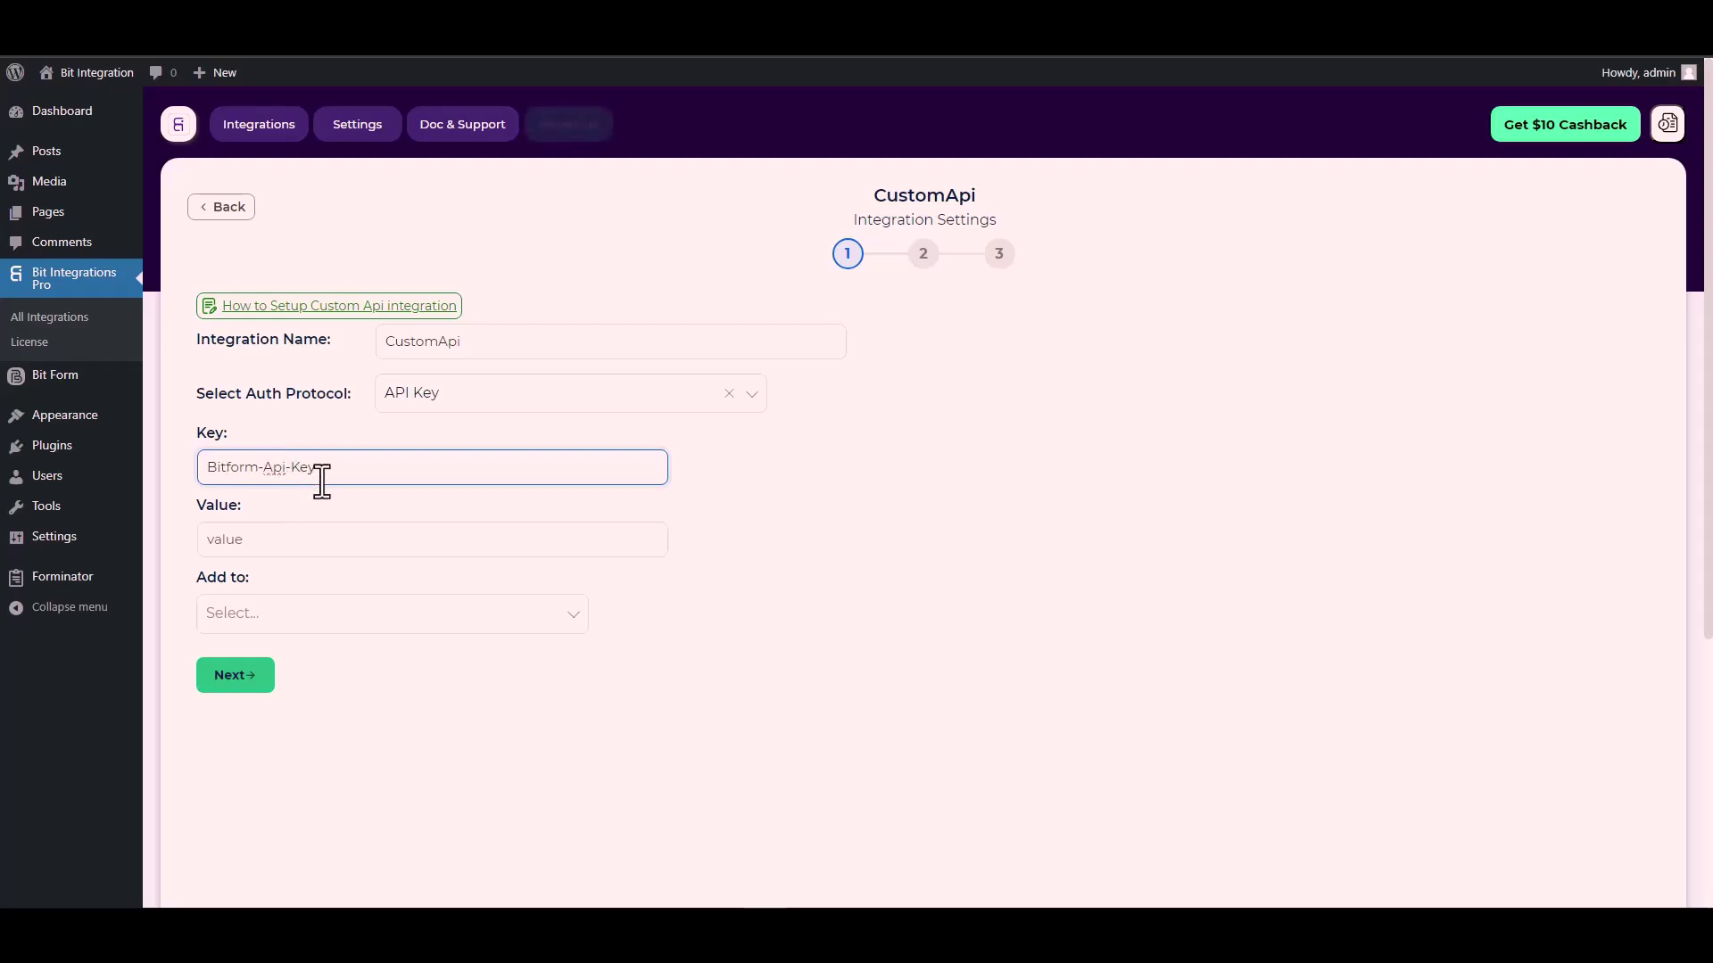
left_click(273, 533)
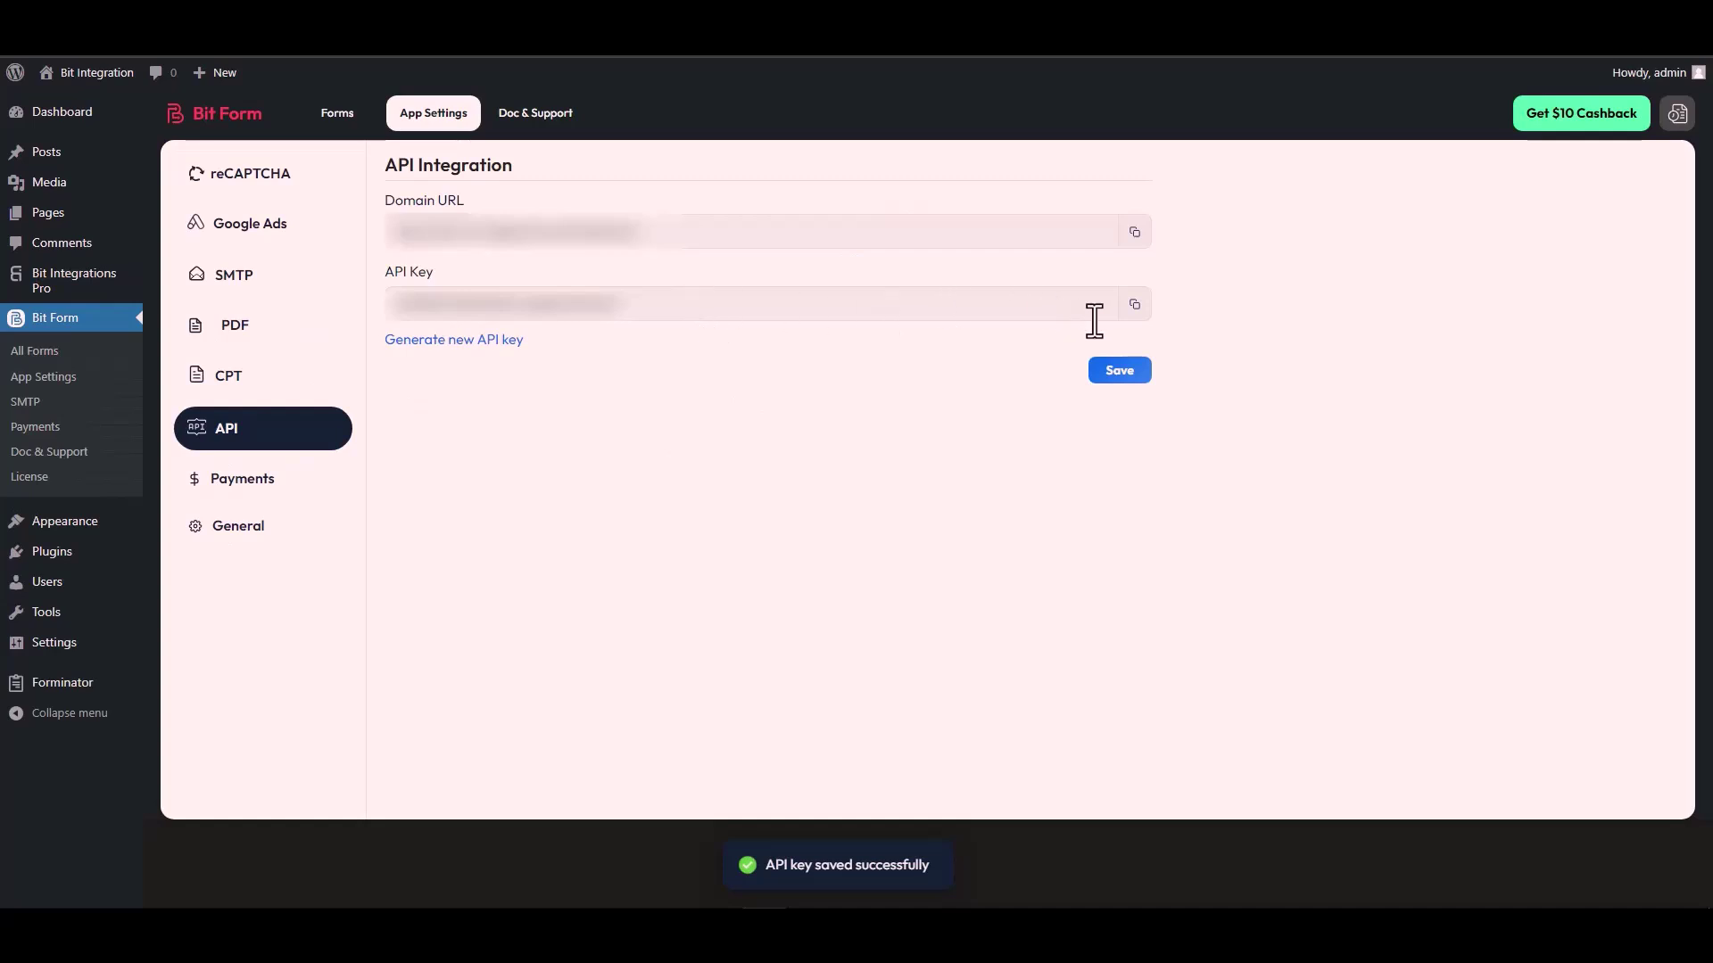
left_click(1133, 308)
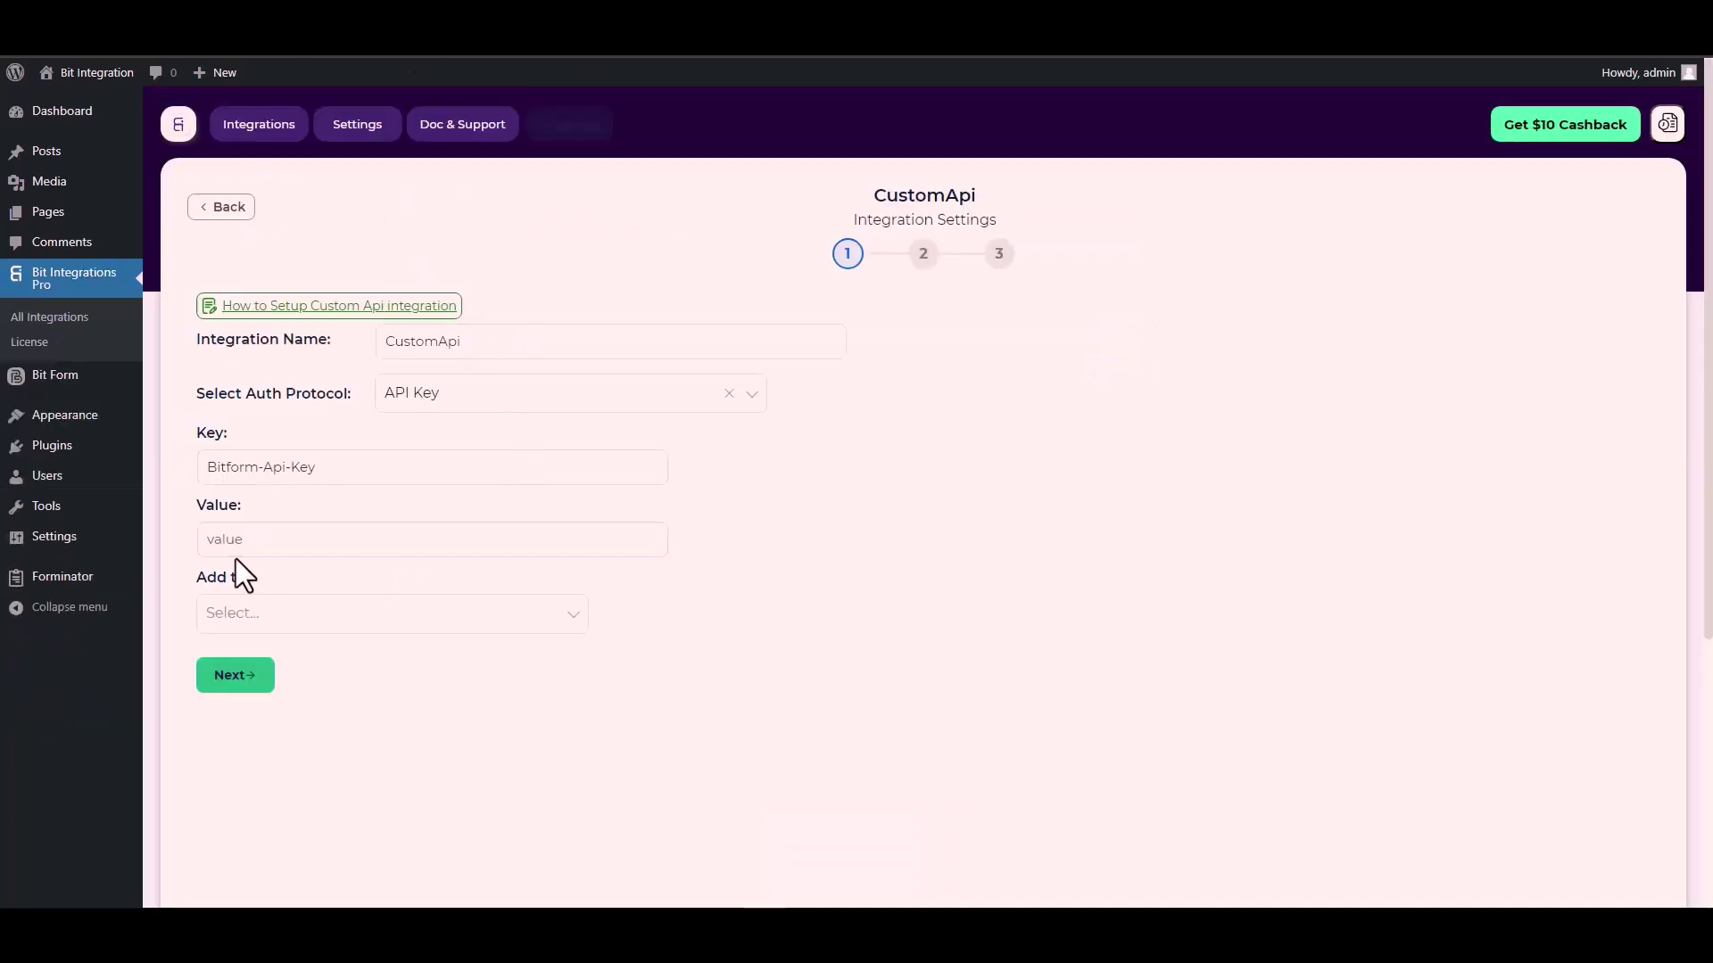
Step: Paste the Bit Form API key into Value and set Add to as Header
left_click(241, 542)
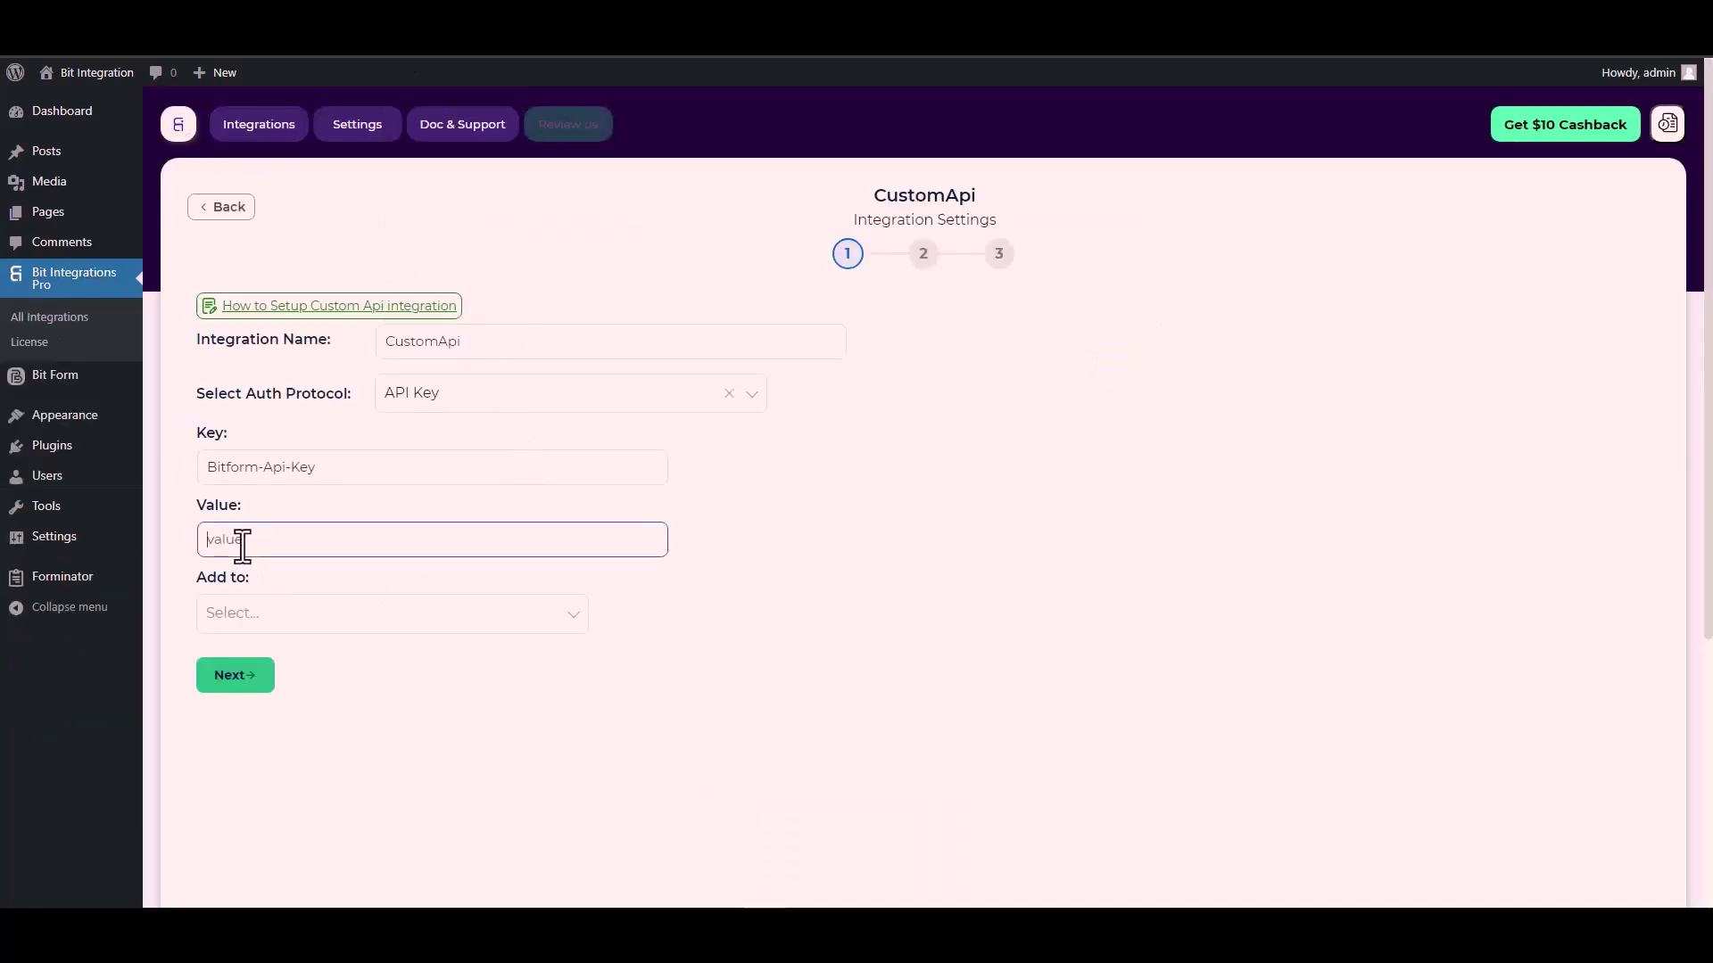
key("ctrl+v")
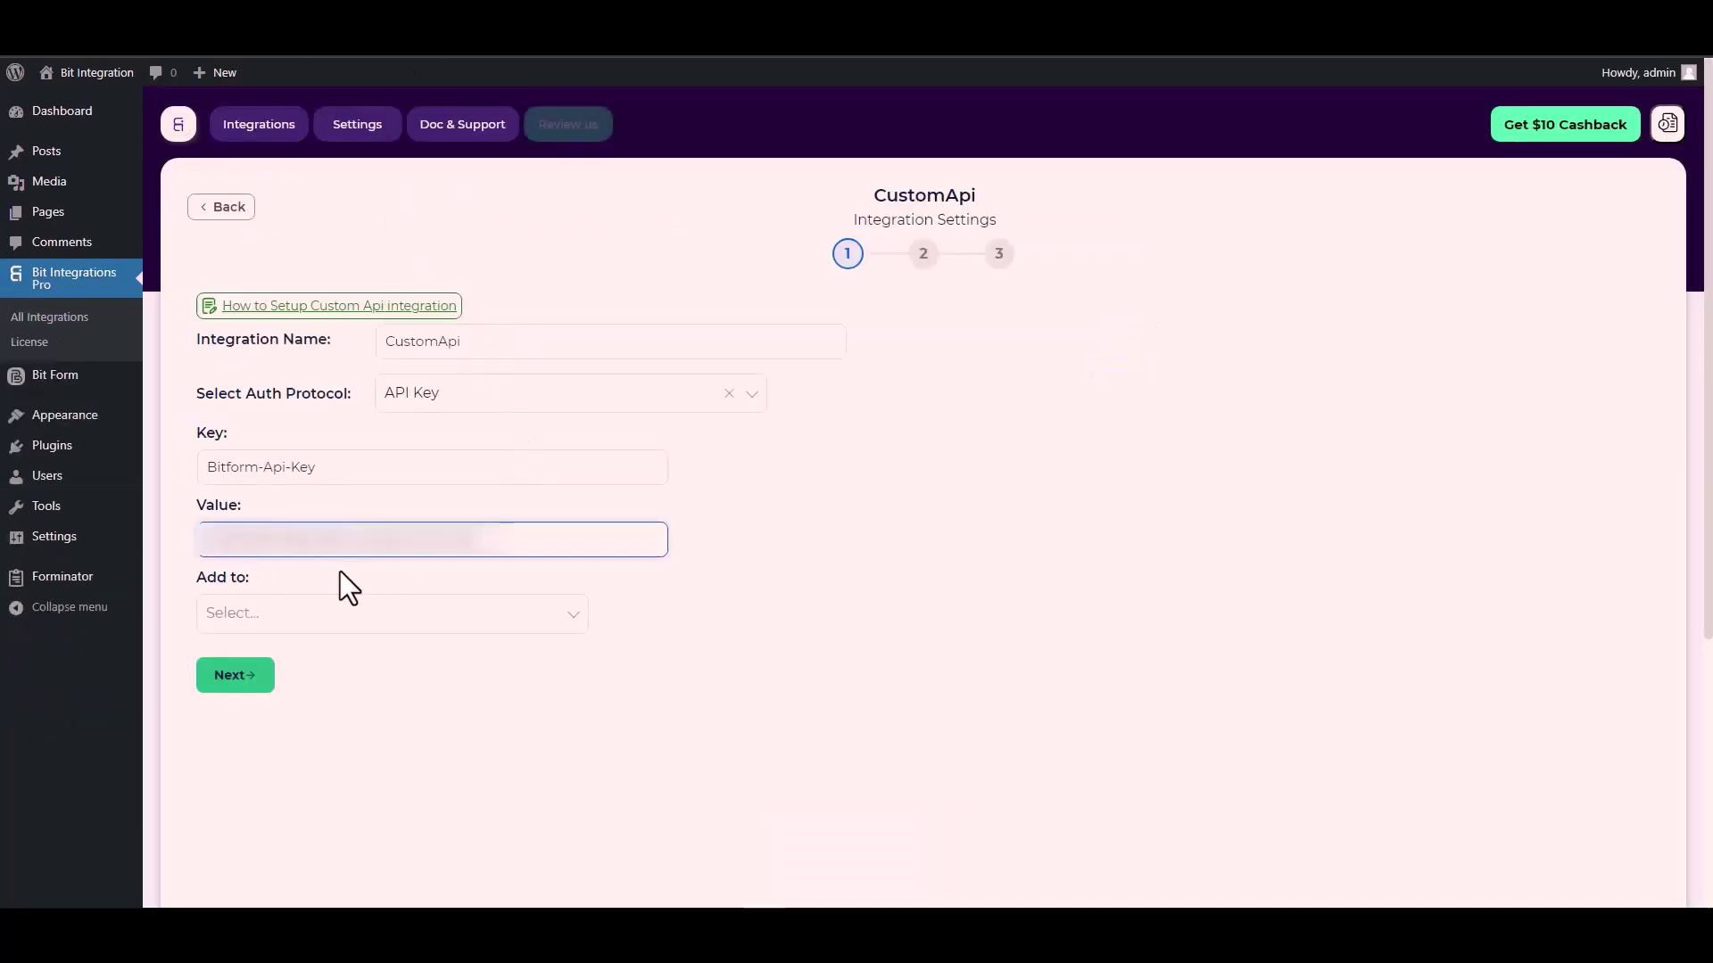
left_click(271, 613)
left_click(284, 628)
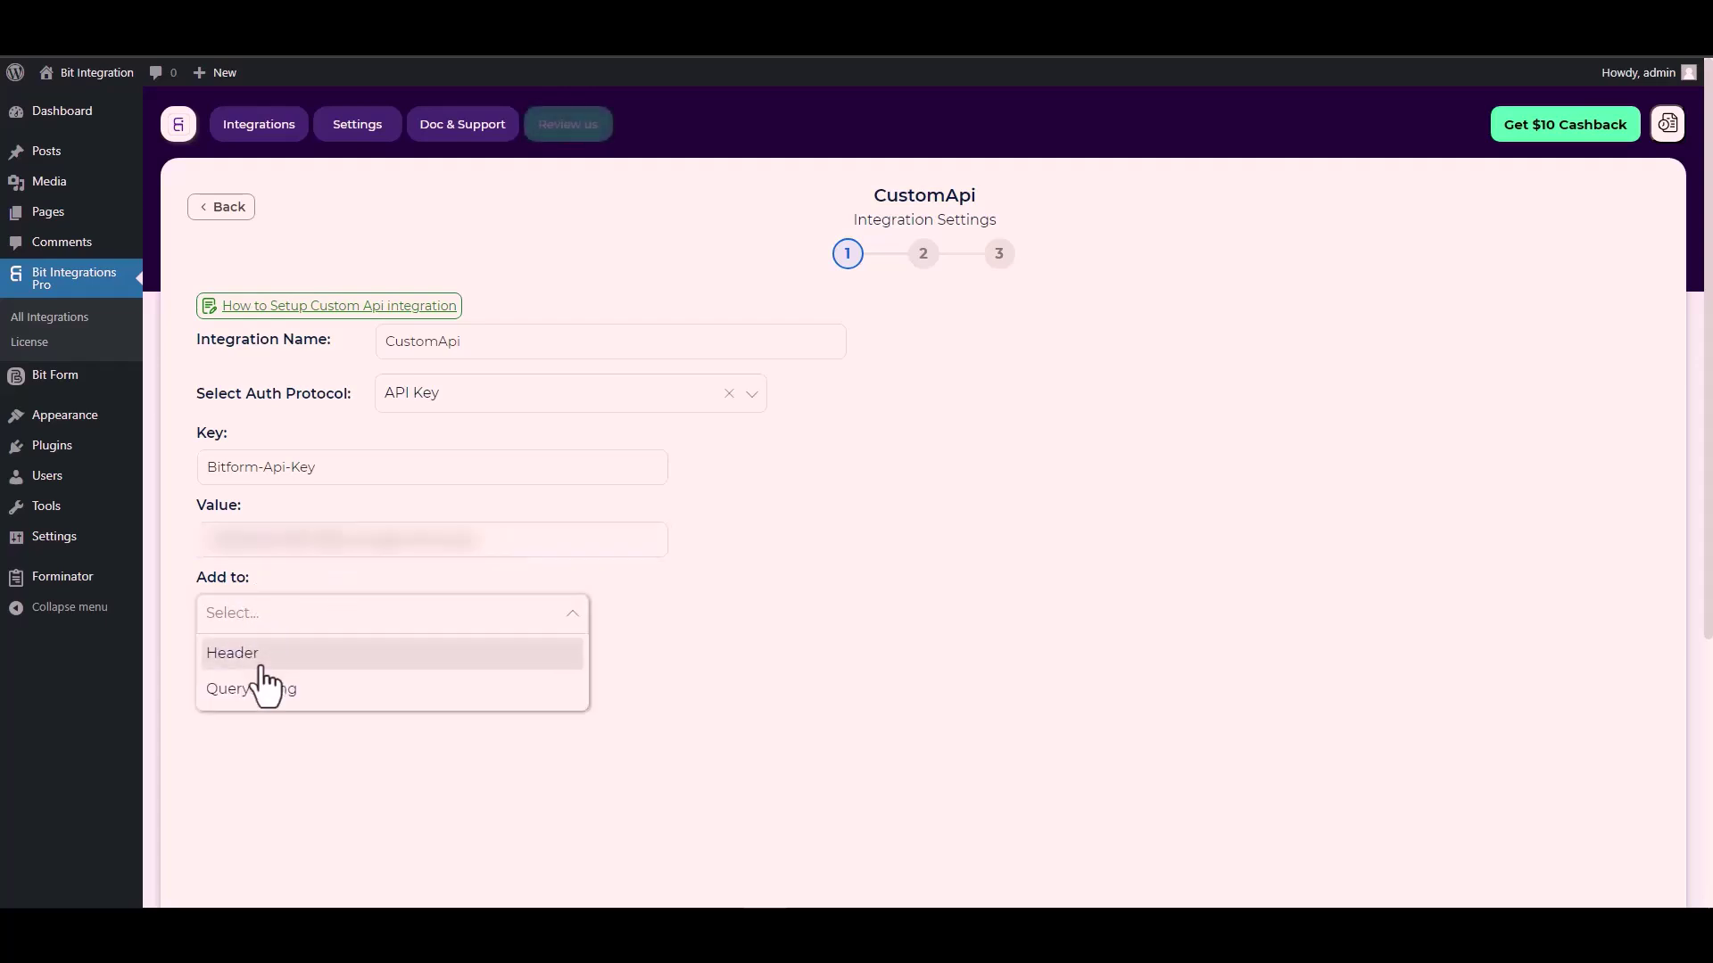
left_click(846, 640)
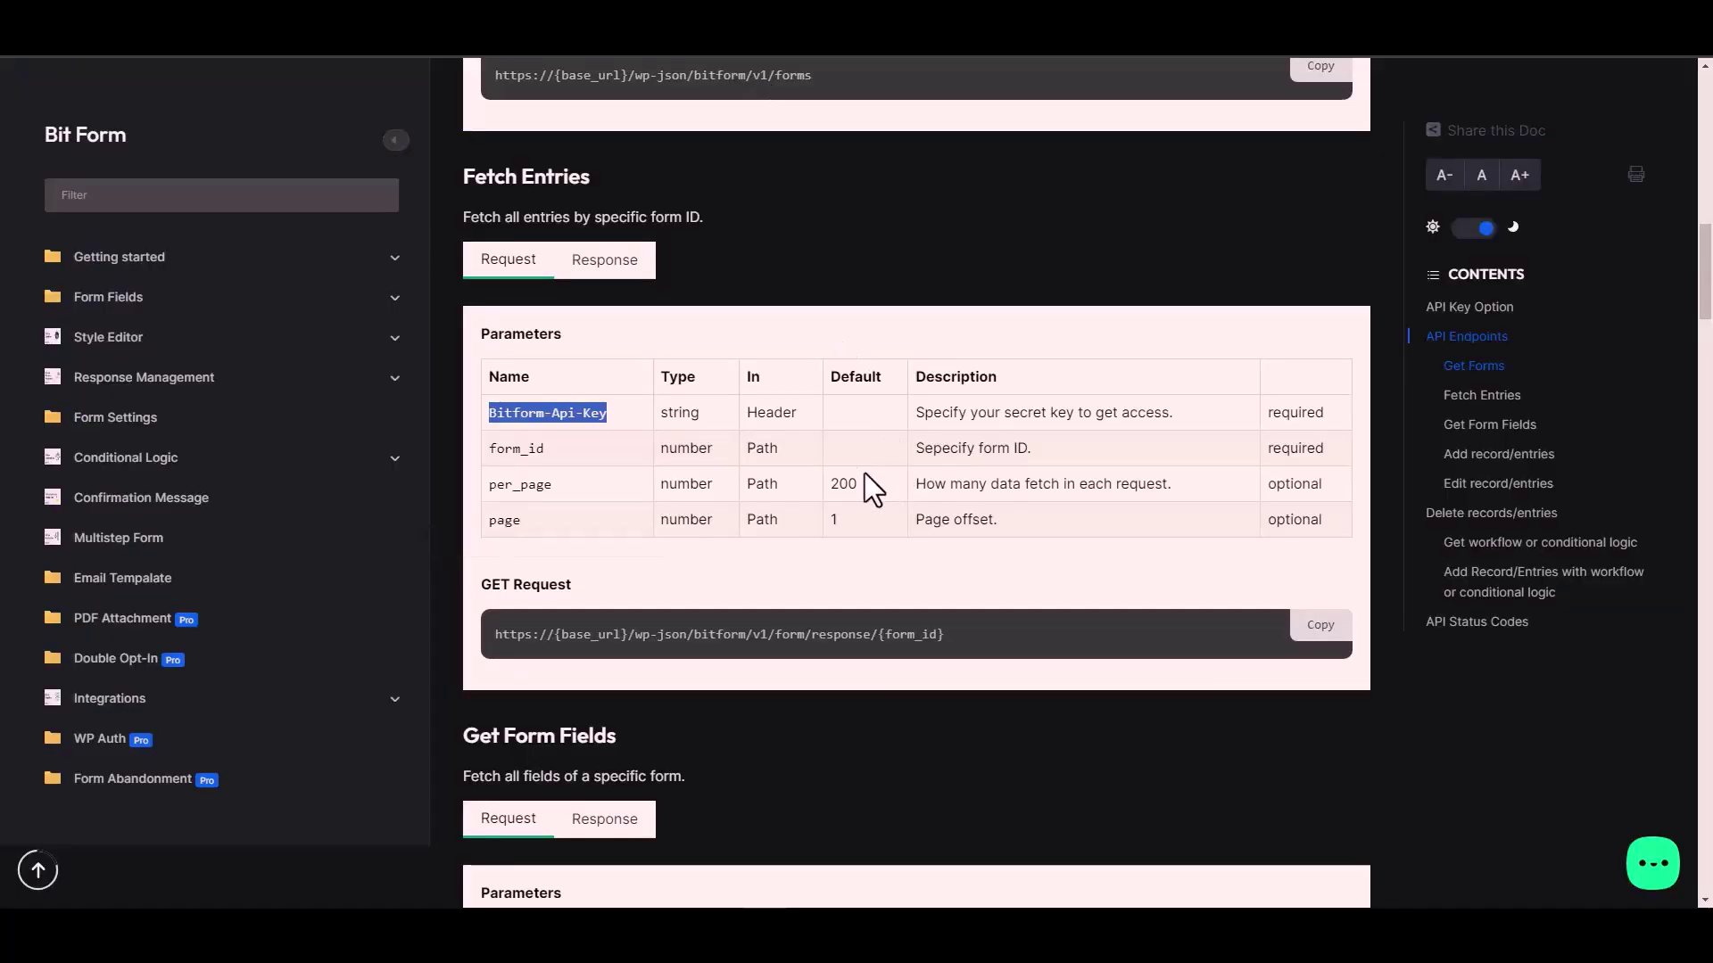
left_click(783, 414)
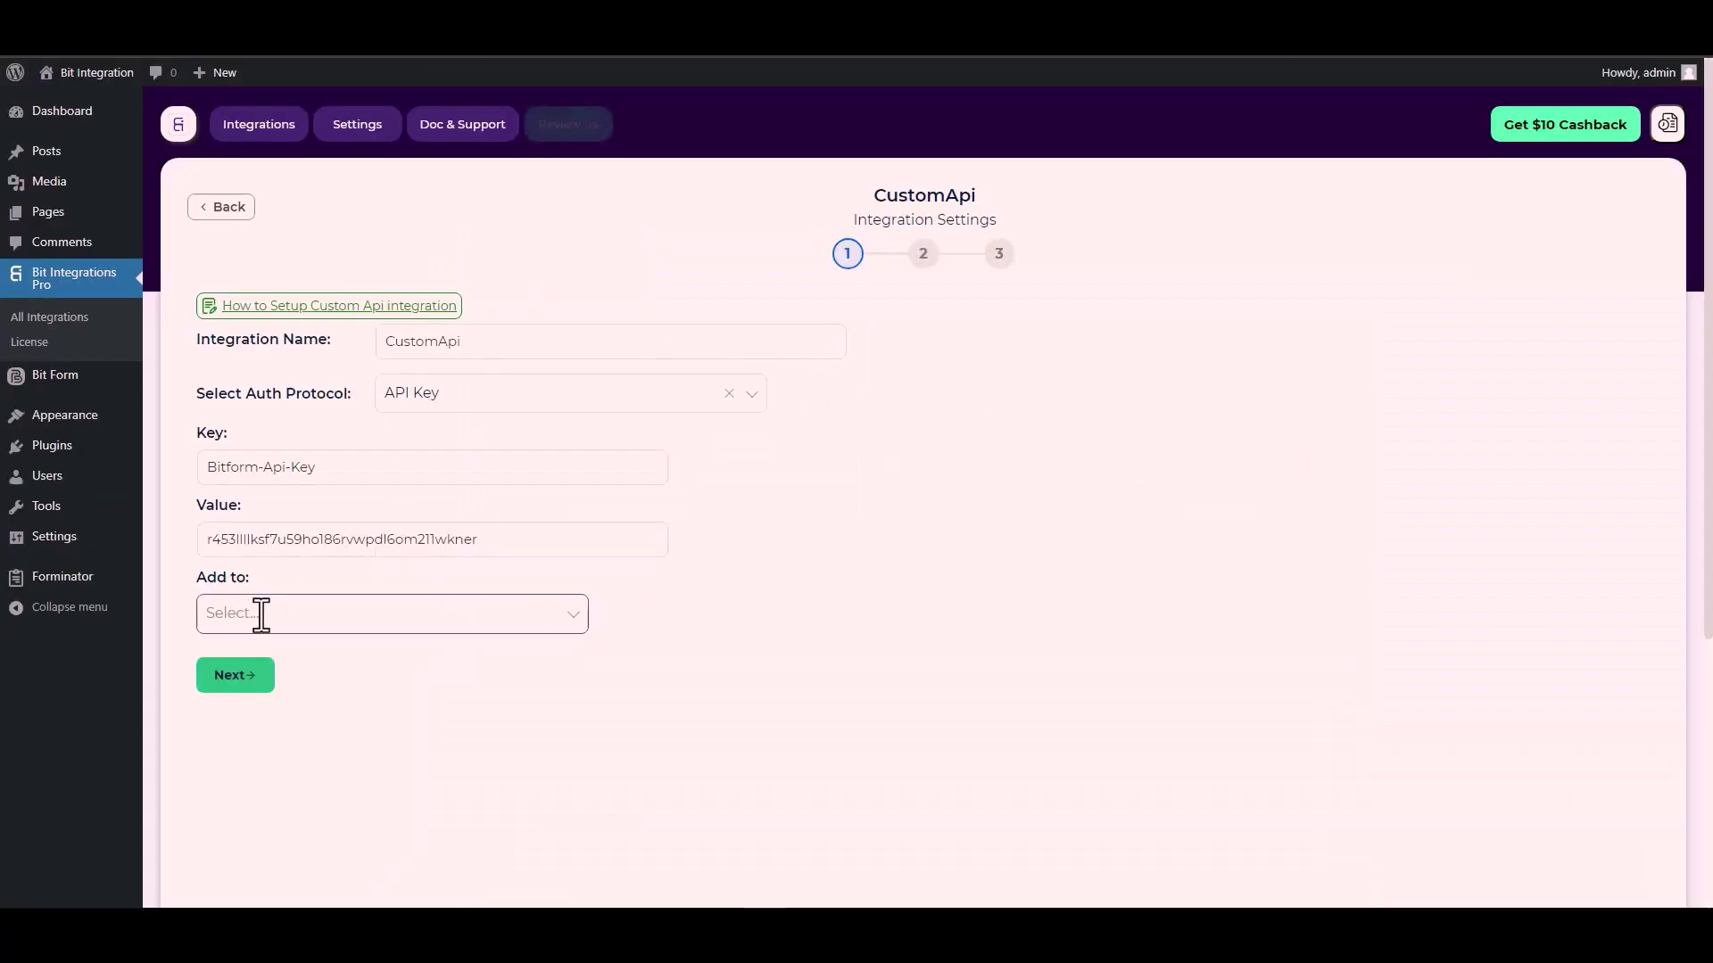
left_click(443, 613)
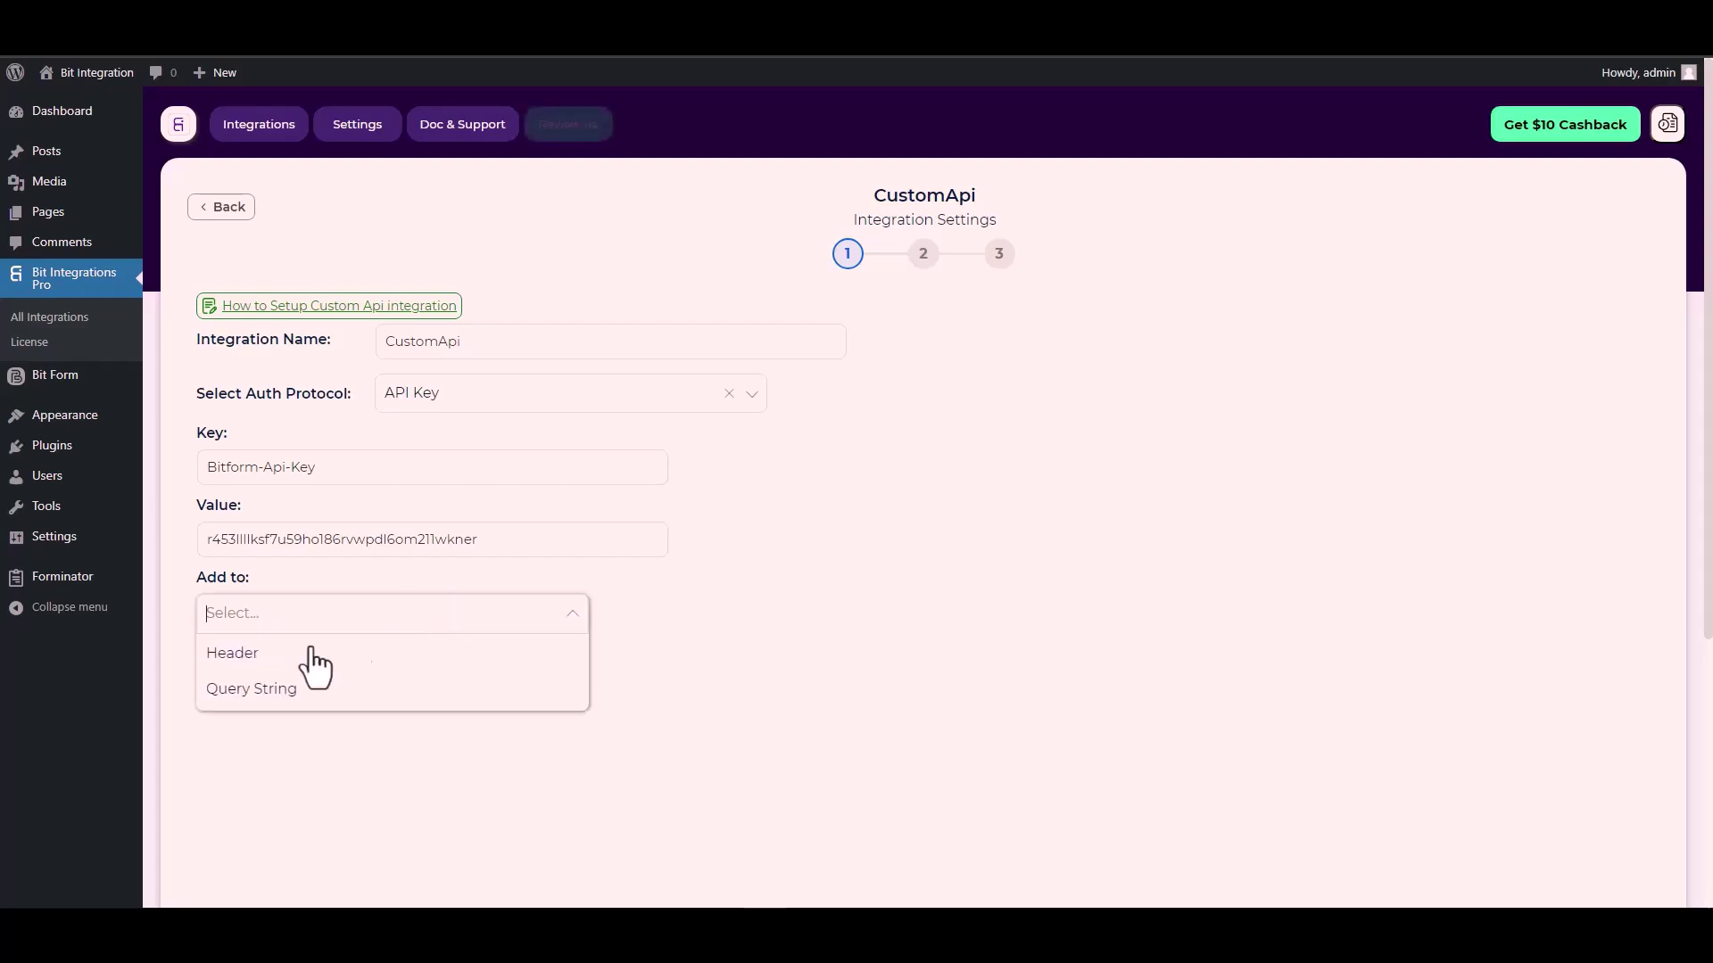
left_click(234, 653)
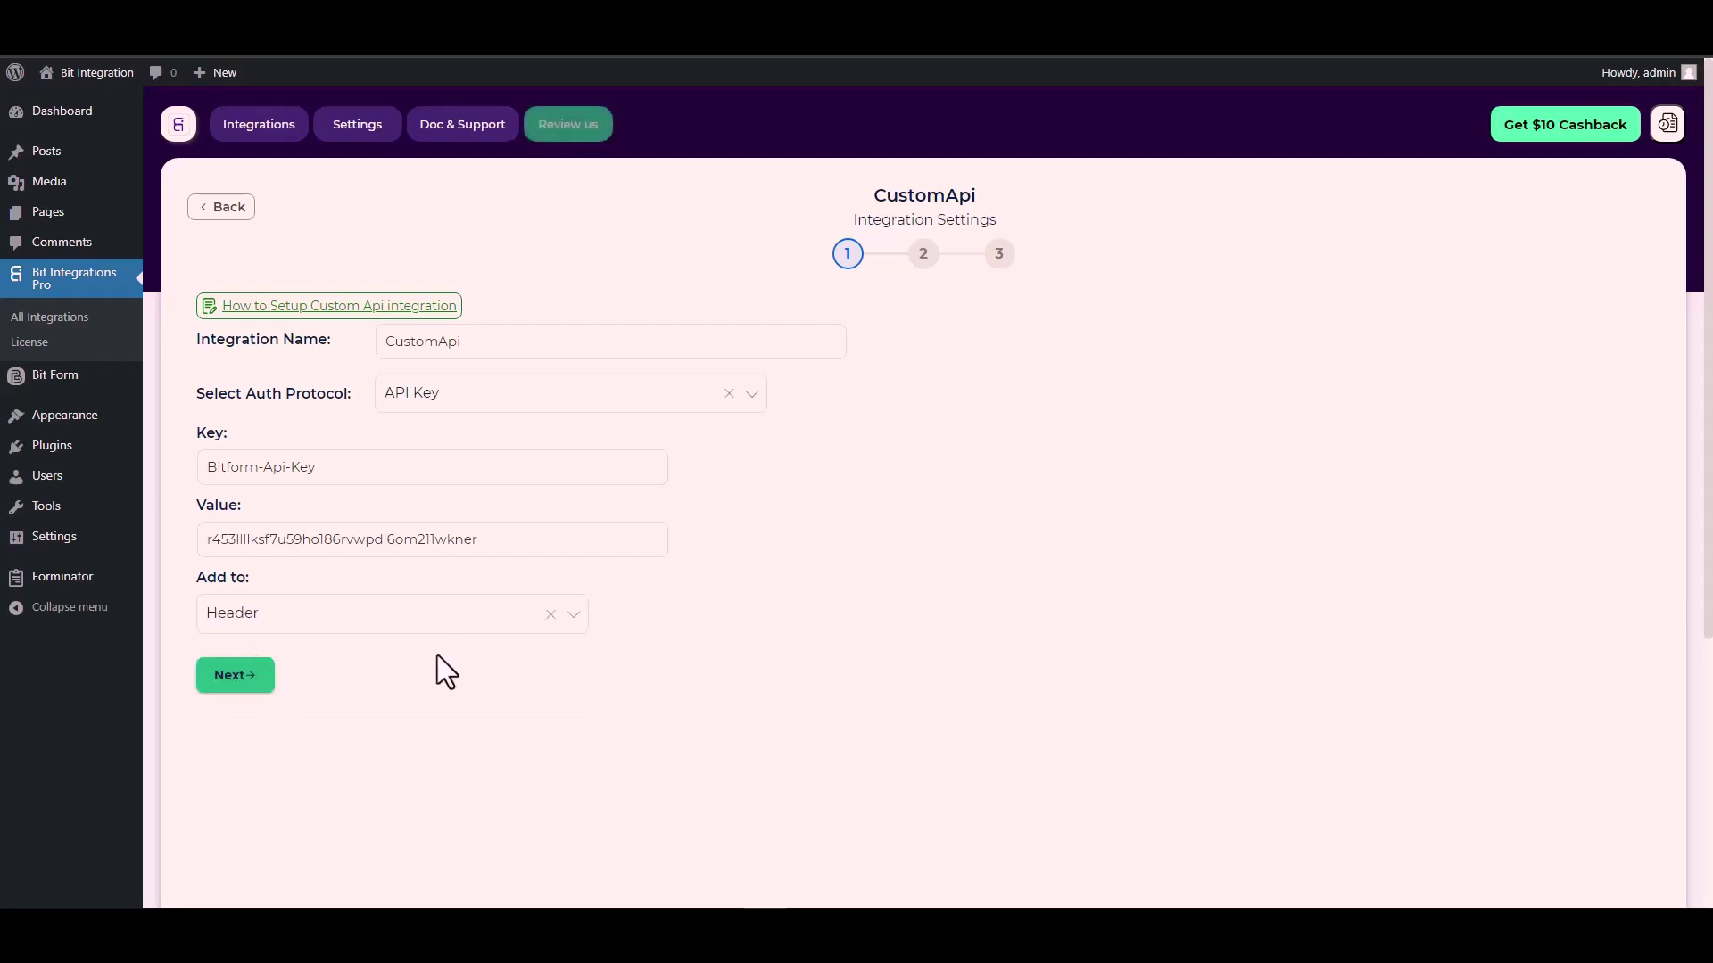
Step: Go to step 2, choose POST as the method, and scroll the docs to Fetch Entries
left_click(239, 678)
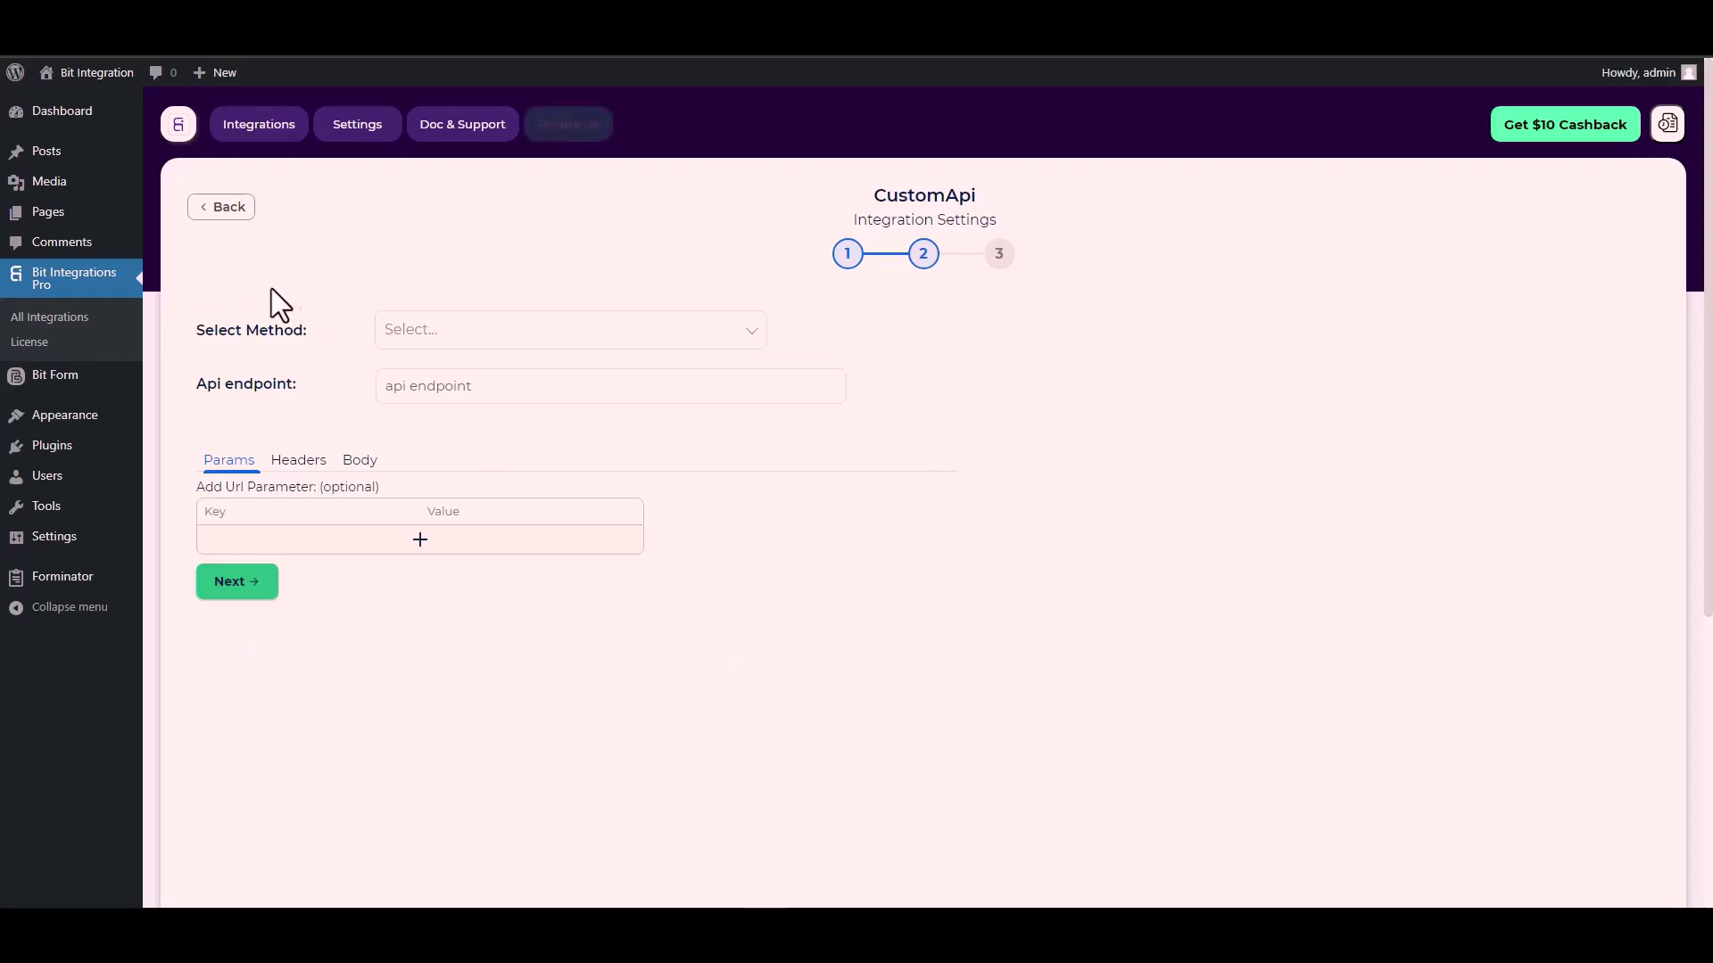
left_click(443, 337)
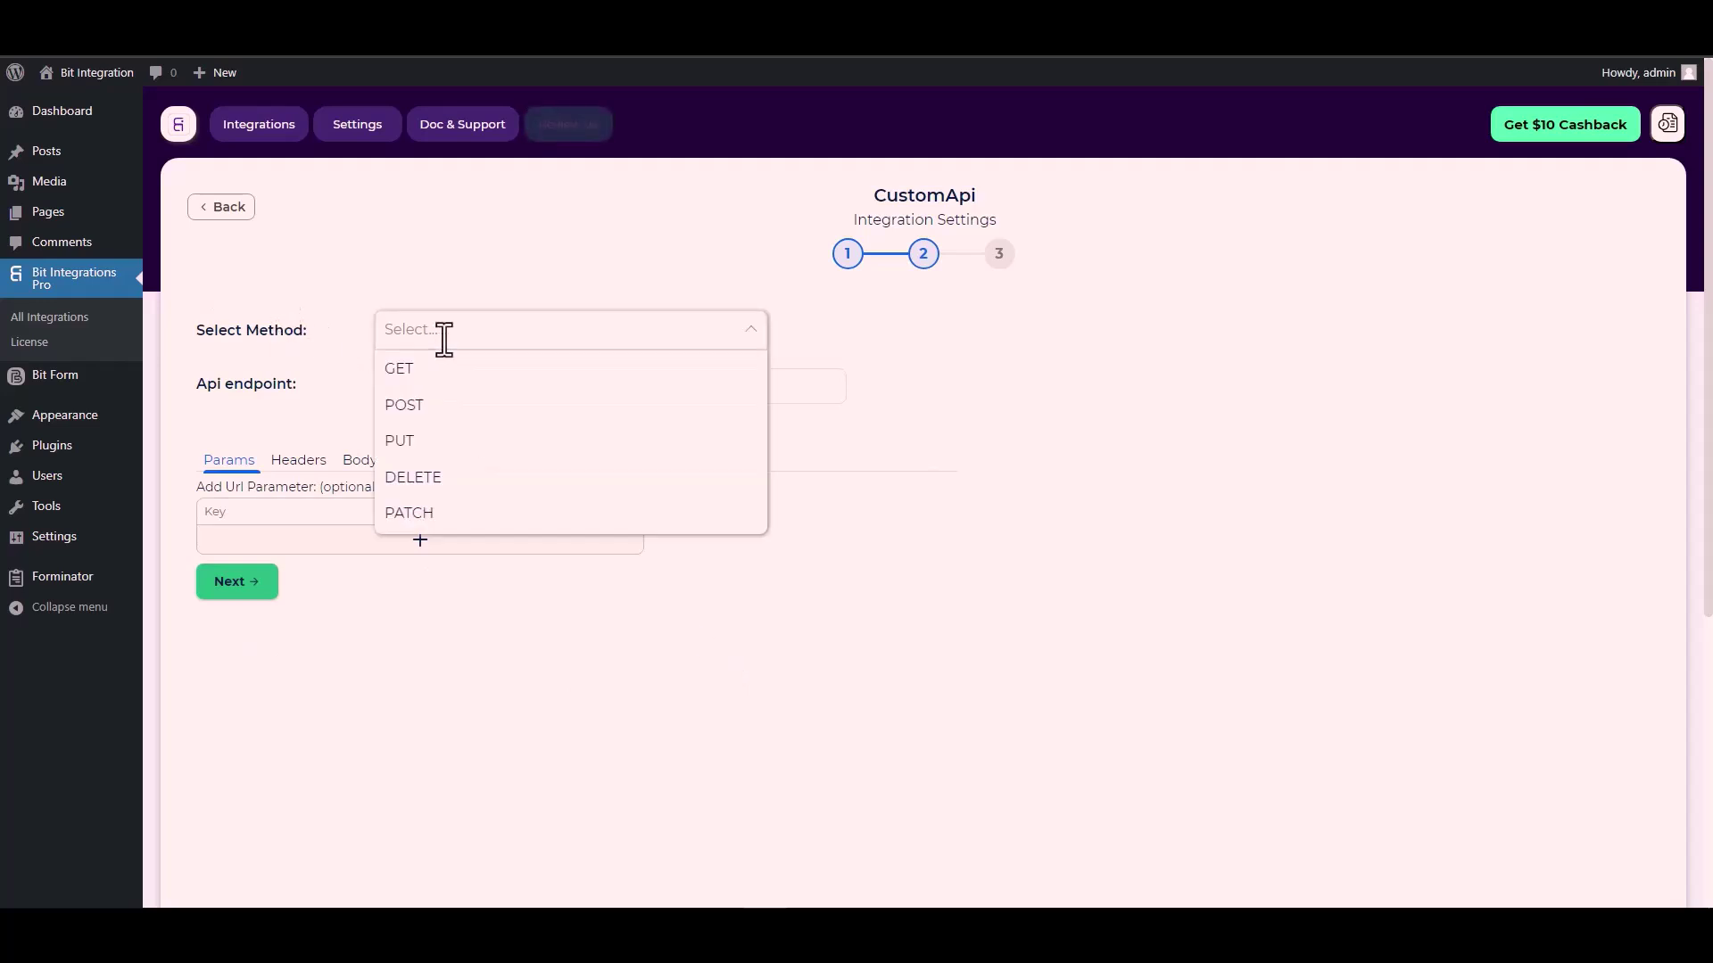
left_click(445, 406)
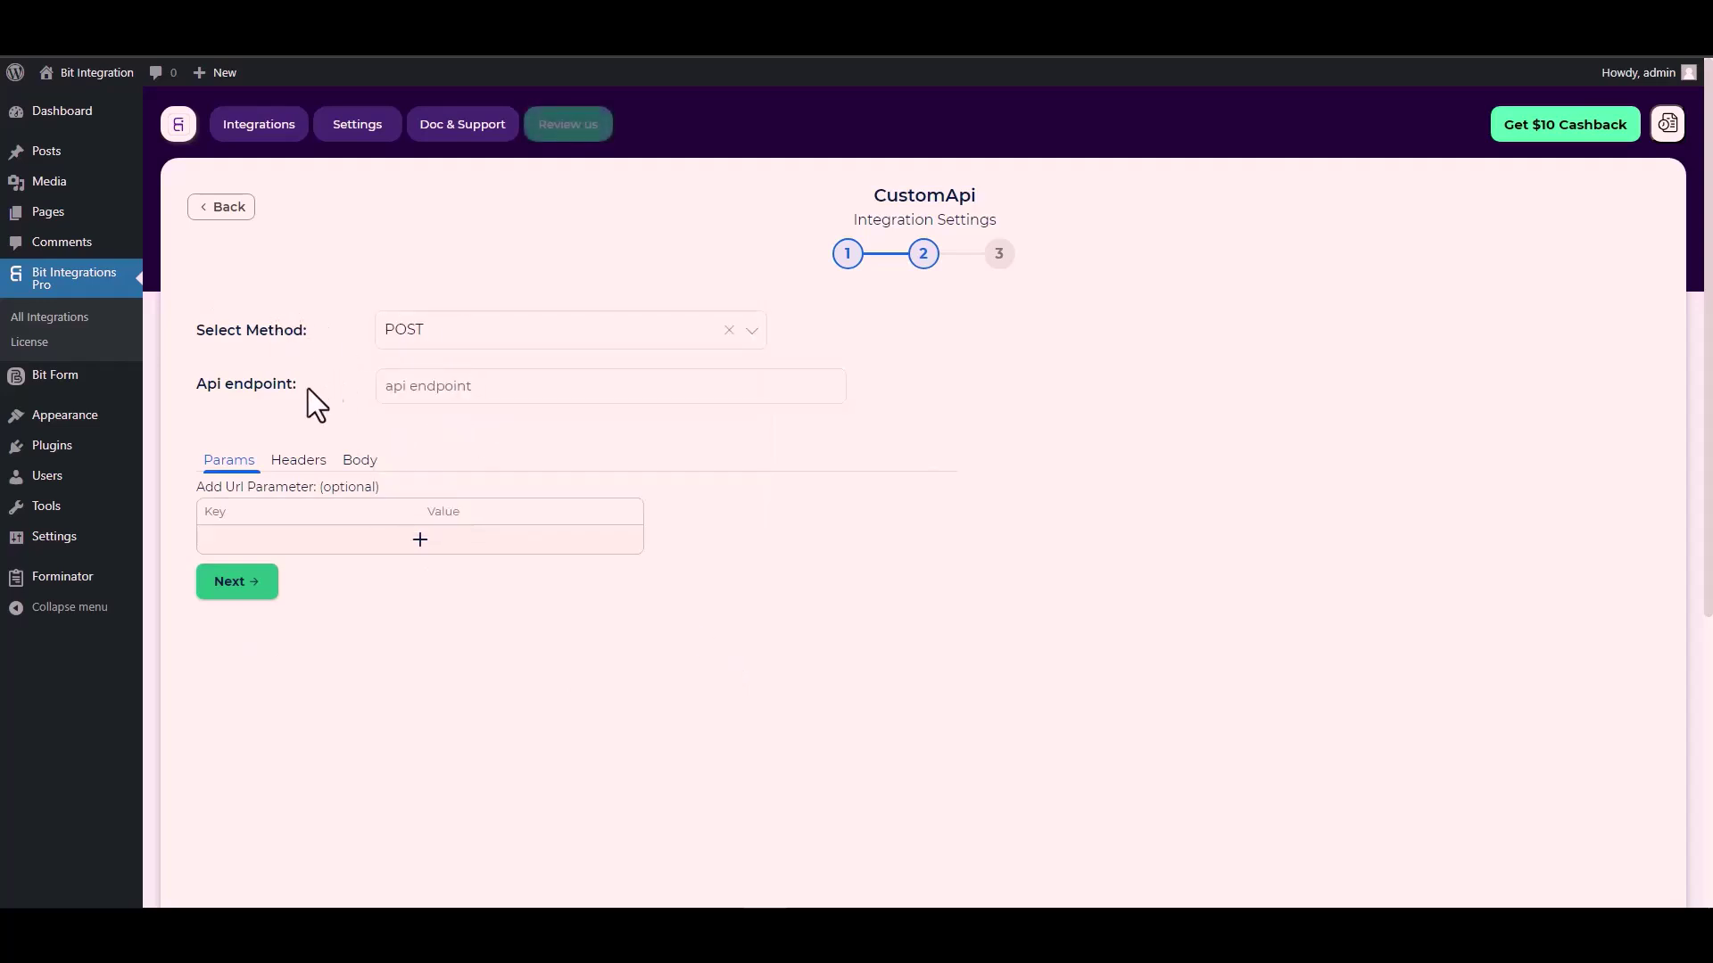
scroll(308, 388, "down", 1)
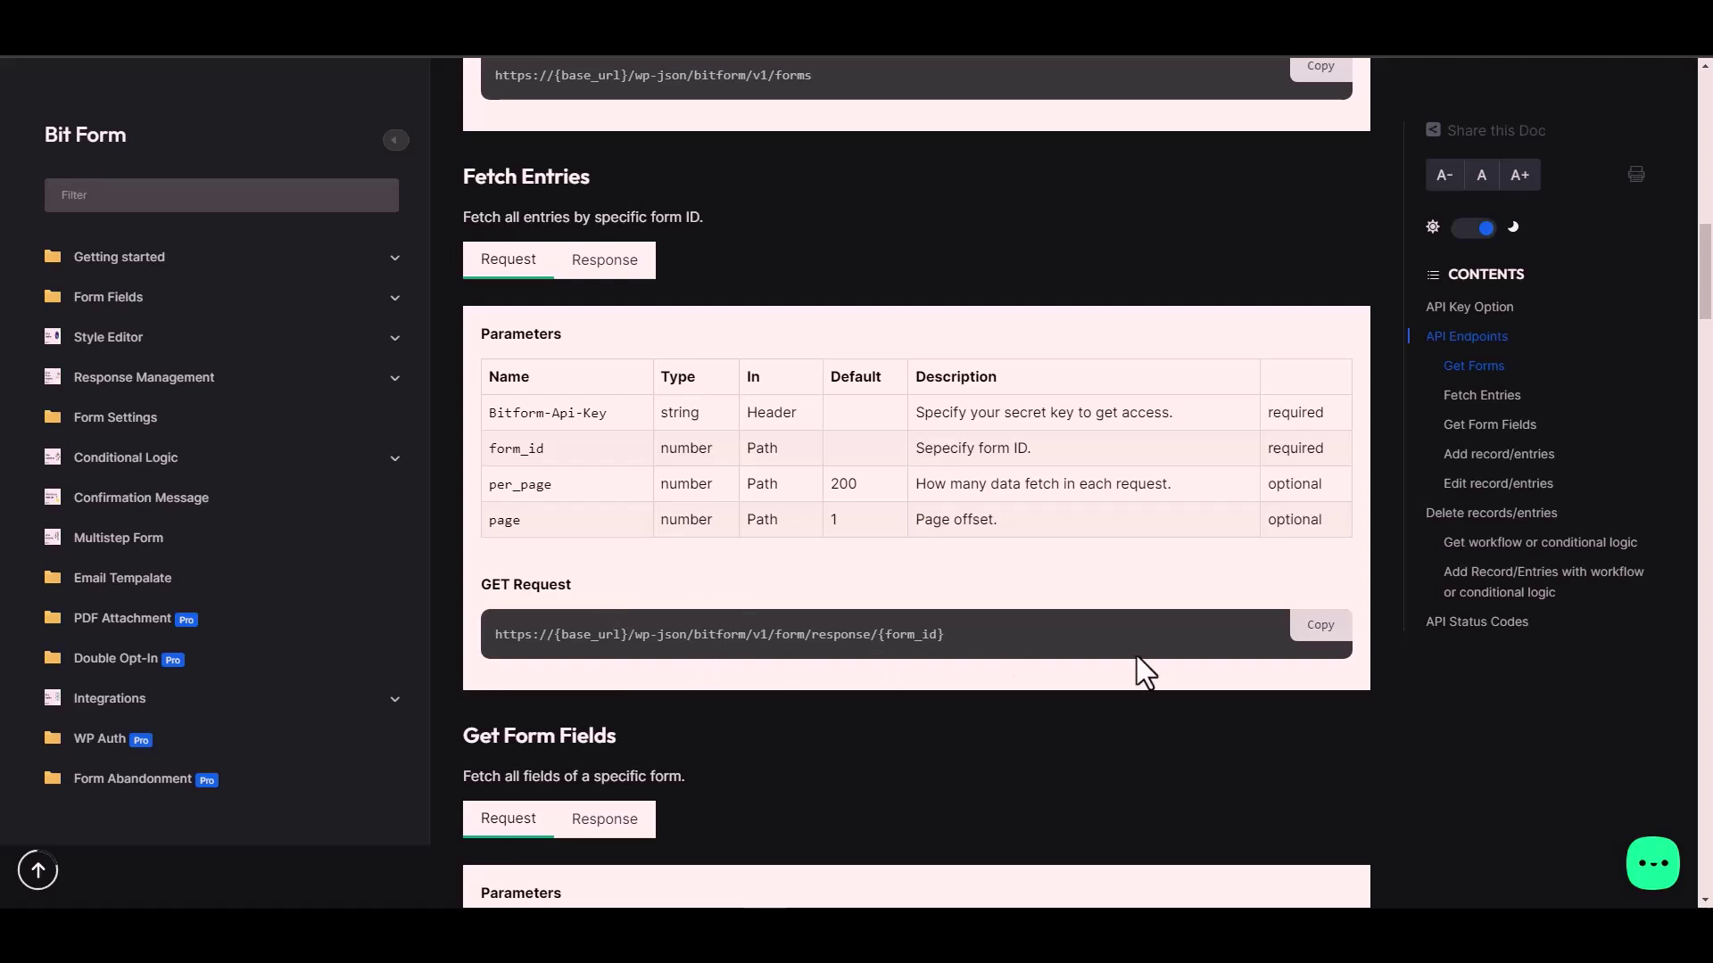
Step: Paste the Fetch Entries URL into Api endpoint, replacing {form_id} with form ID 1
left_click(1329, 632)
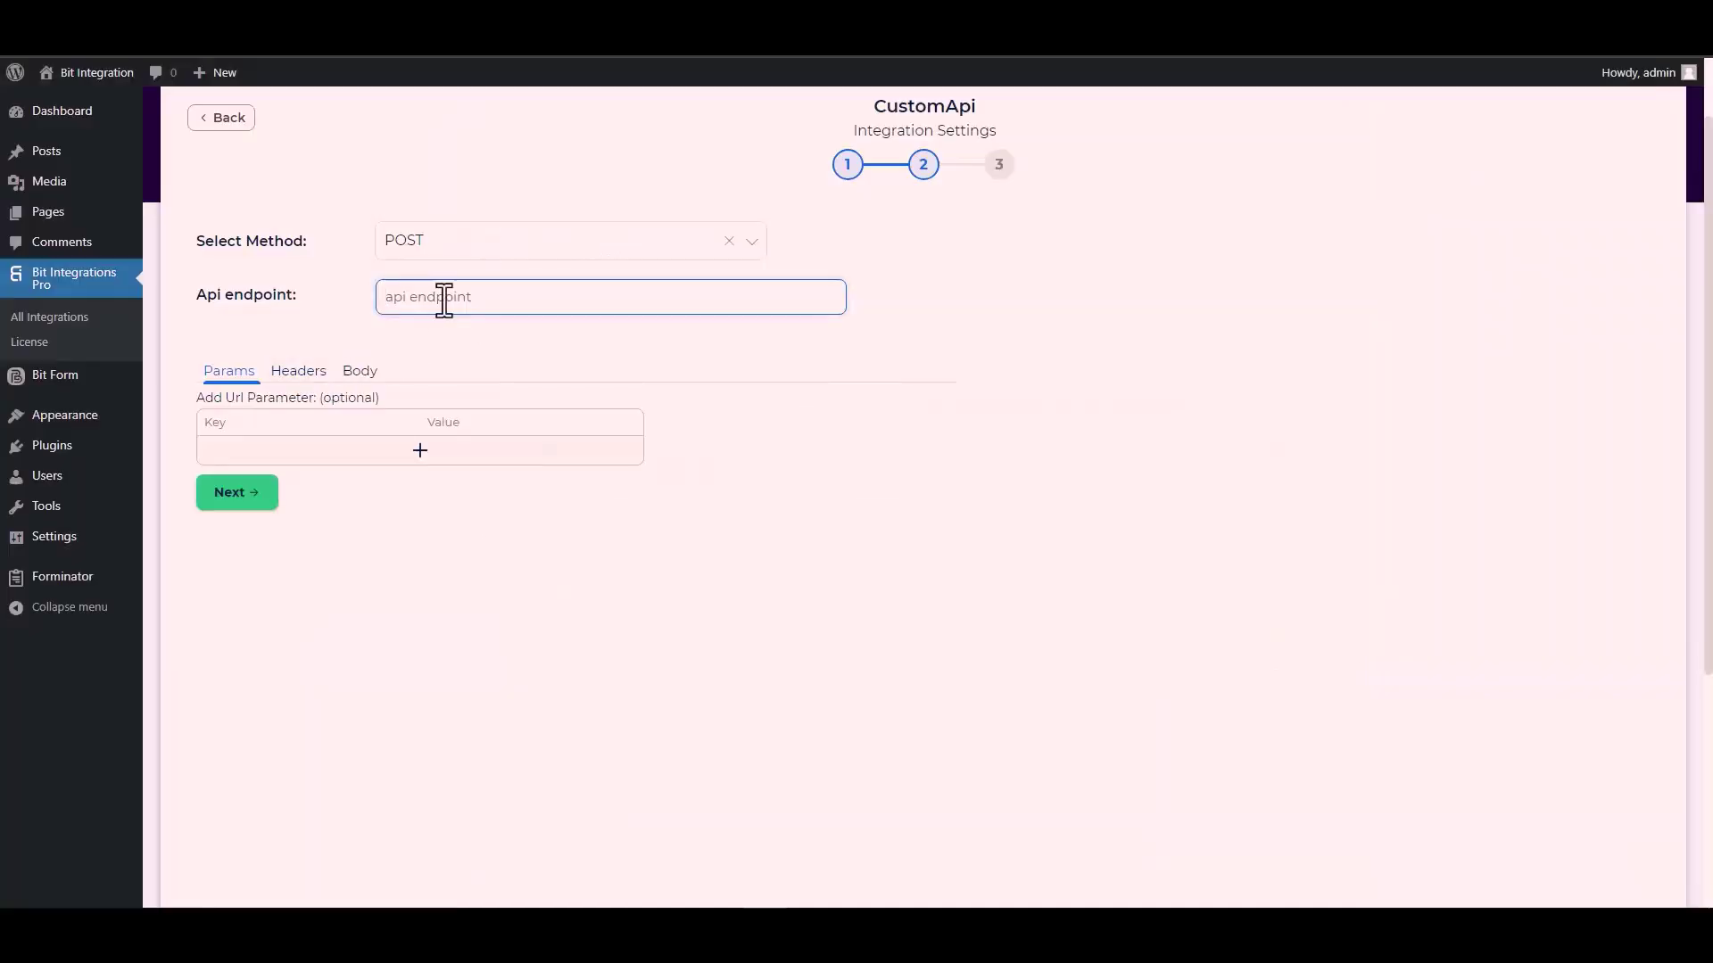
key("ctrl+v")
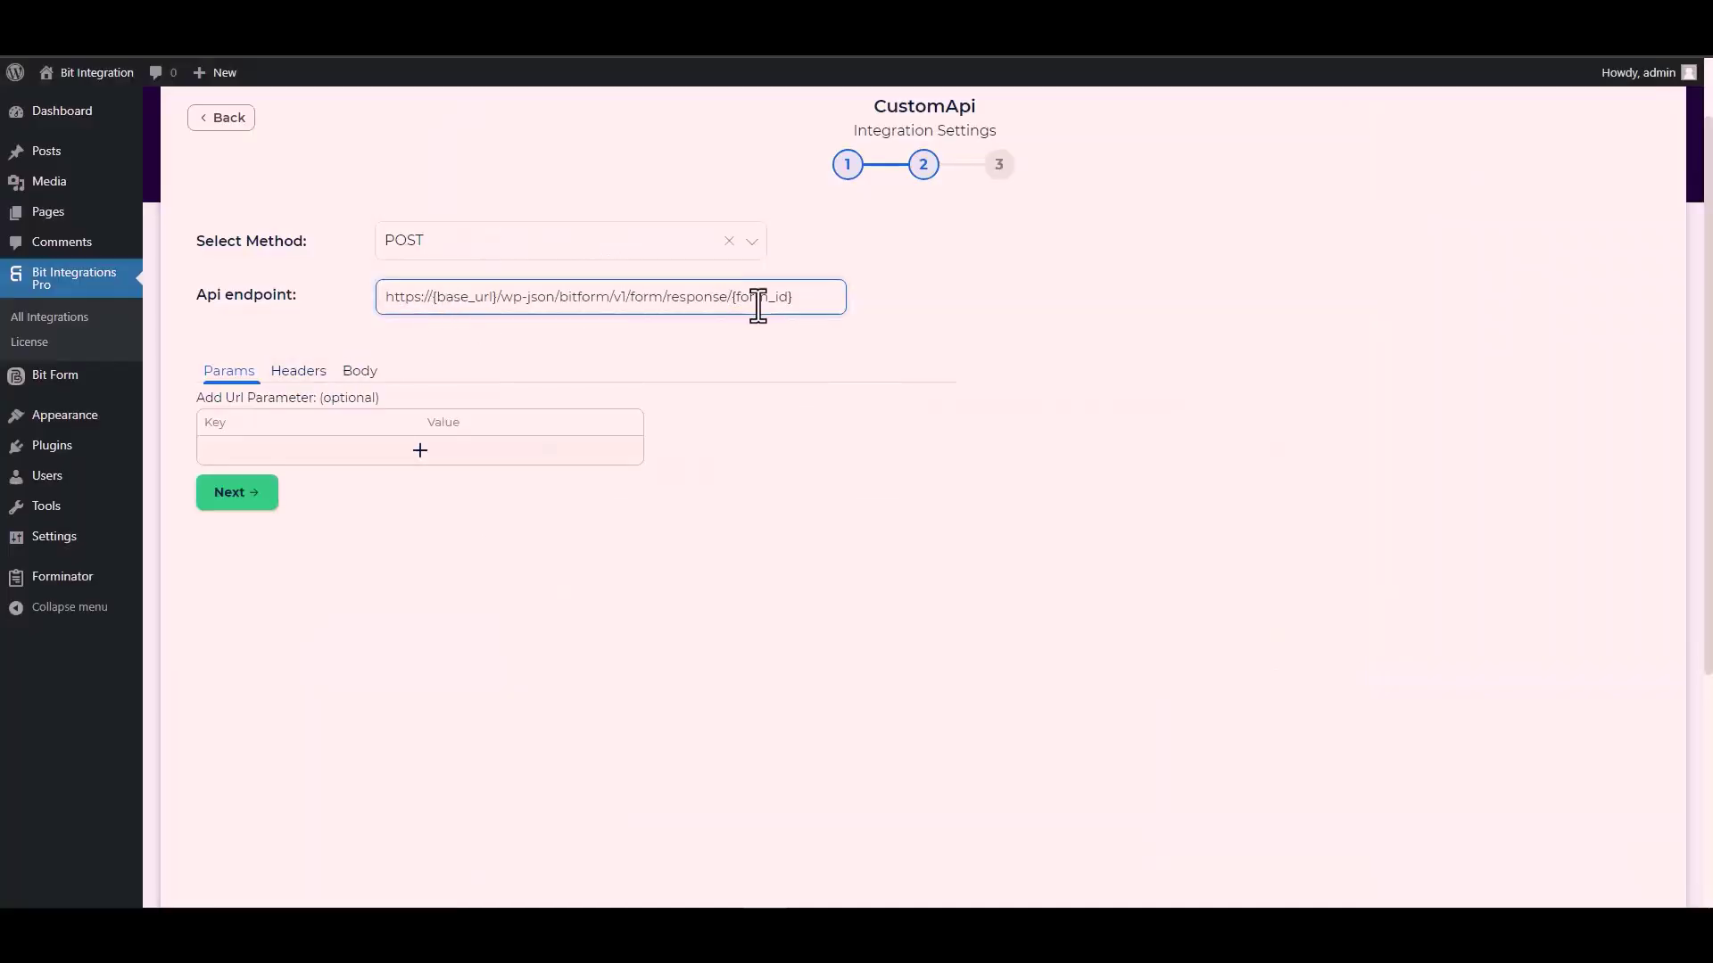
left_click_drag(791, 298, 739, 297)
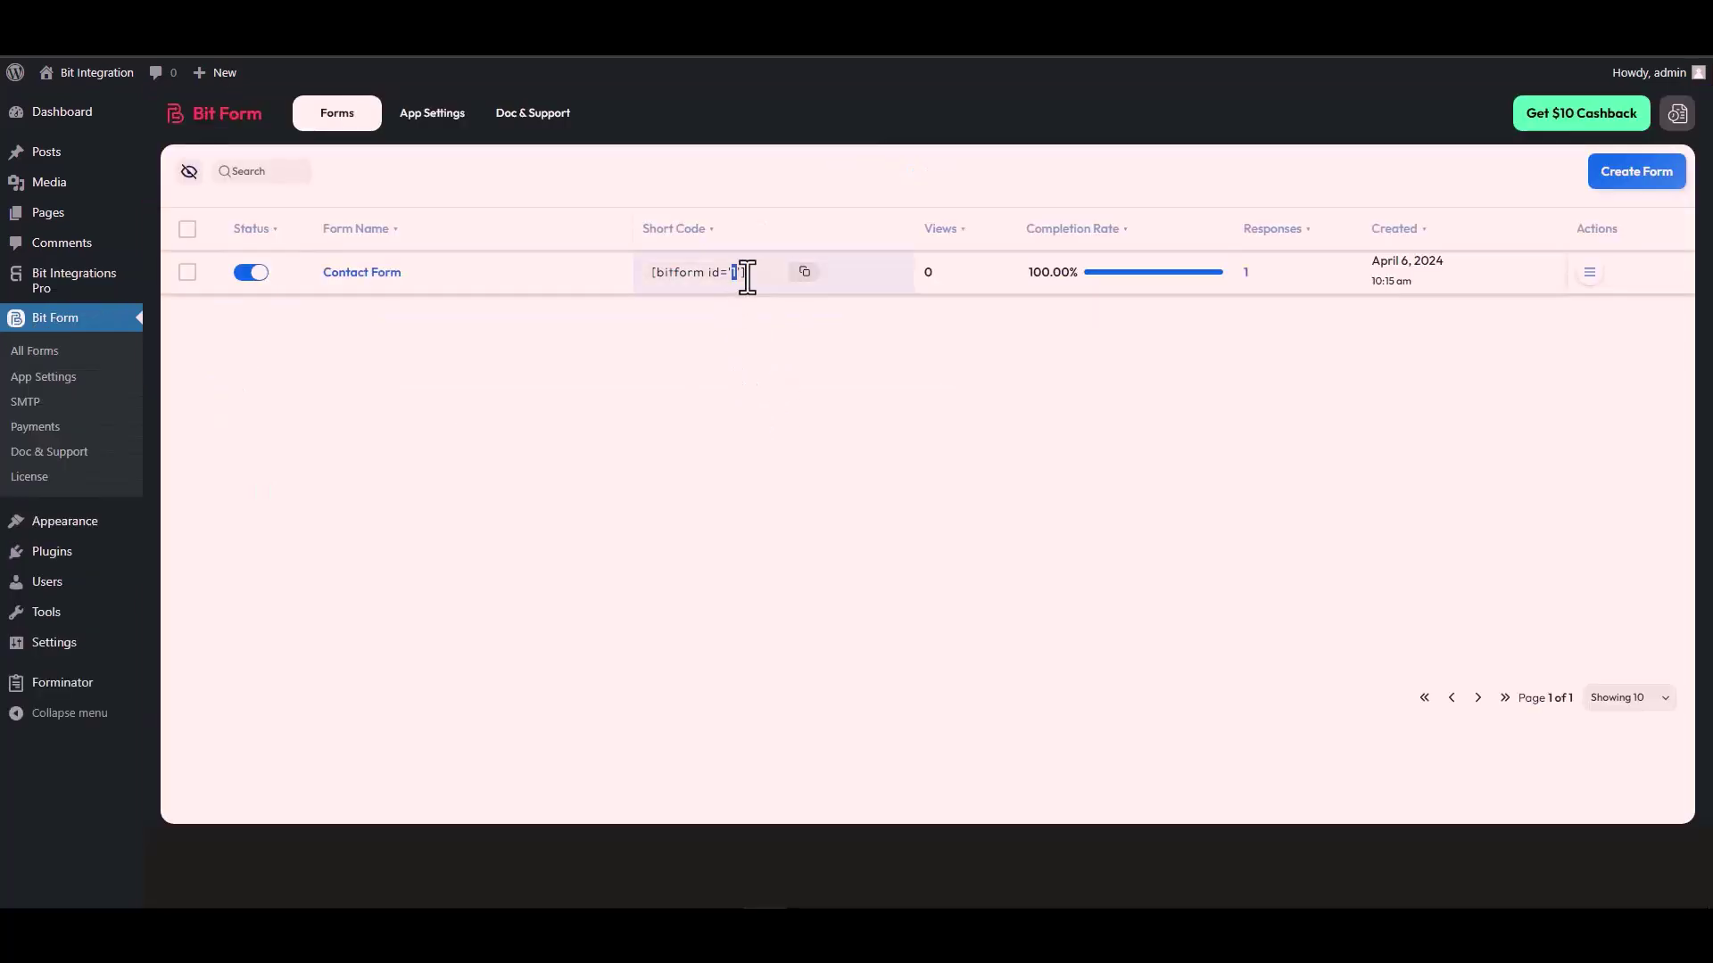
double_click(734, 272)
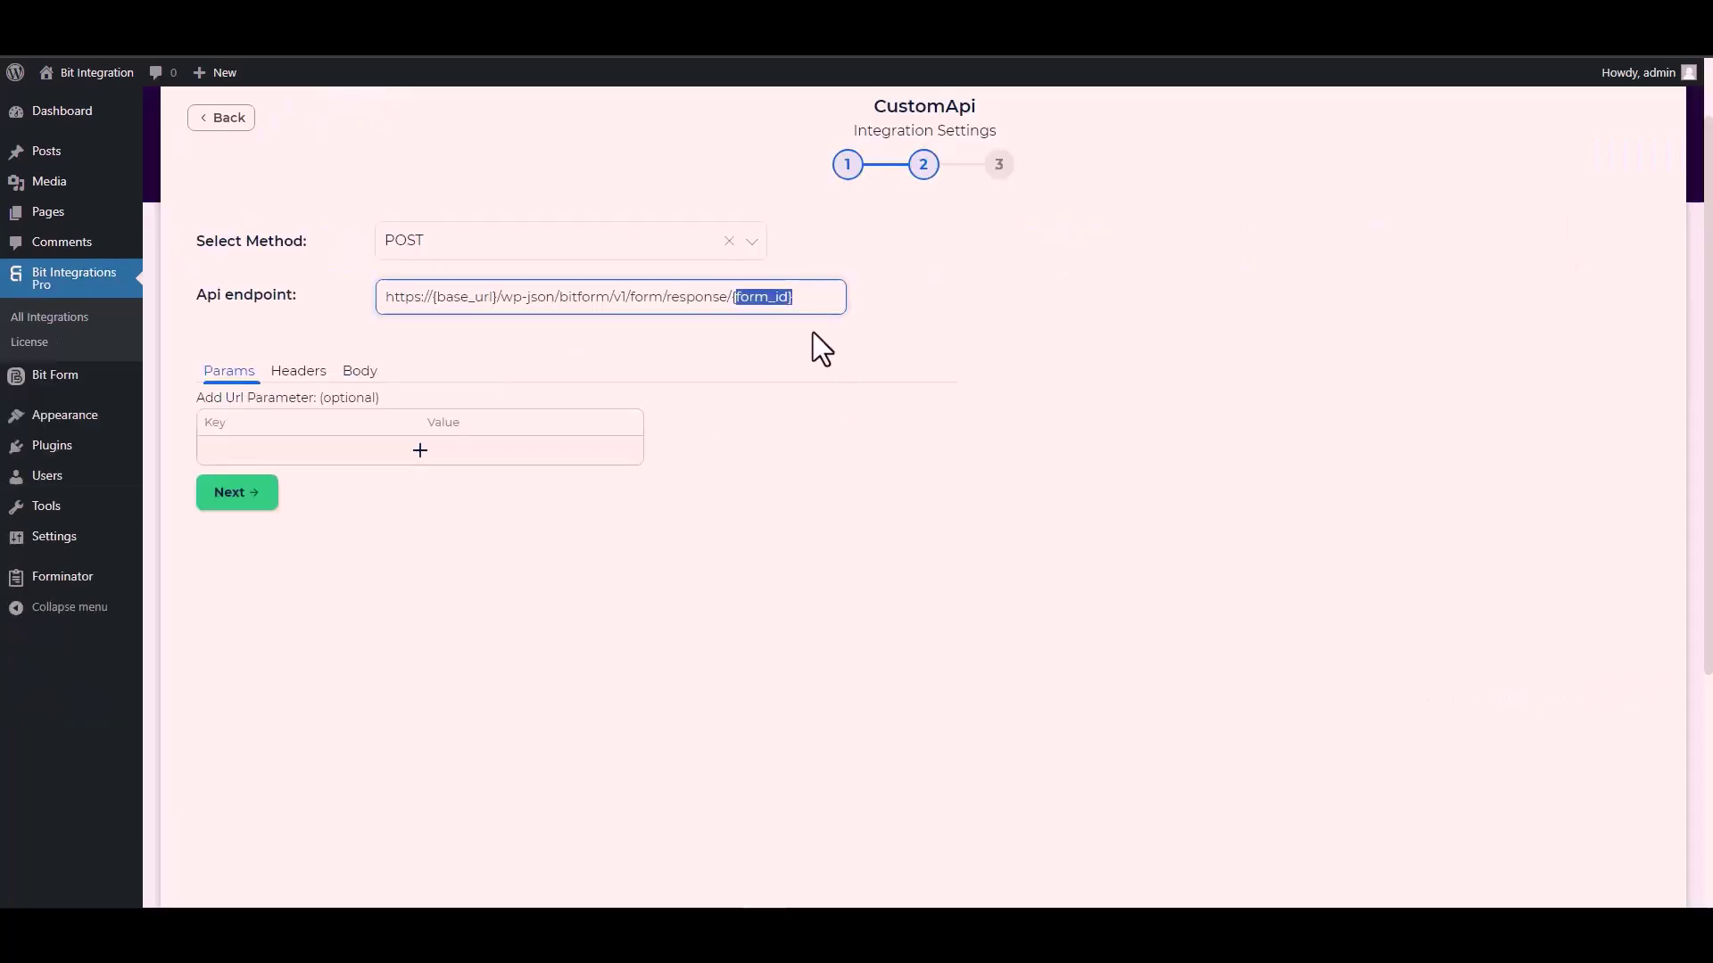
key("BackSpace")
key("BackSpace")
type("1")
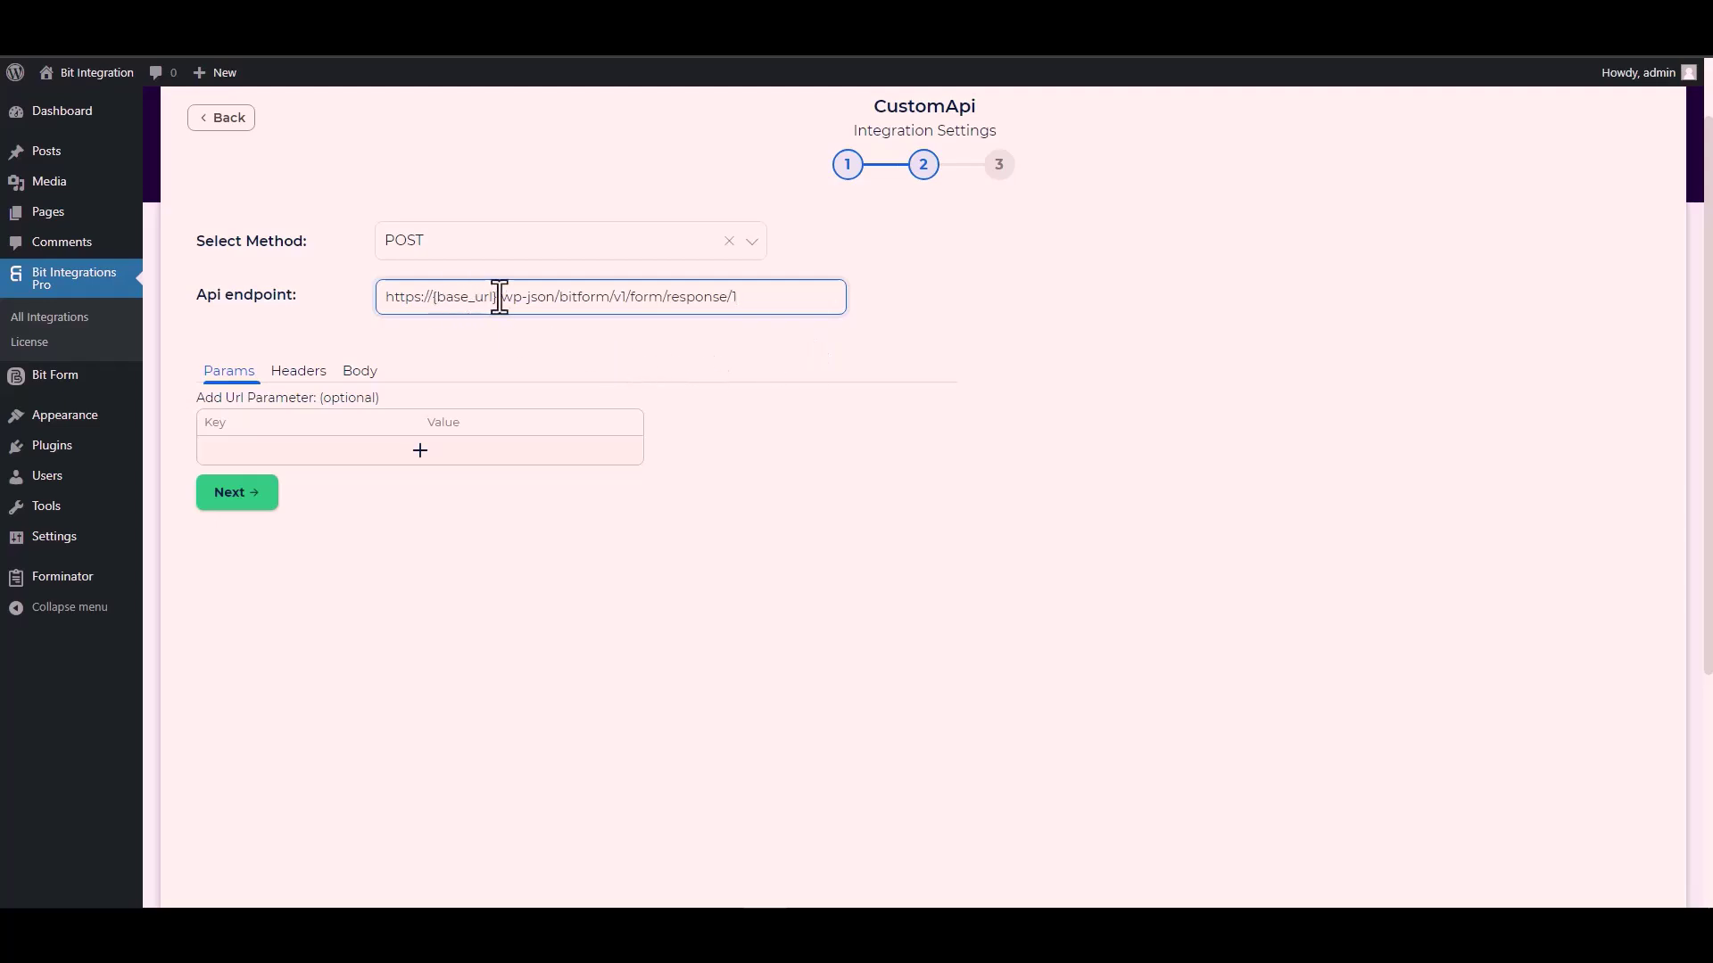
left_click_drag(500, 297, 433, 297)
key("ctrl+Tab")
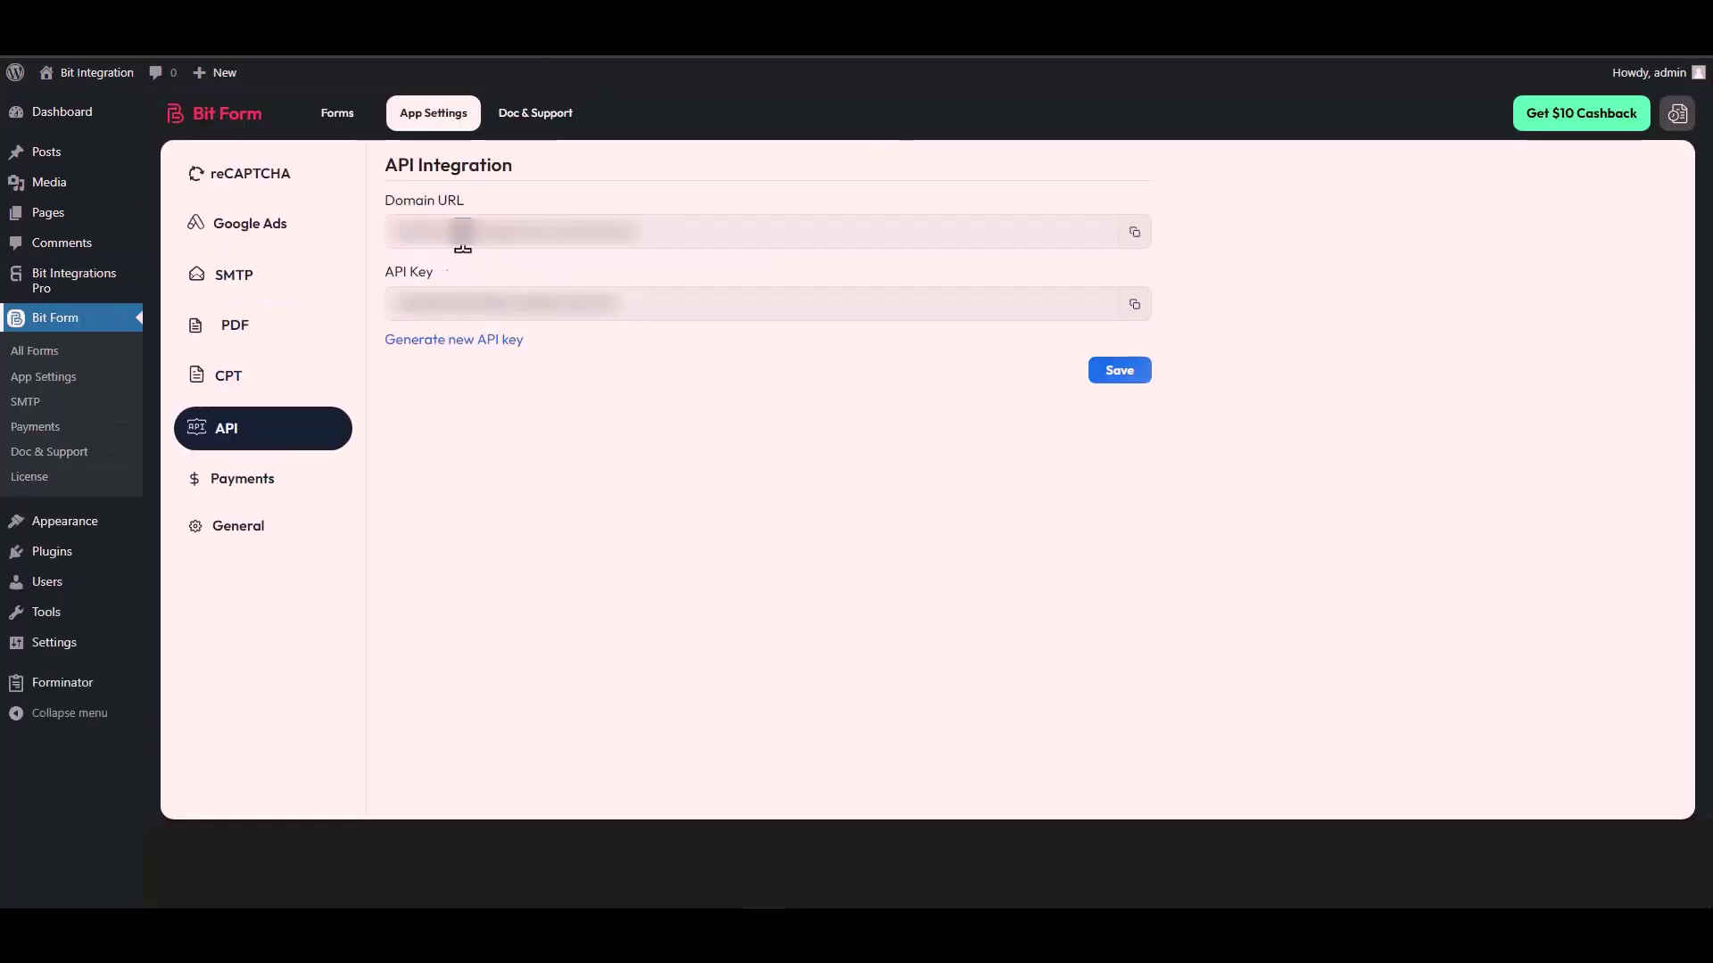
left_click(480, 234)
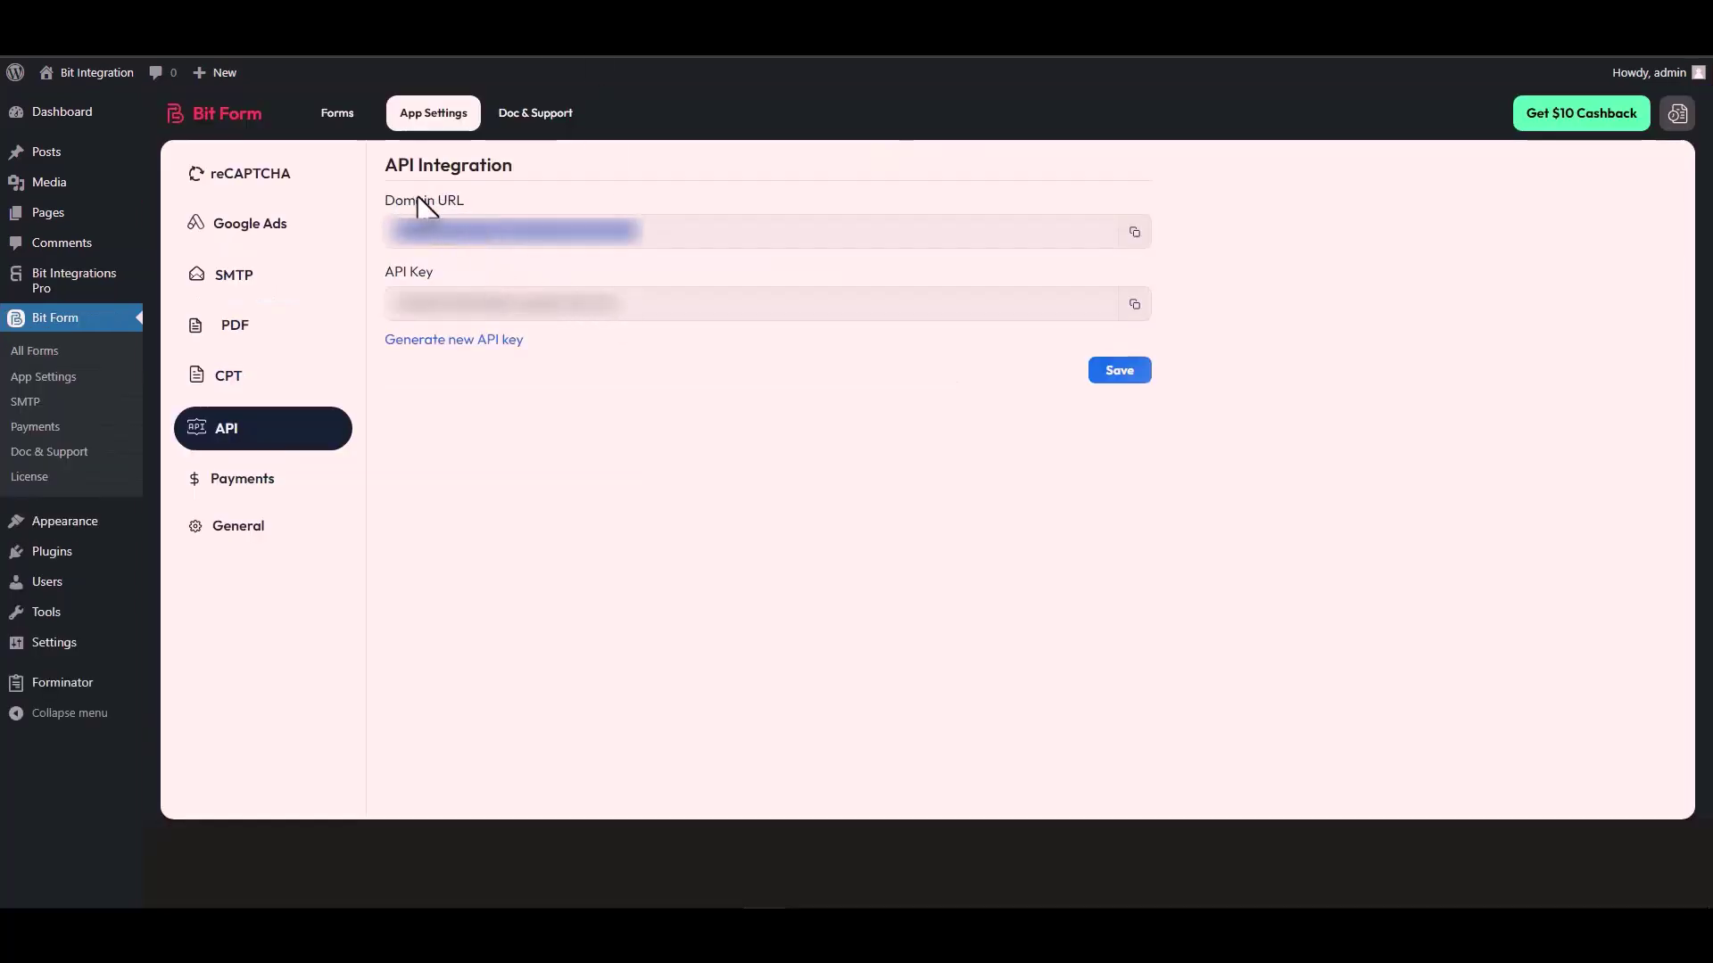
left_click(1134, 234)
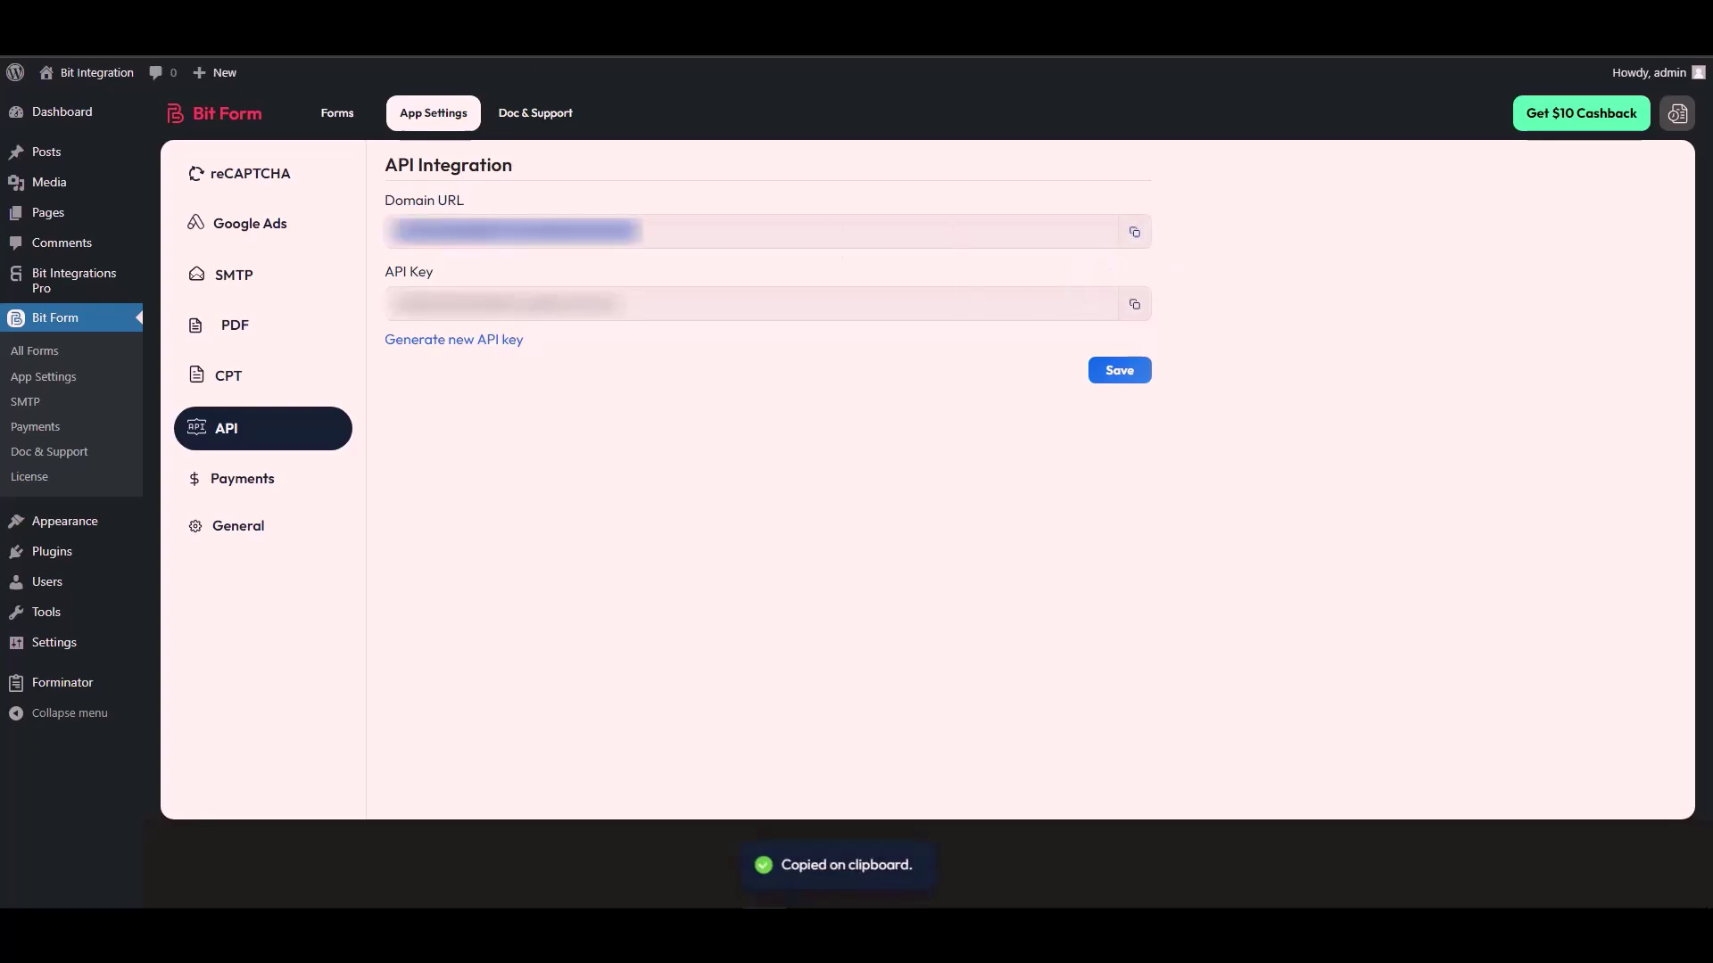
key("ctrl+shift+Tab")
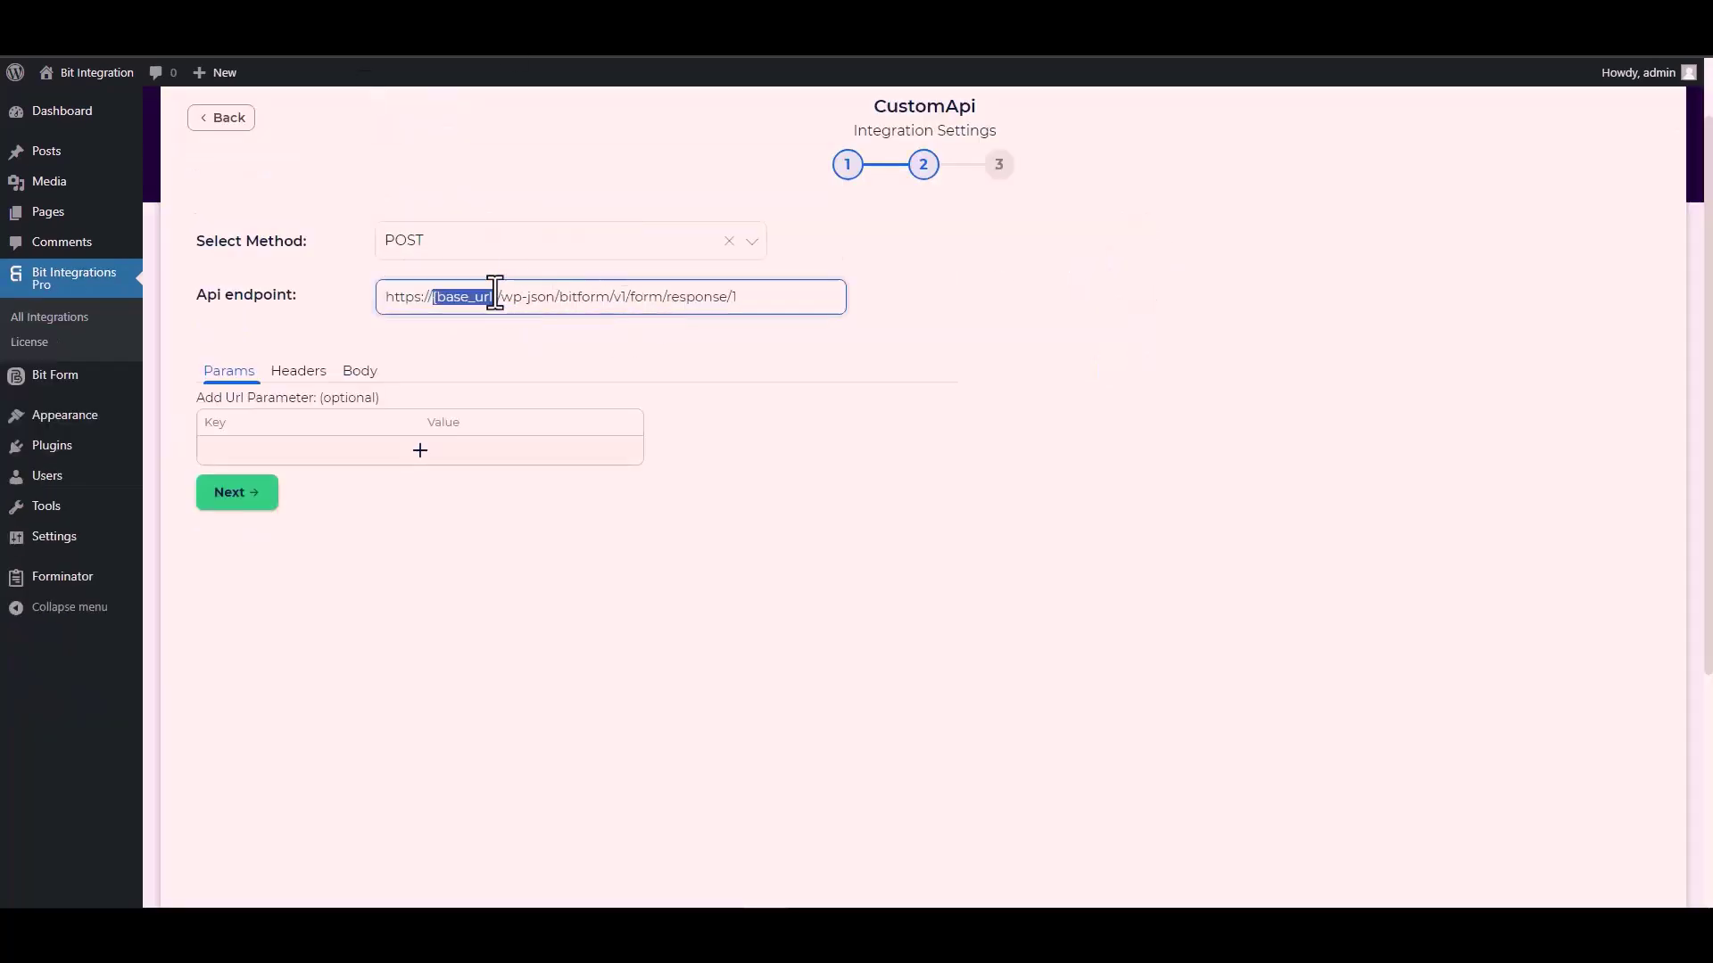
left_click(500, 296)
left_click_drag(497, 296, 382, 308)
key("ctrl+v")
left_click(586, 346)
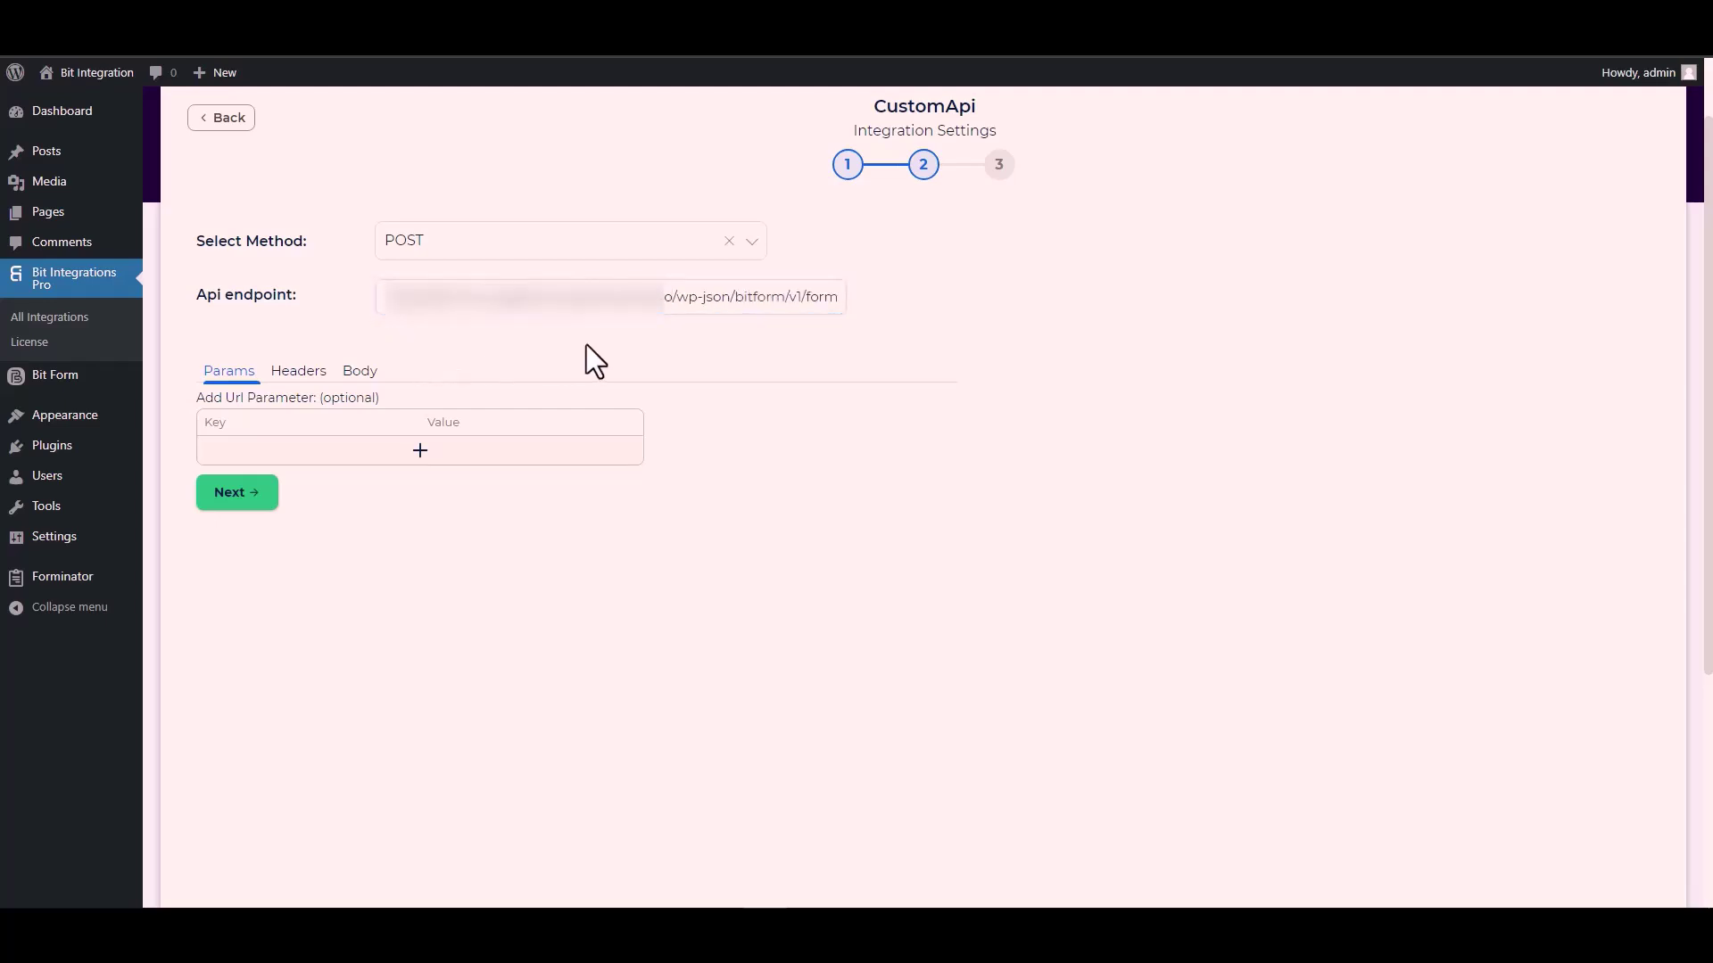
Step: Enable Send All Data in the Body and set Content-Type to application/x-www-form-urlencoded
left_click(362, 385)
left_click(243, 419)
scroll(499, 384, "down", 3)
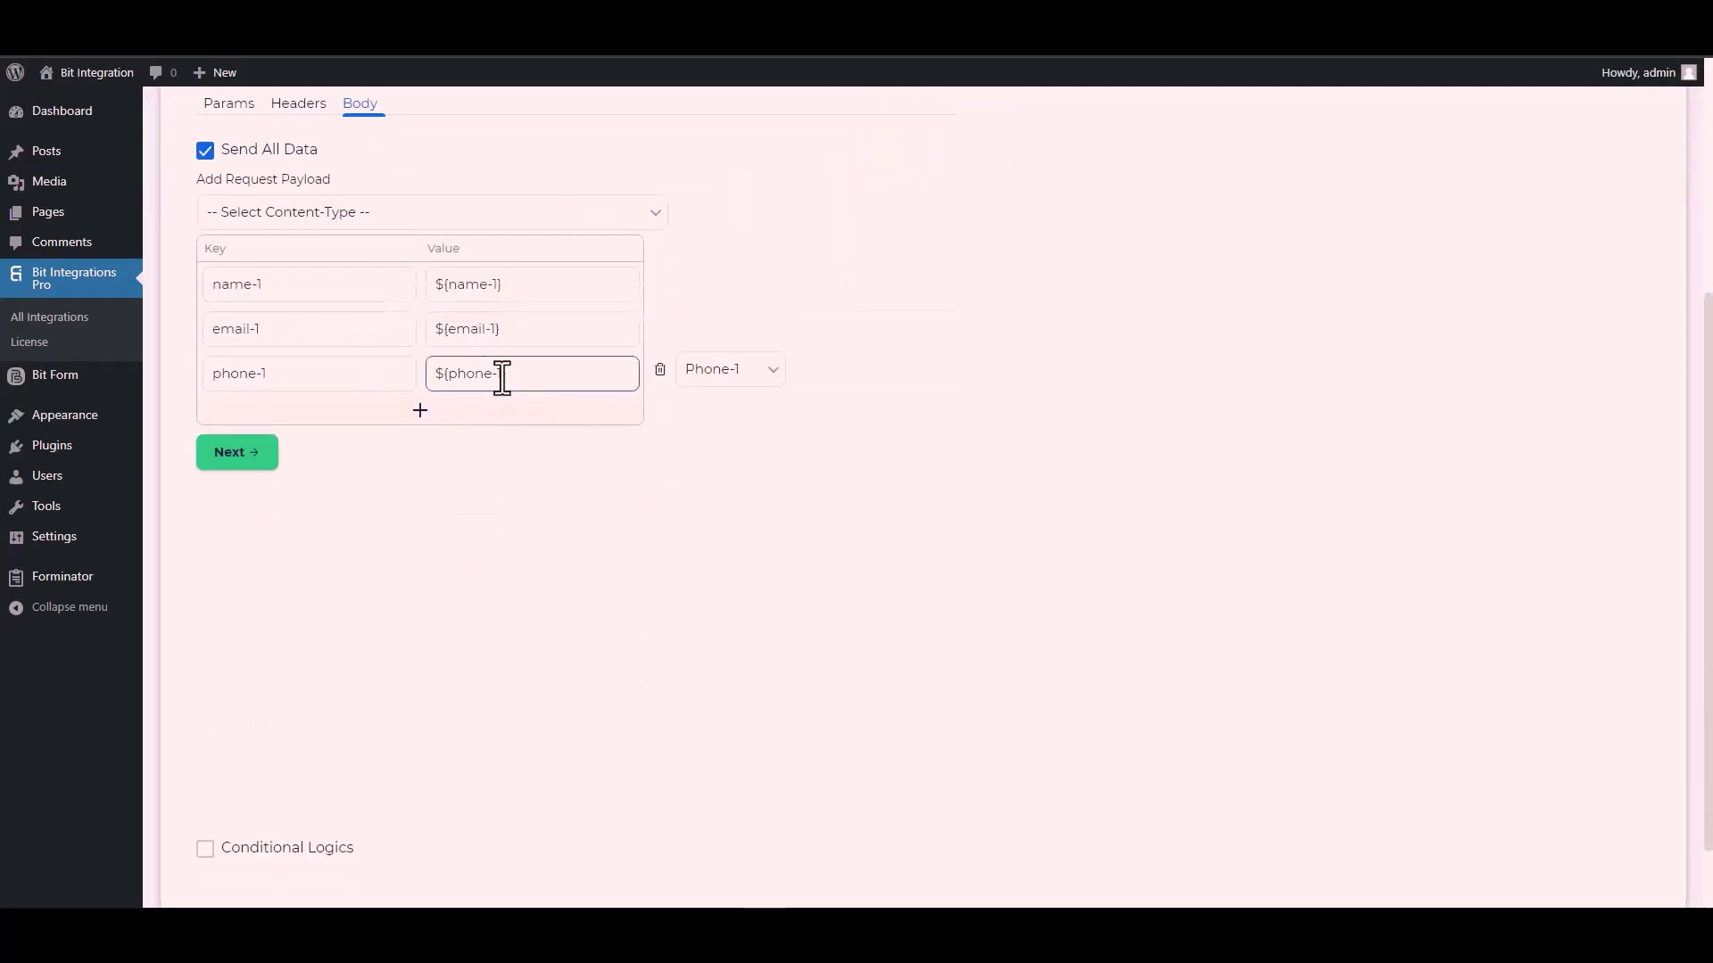
left_click(337, 214)
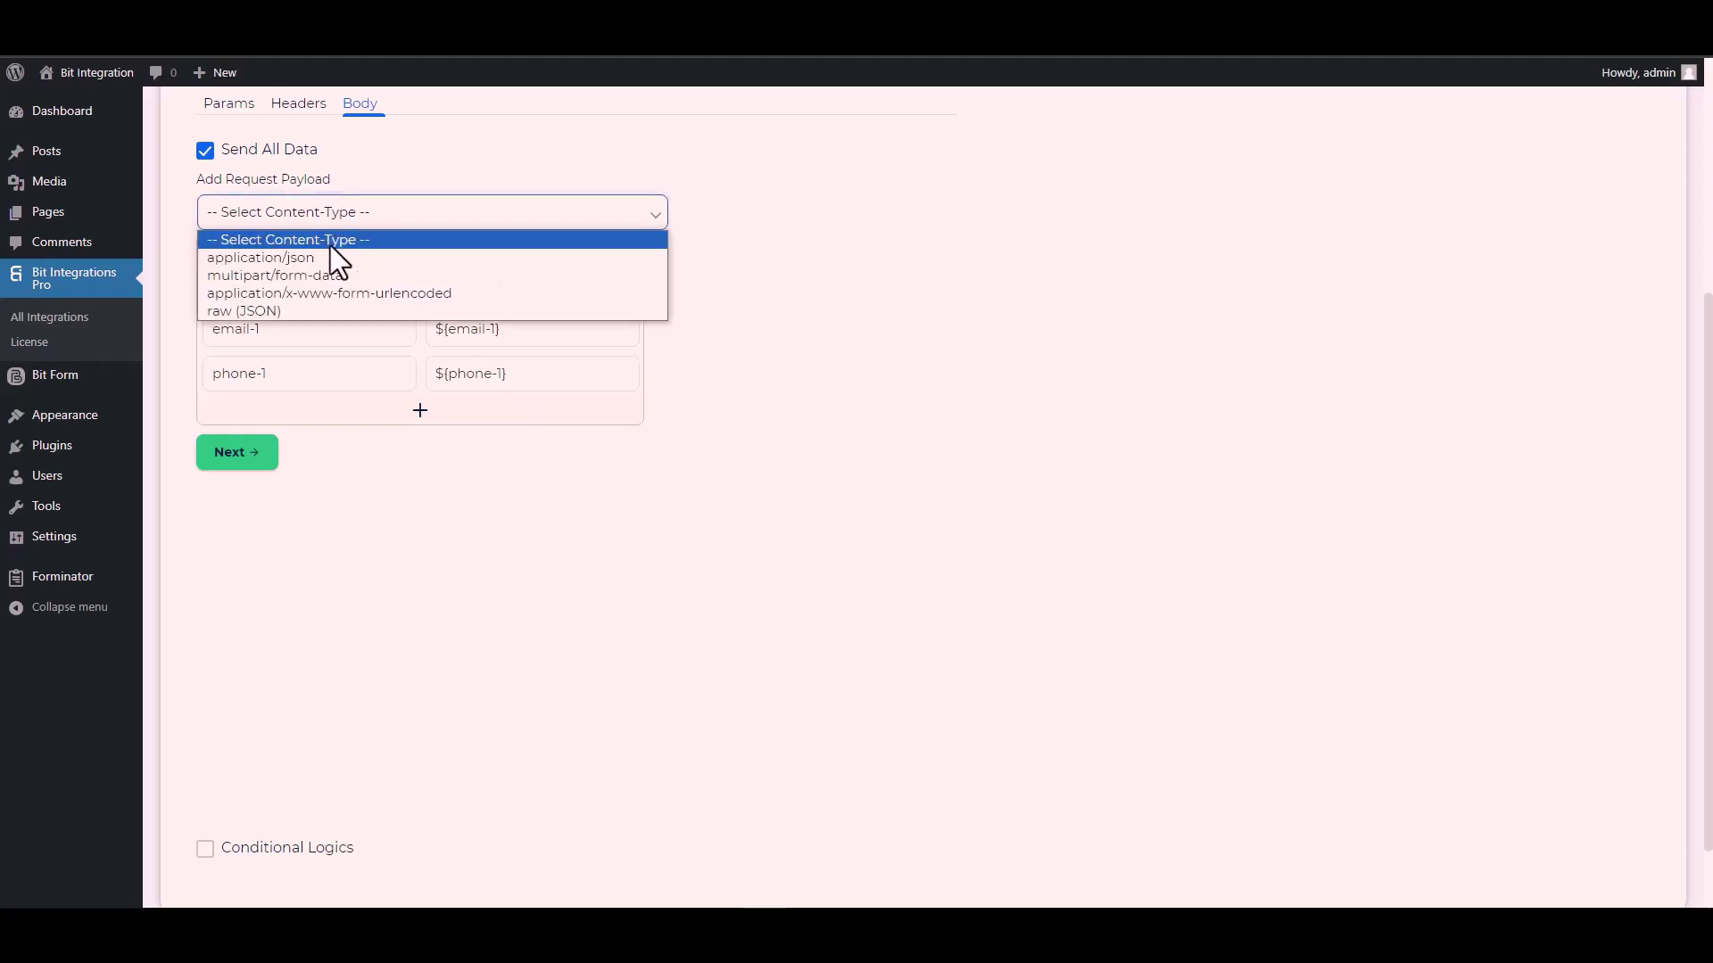
left_click(391, 295)
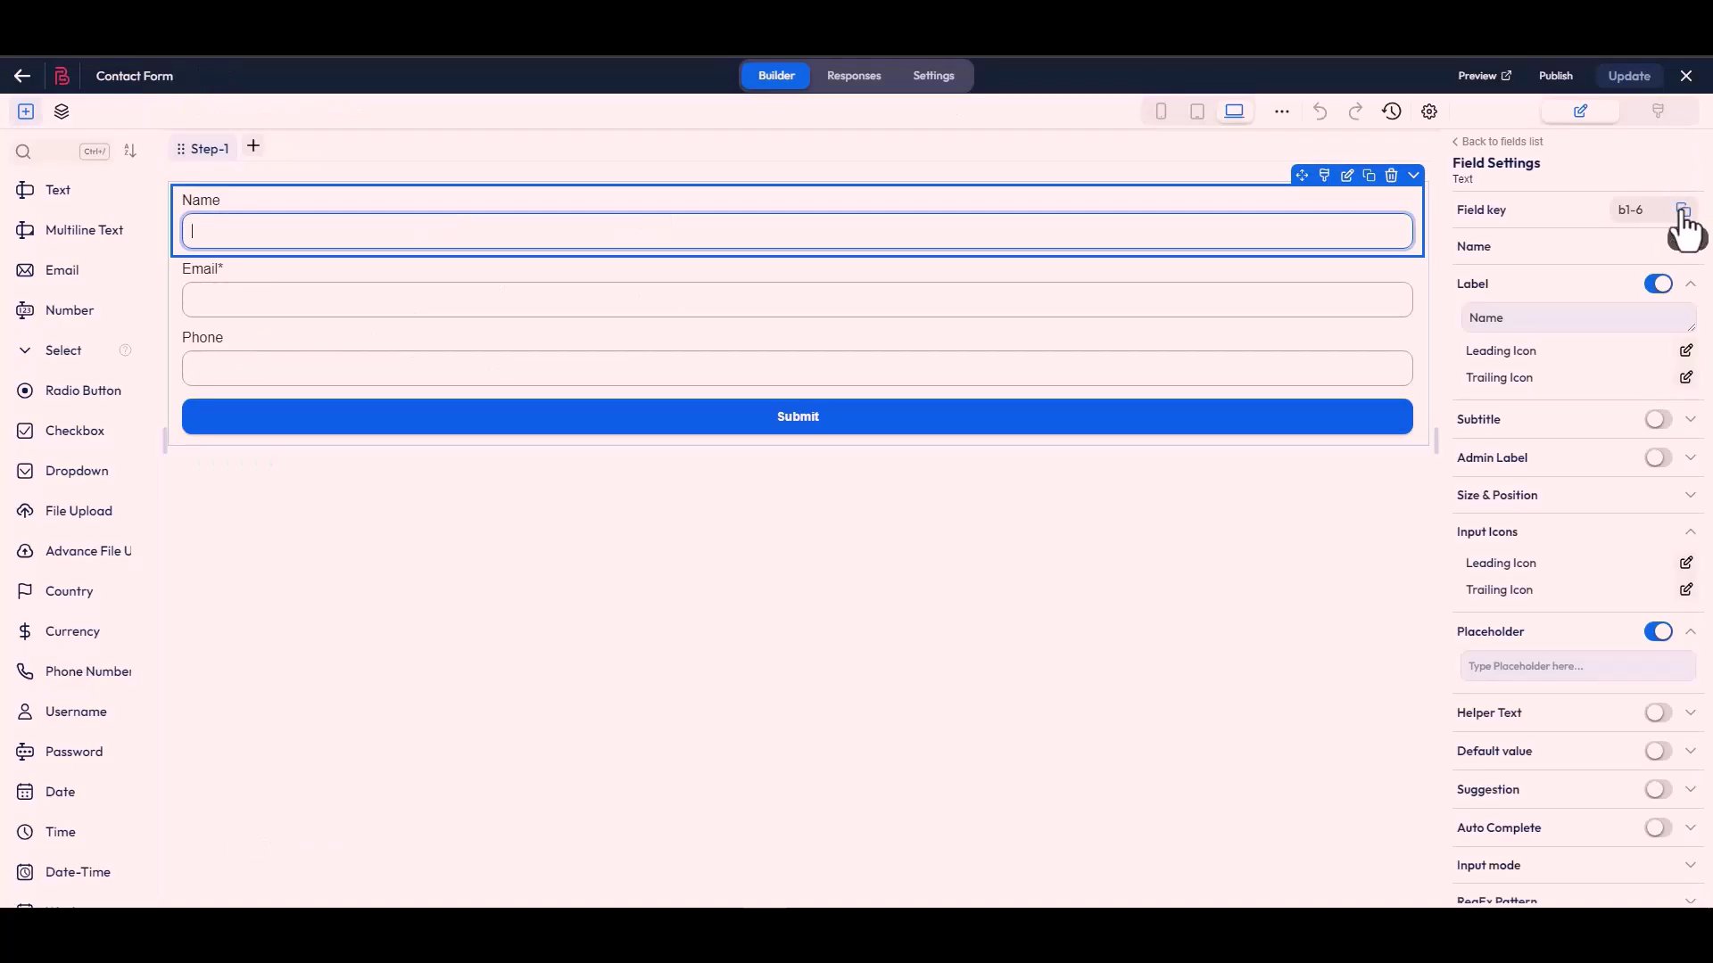
Step: Replace body keys name-1 and email-1 with Bit Form field keys b1-6 and b1-4
left_click(1683, 210)
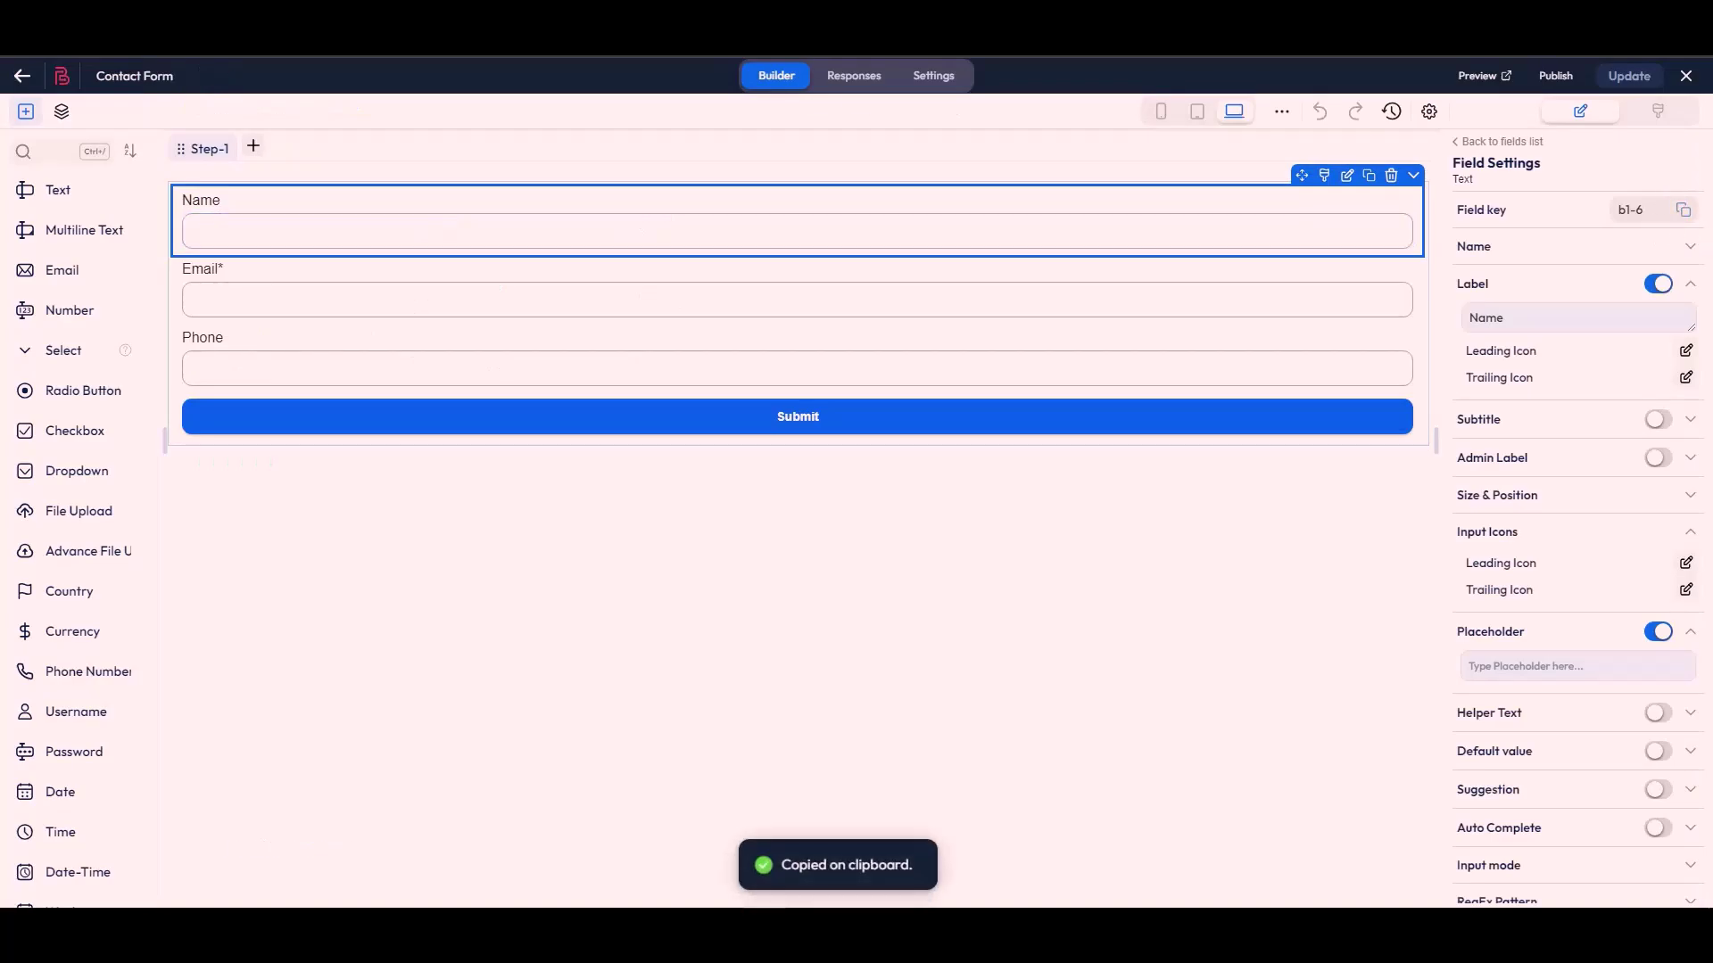
left_click(293, 286)
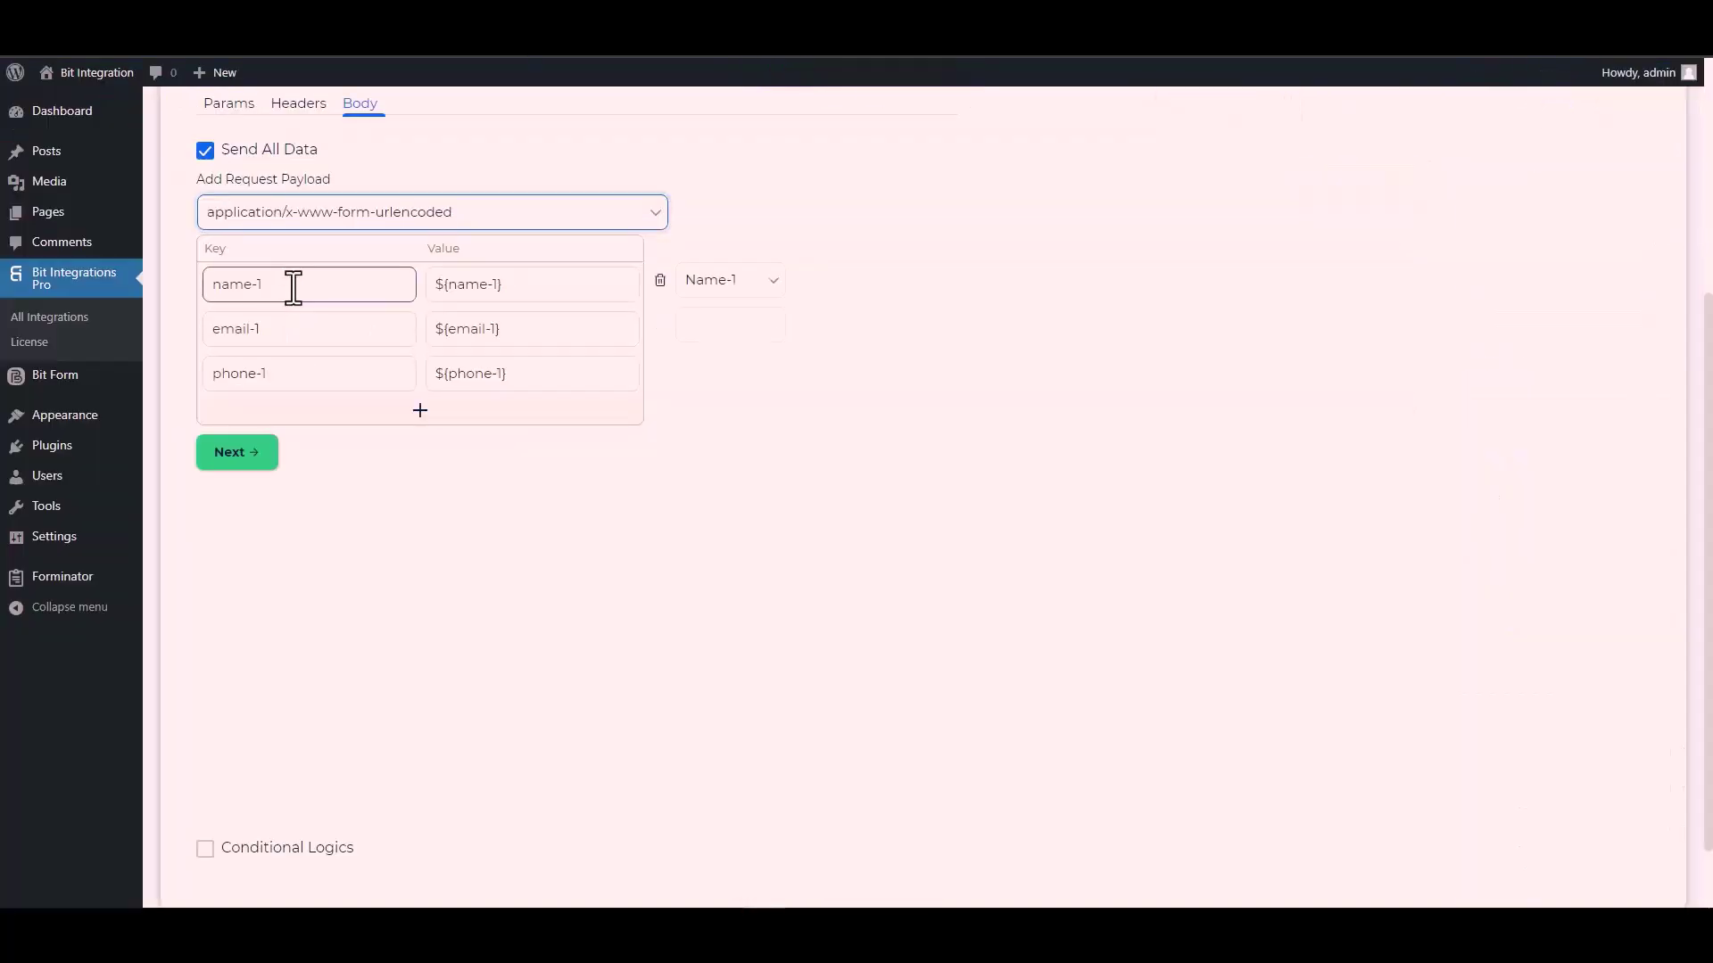
key("ctrl+a")
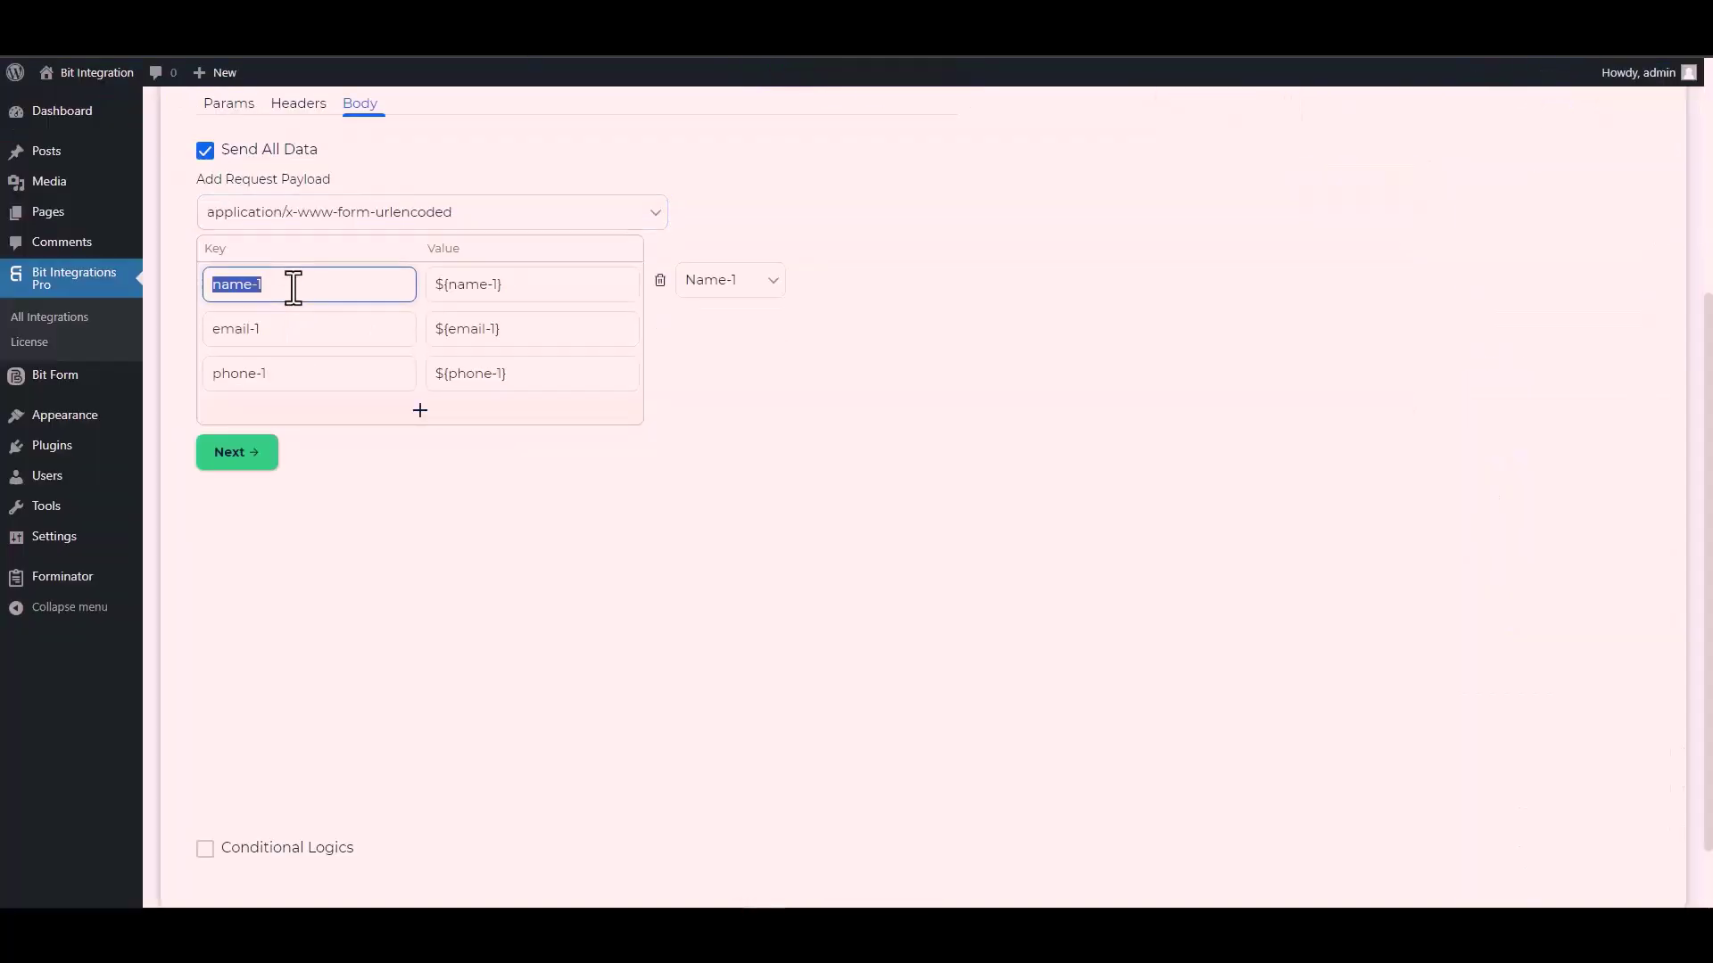
key("ctrl+v")
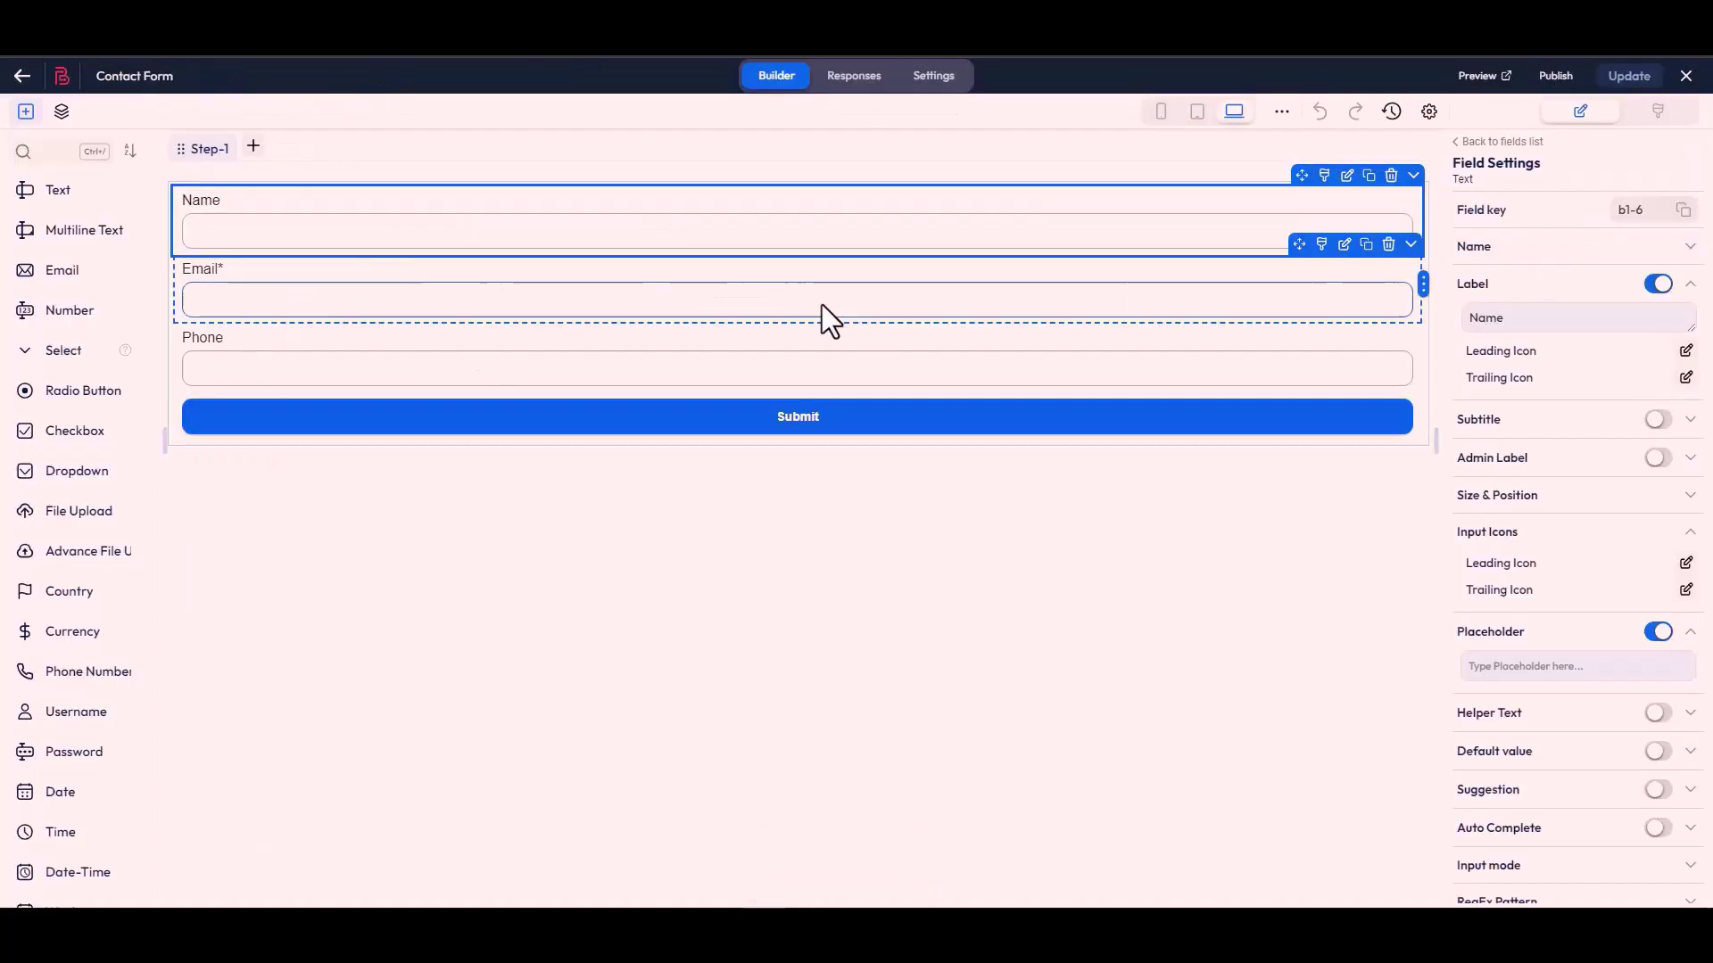
left_click(826, 317)
left_click(1680, 211)
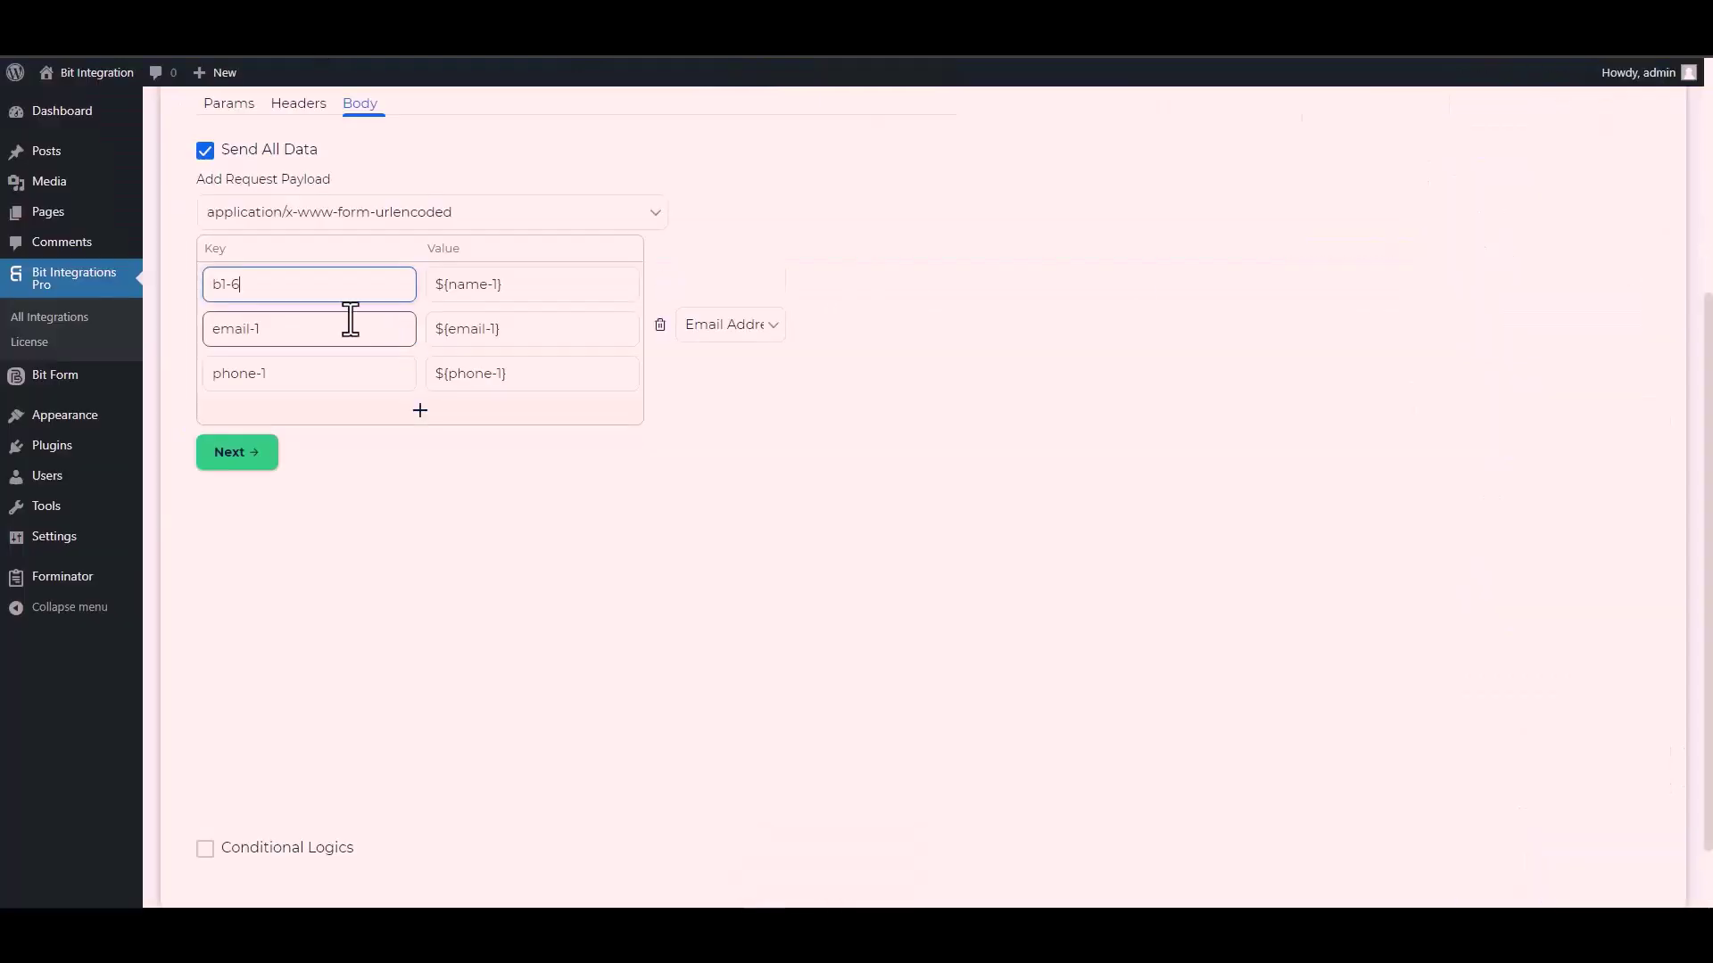
left_click(289, 330)
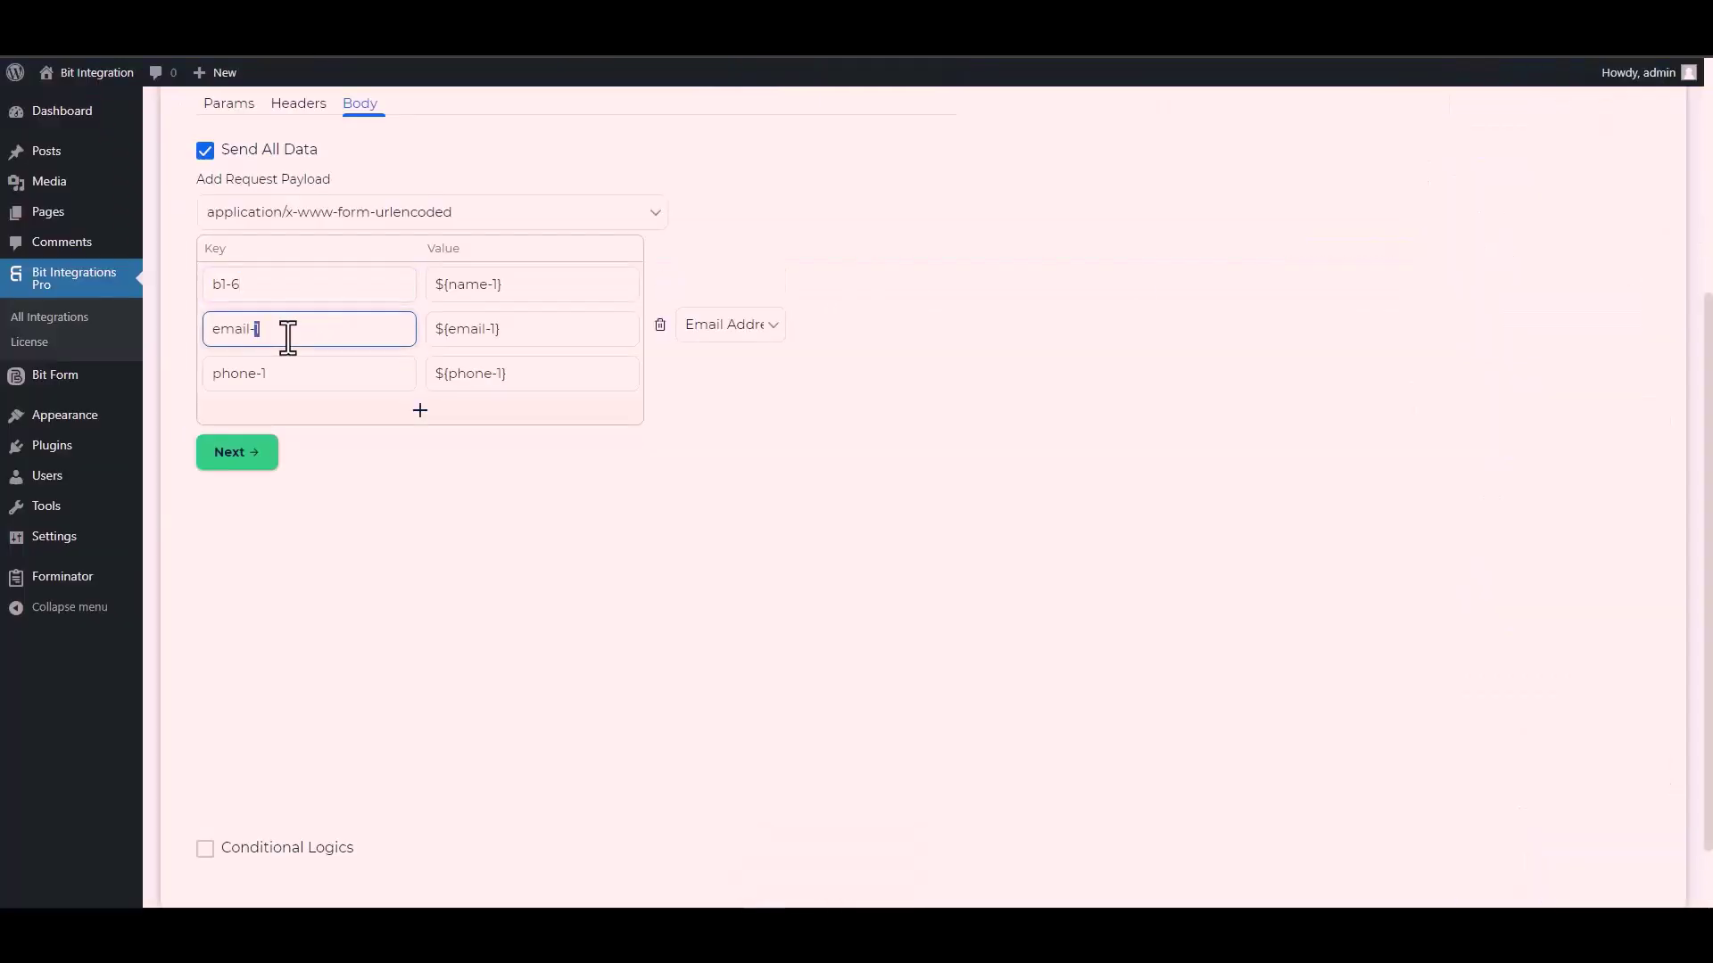
triple_click(288, 330)
key("ctrl+v")
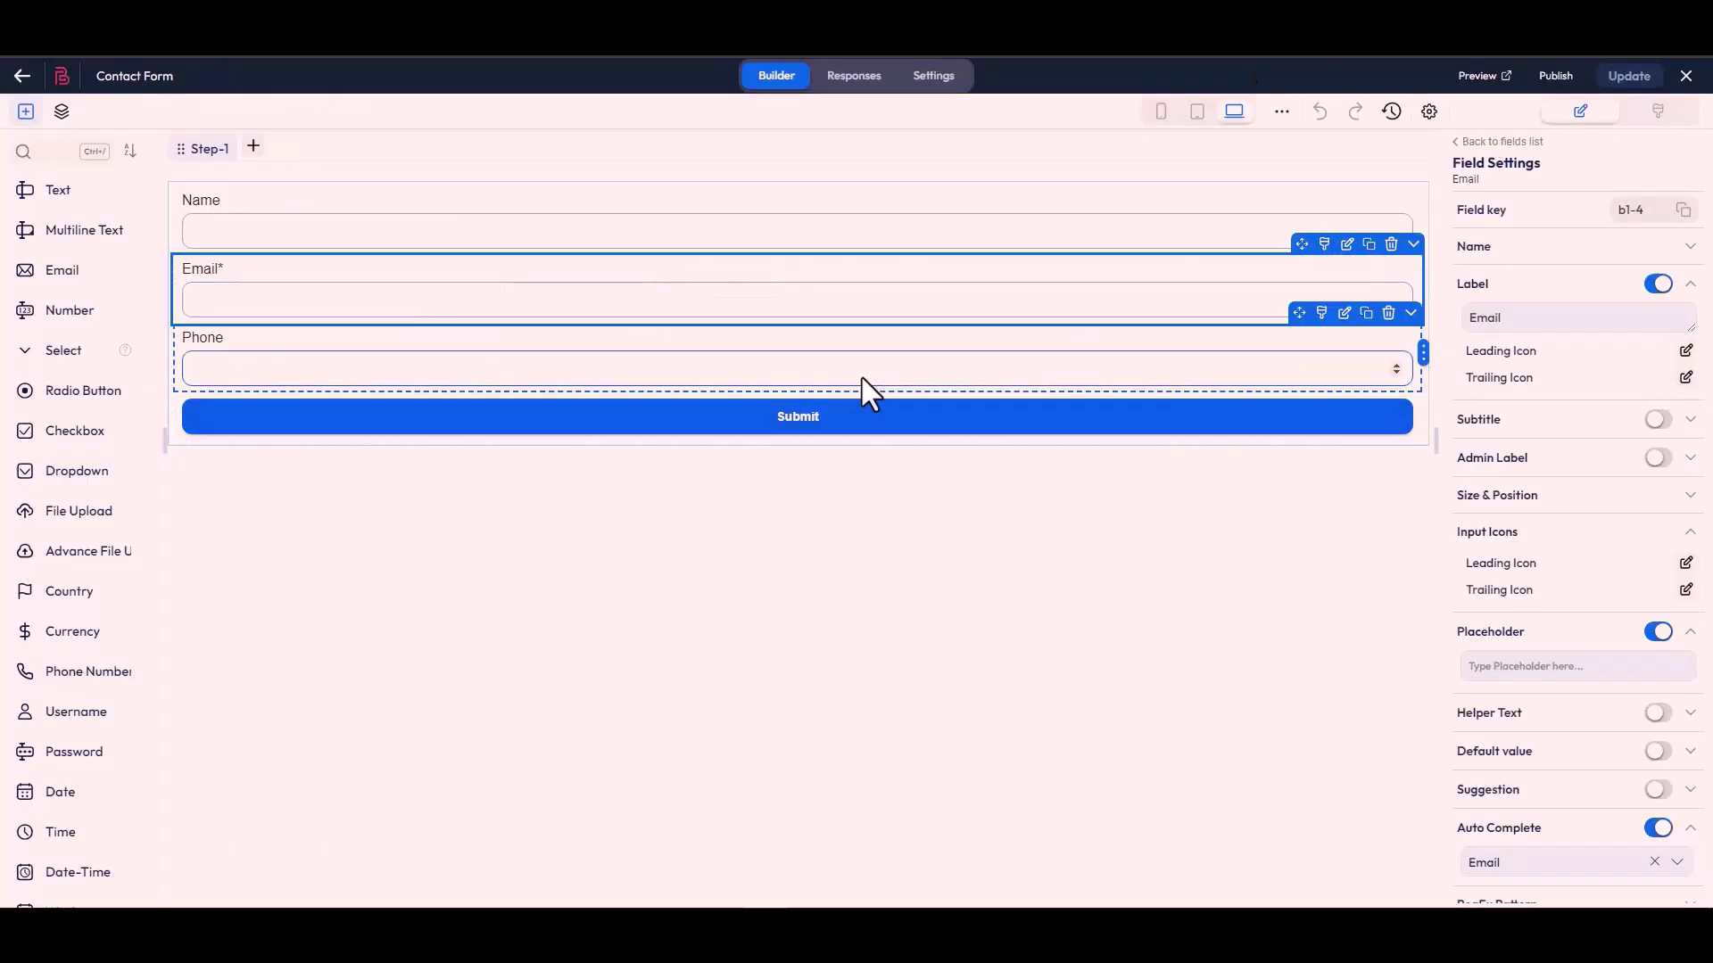
Step: Replace body key phone-1 with the Phone field's key b1-7
left_click(864, 389)
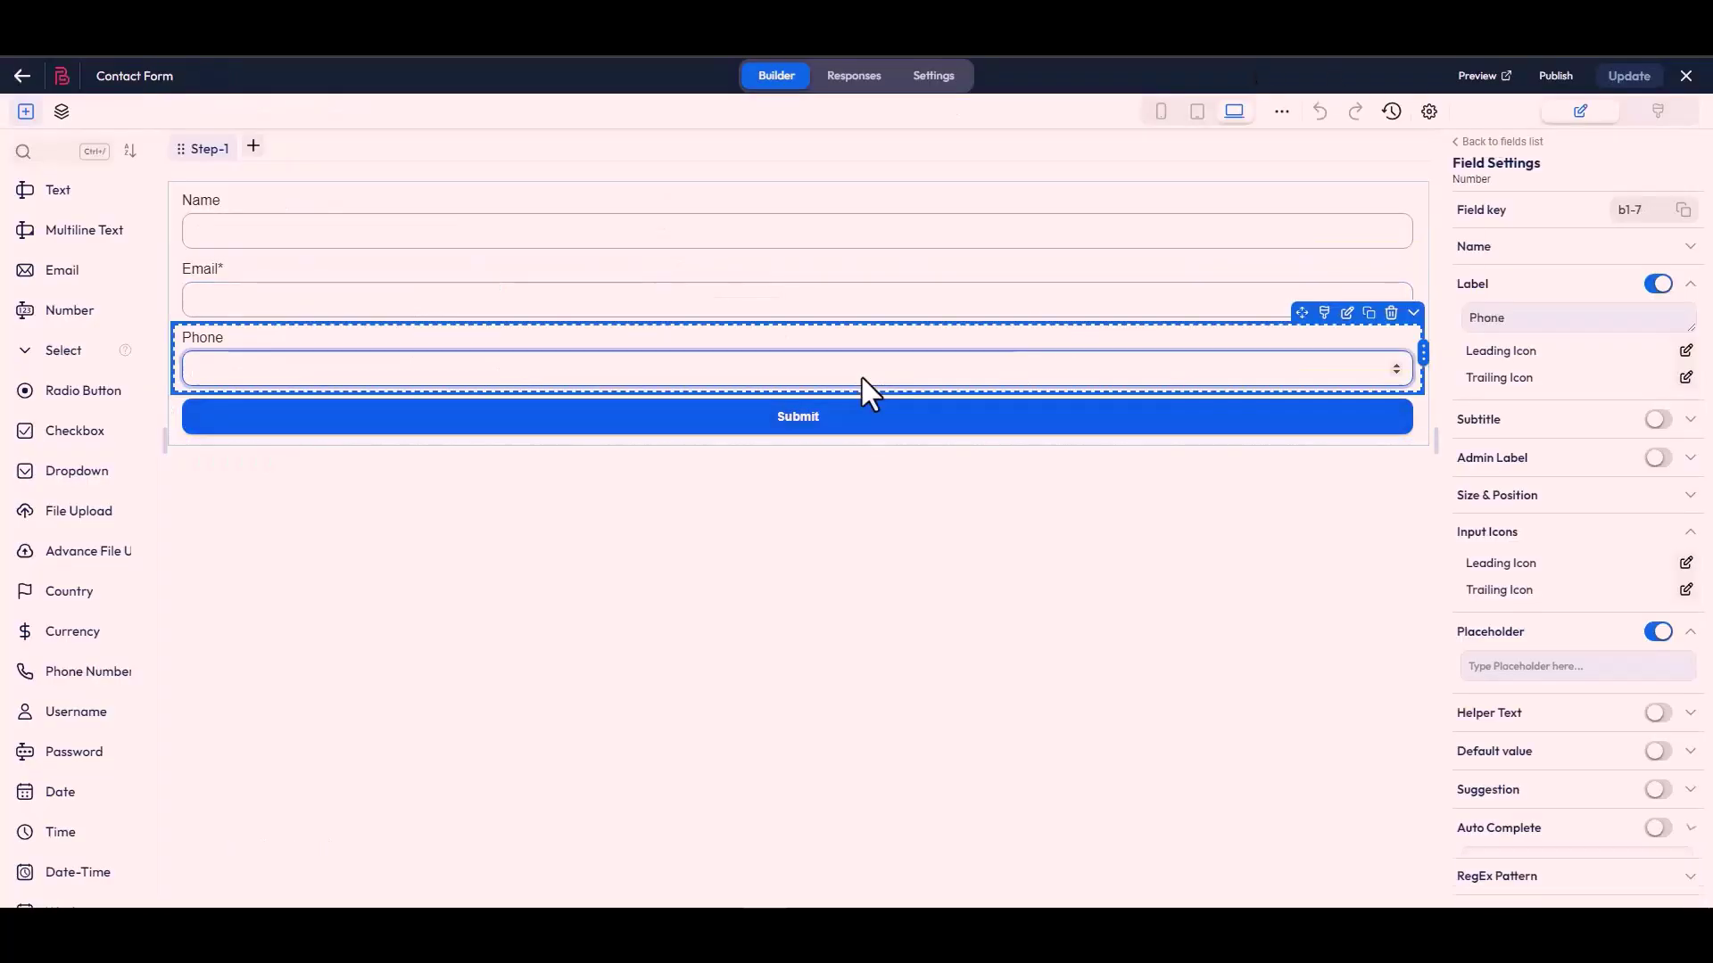
left_click(1684, 211)
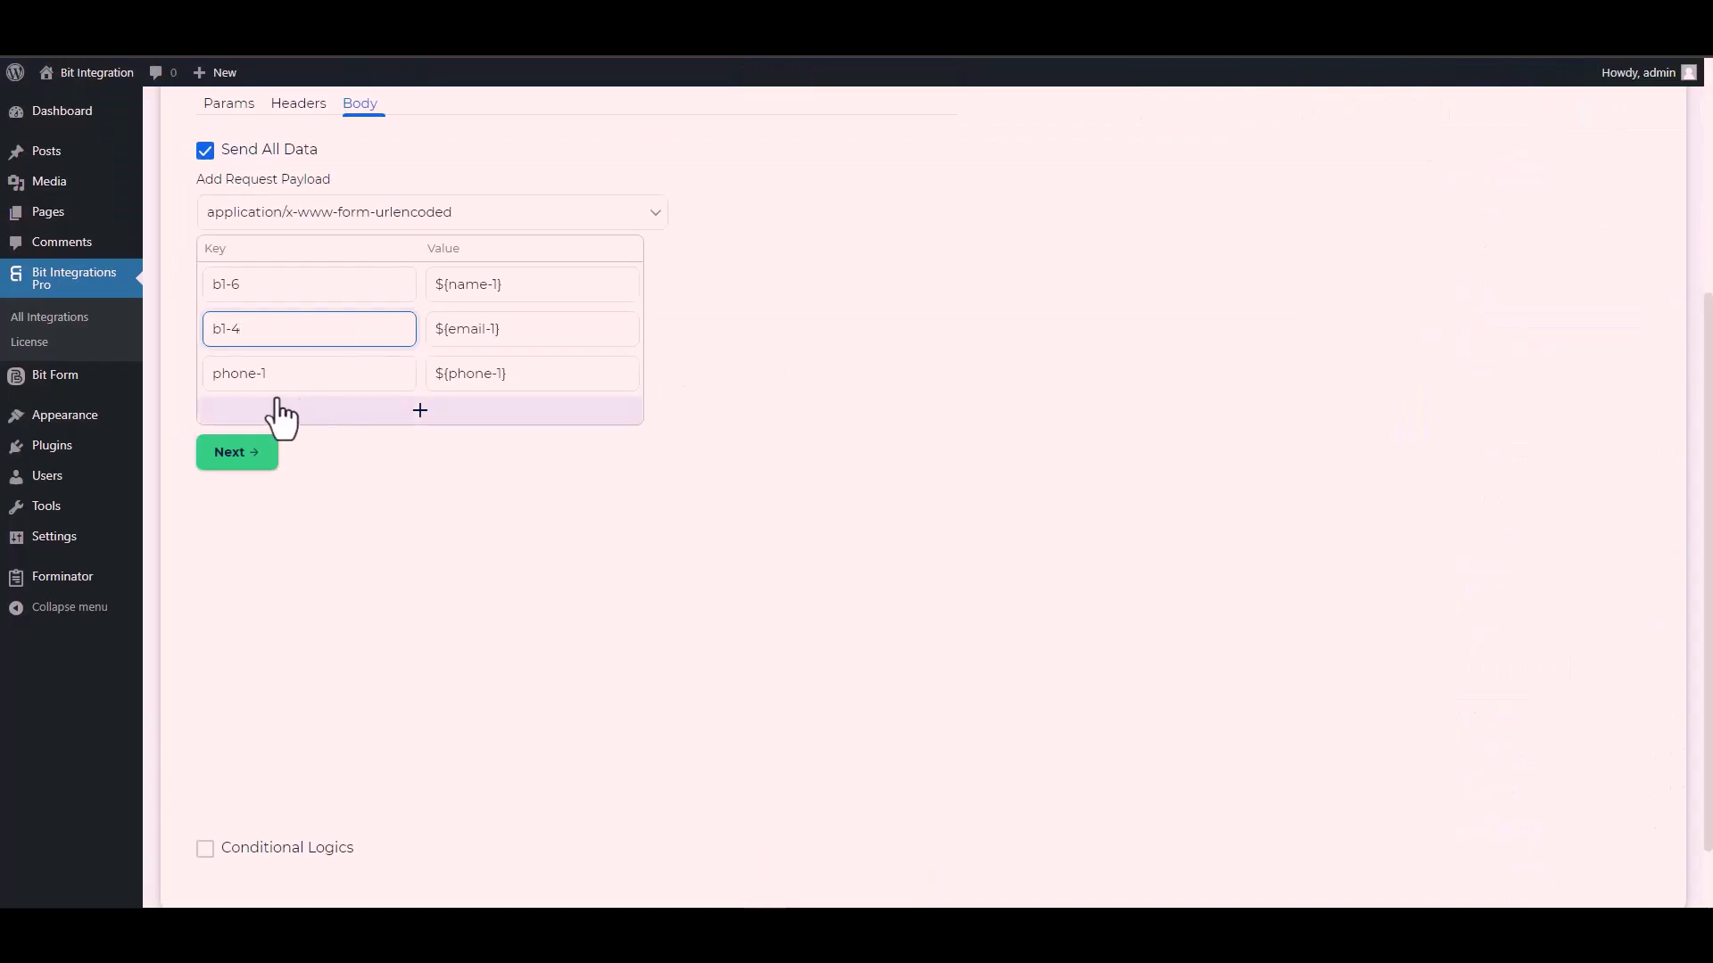
left_click(280, 386)
double_click(282, 388)
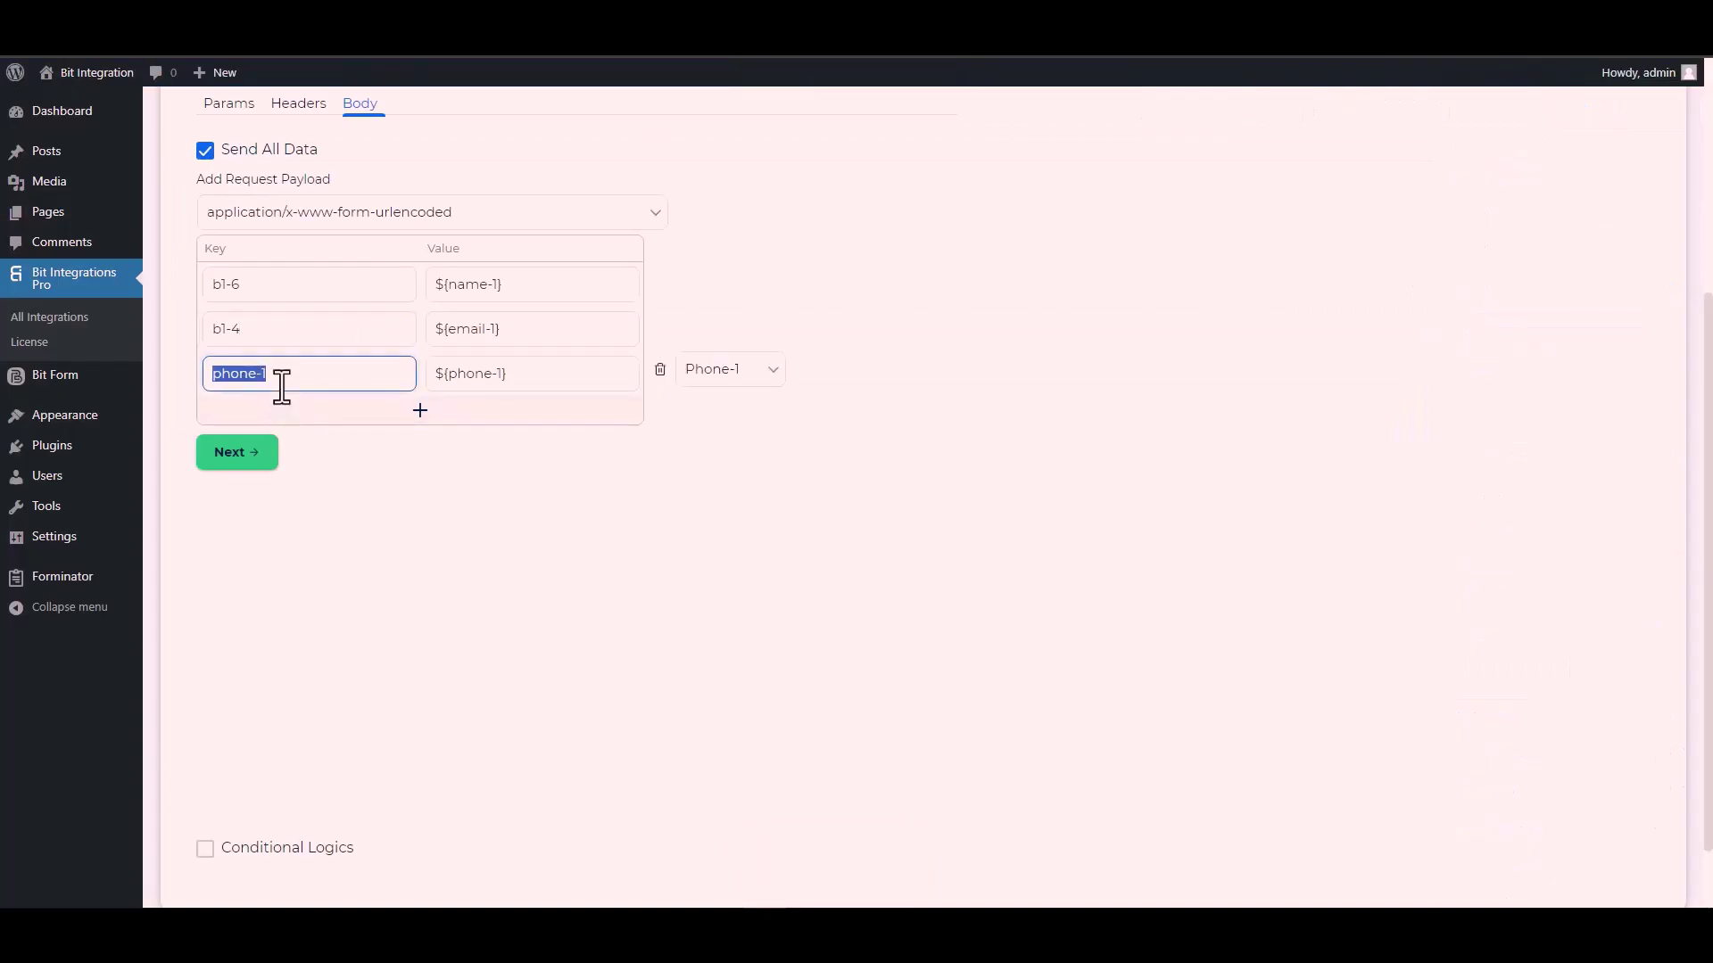
key("ctrl+v")
scroll(214, 729, "down", 1)
Step: Toggle Conditional Logics on and back off, then finish and save the CustomApi integration
left_click(204, 767)
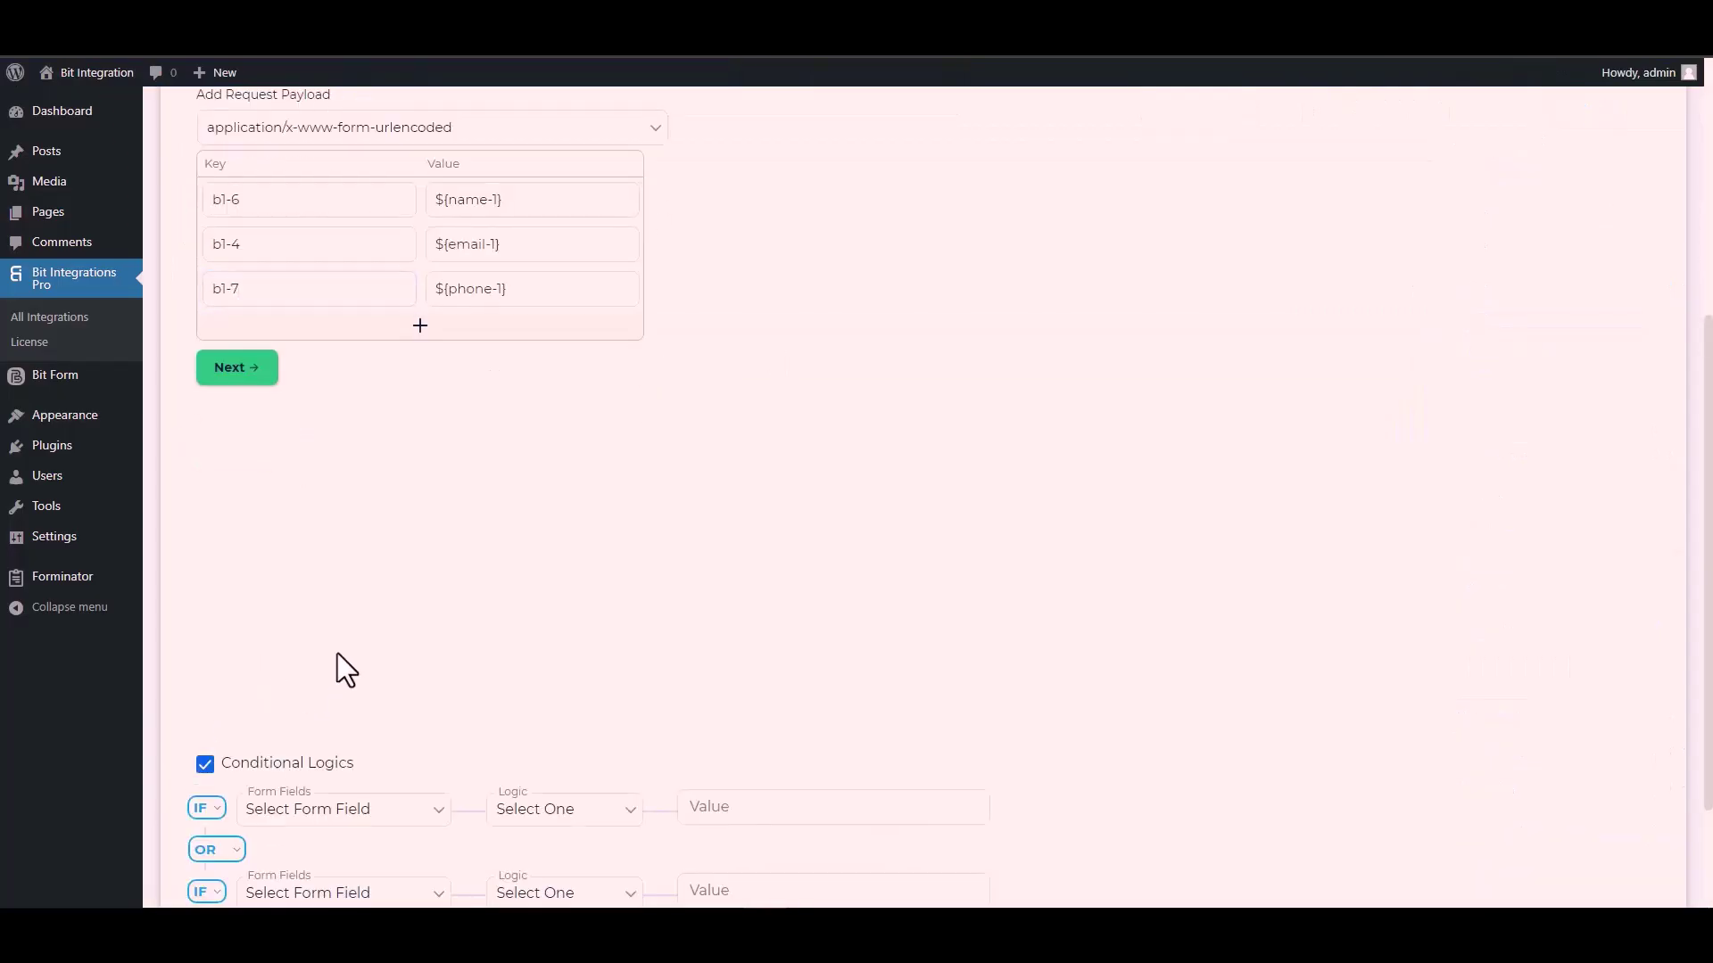
scroll(338, 653, "down", 2)
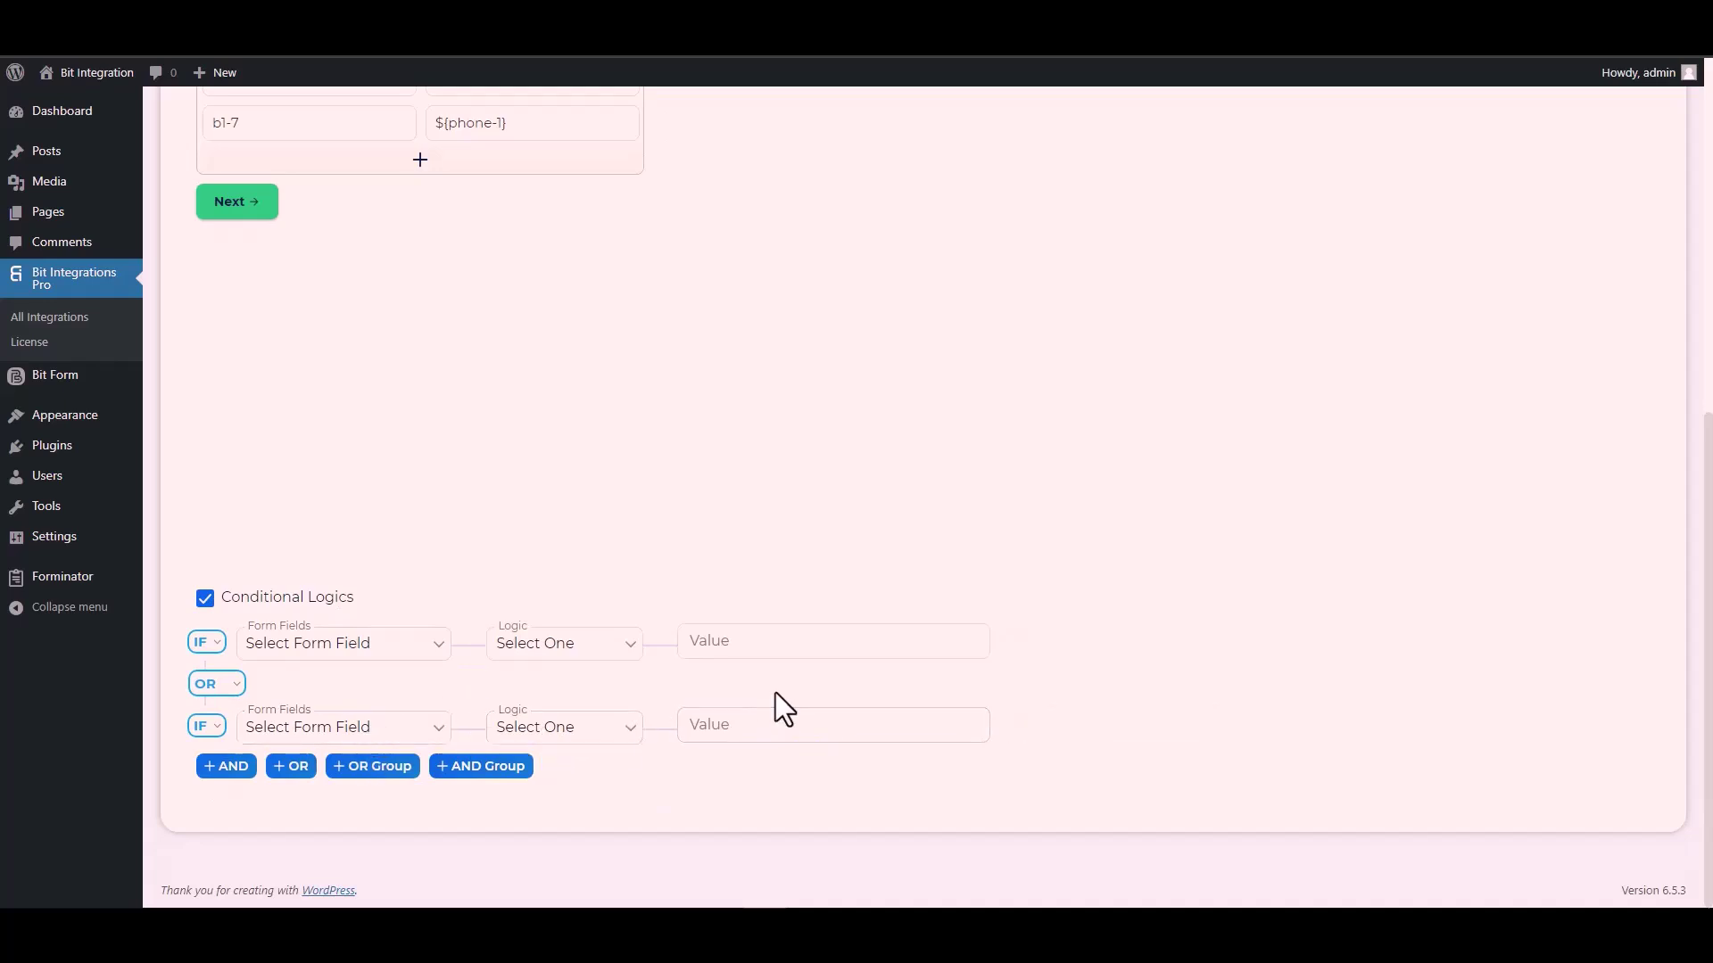
left_click(200, 600)
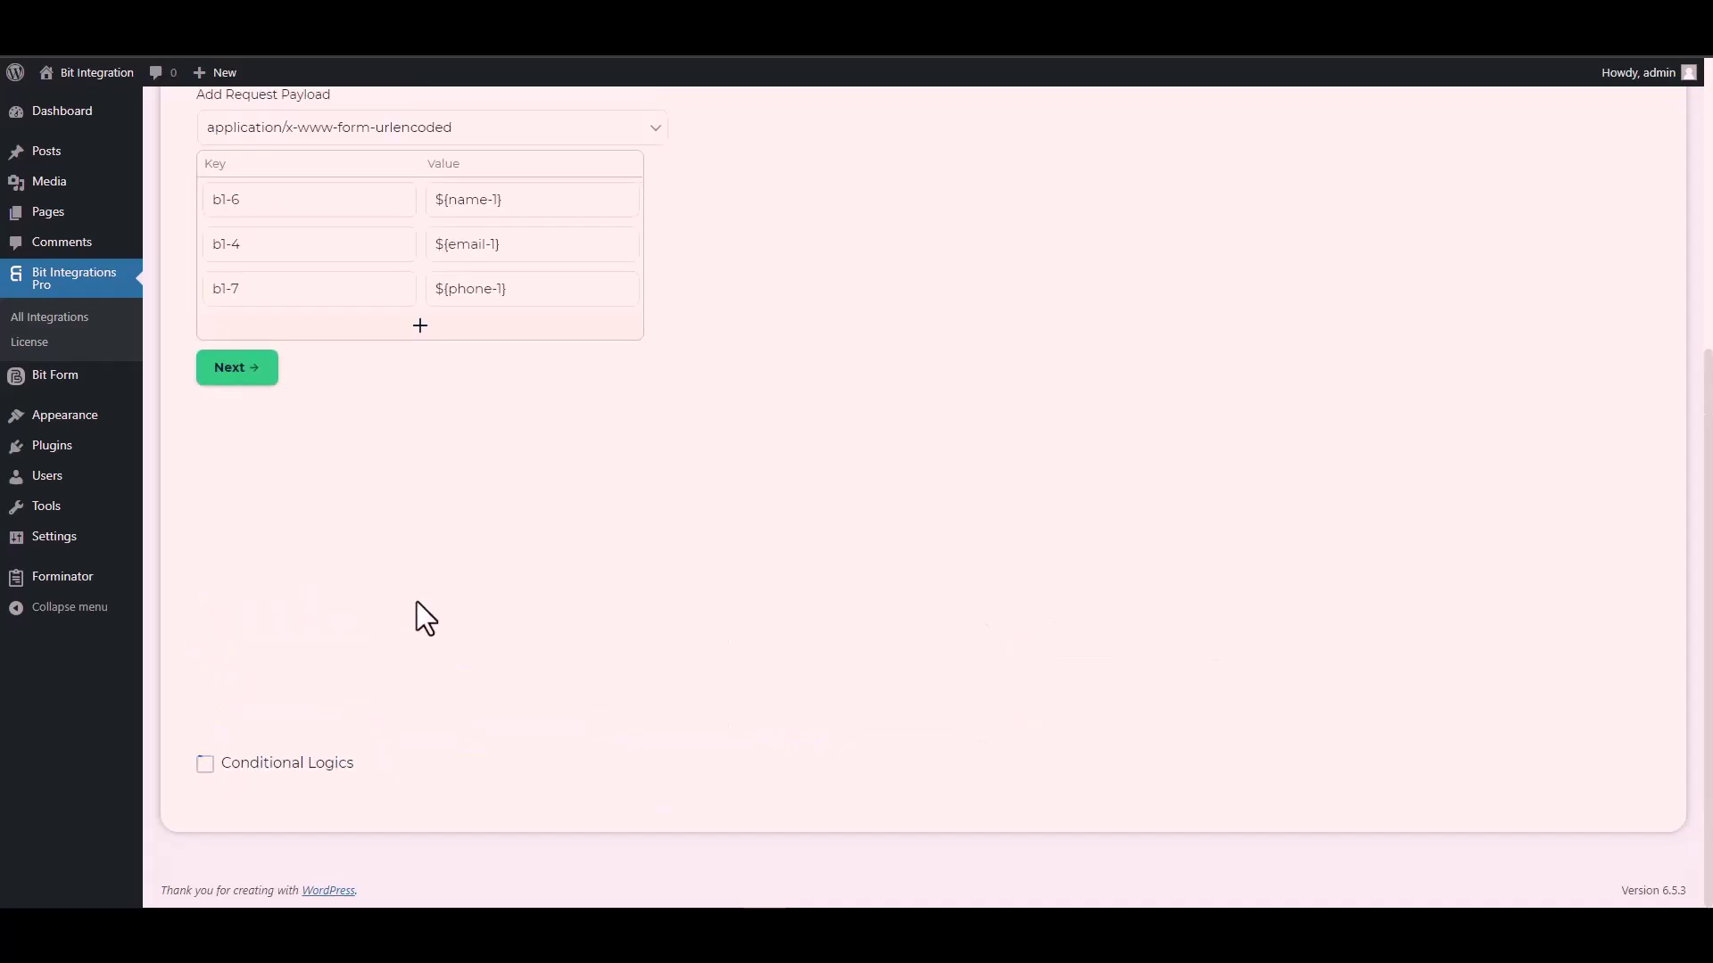
scroll(416, 601, "up", 5)
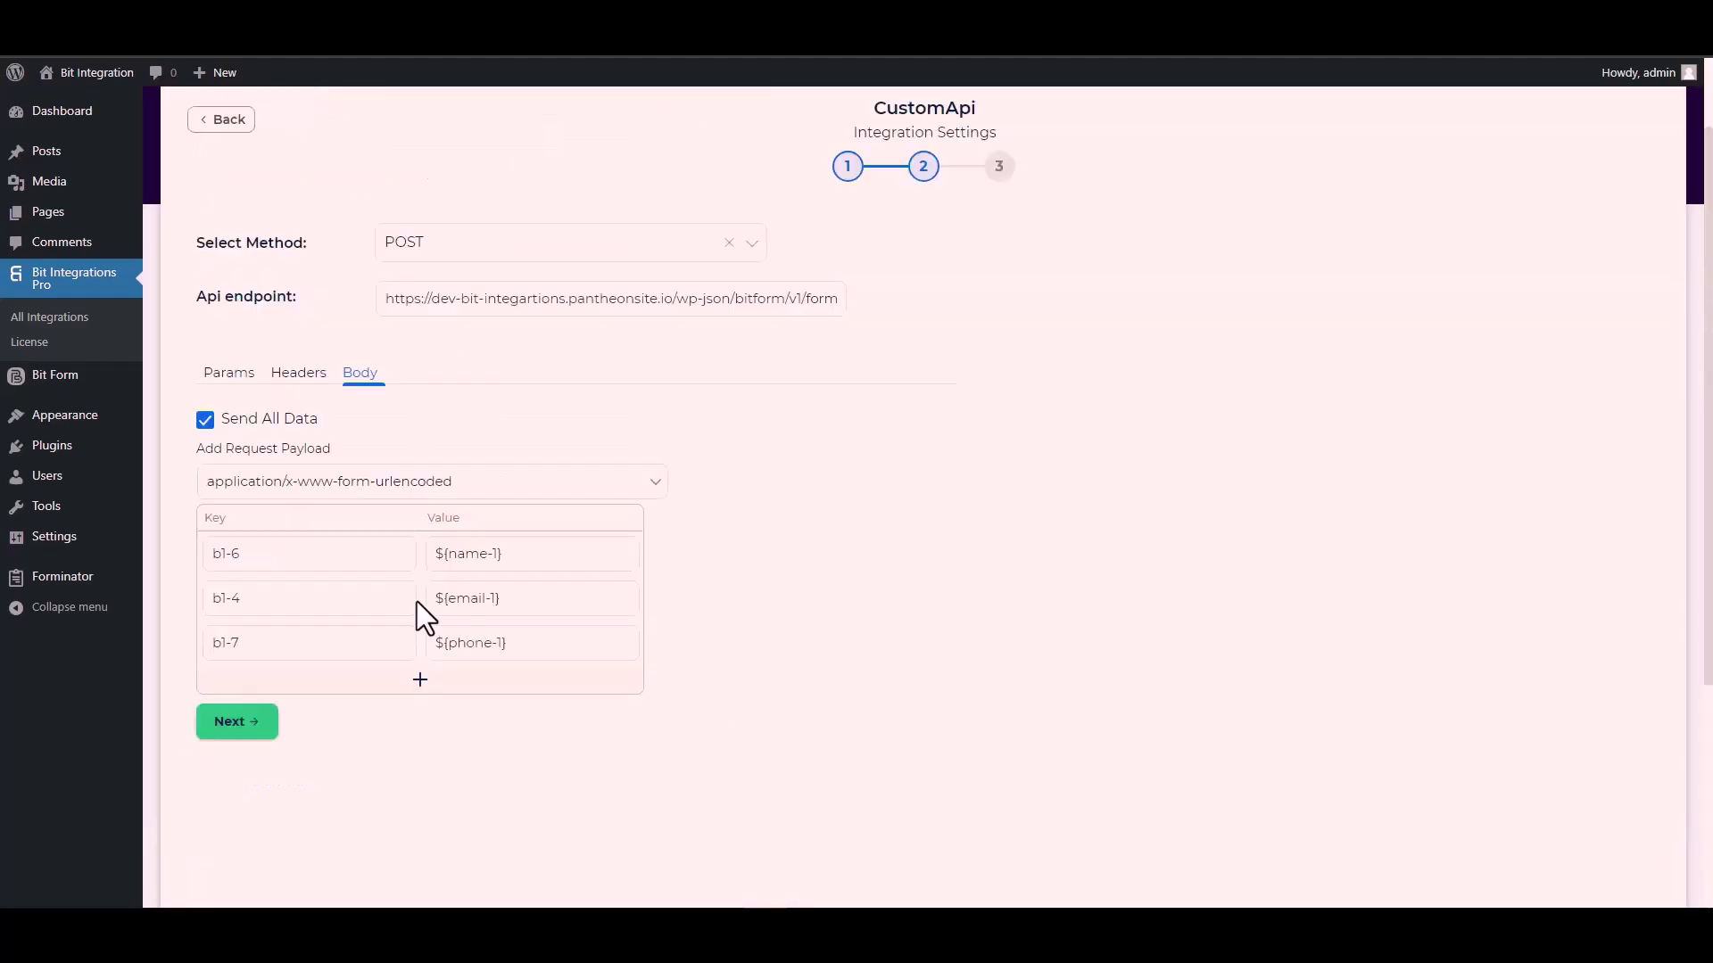
left_click(250, 733)
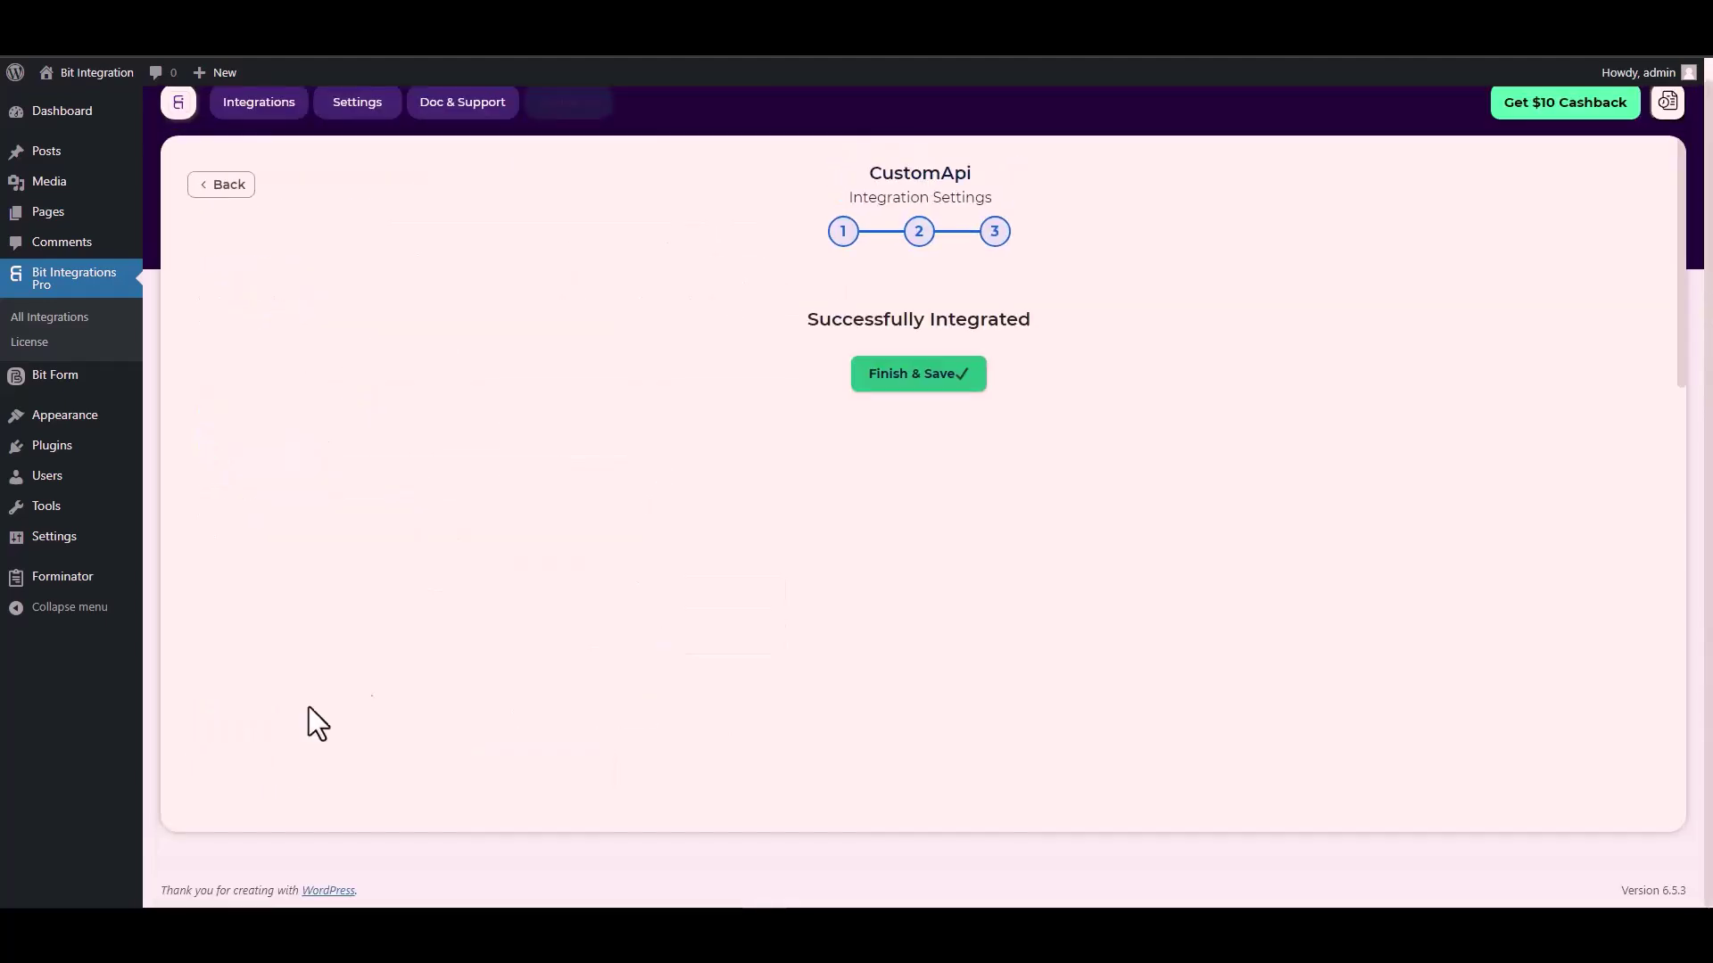
left_click(926, 386)
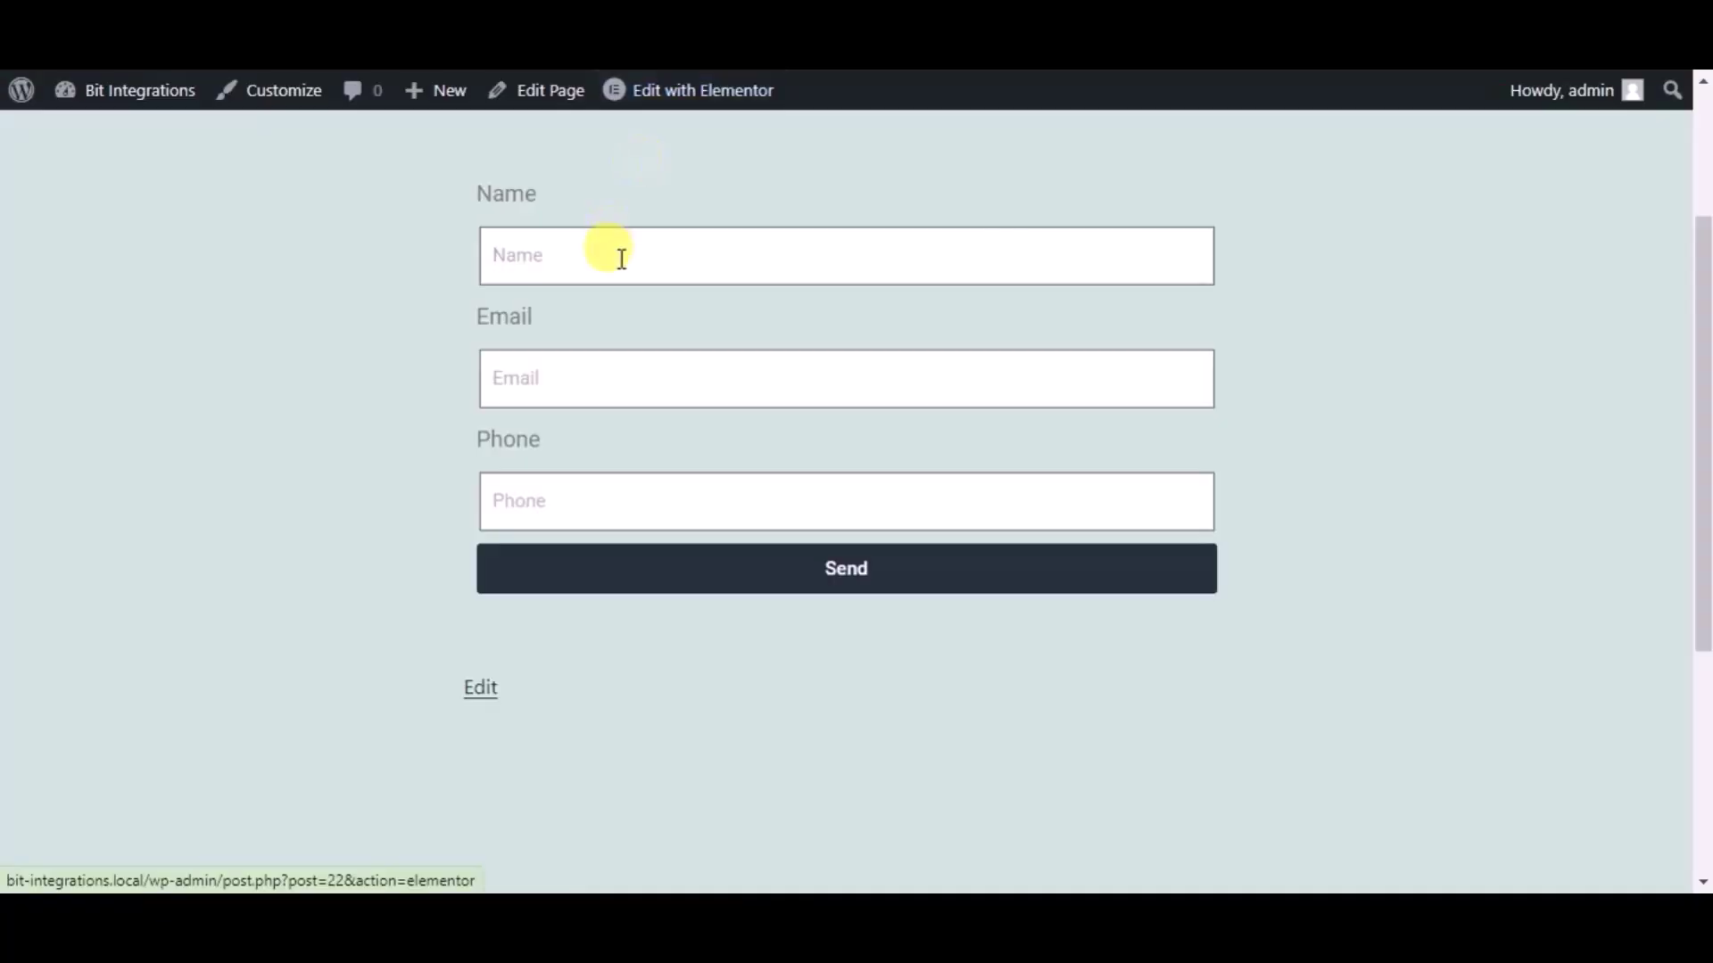
Step: Submit the contact form with name 'Bit Integrations', a test e-mail address and a phone number
type("Bit")
type("Integrations")
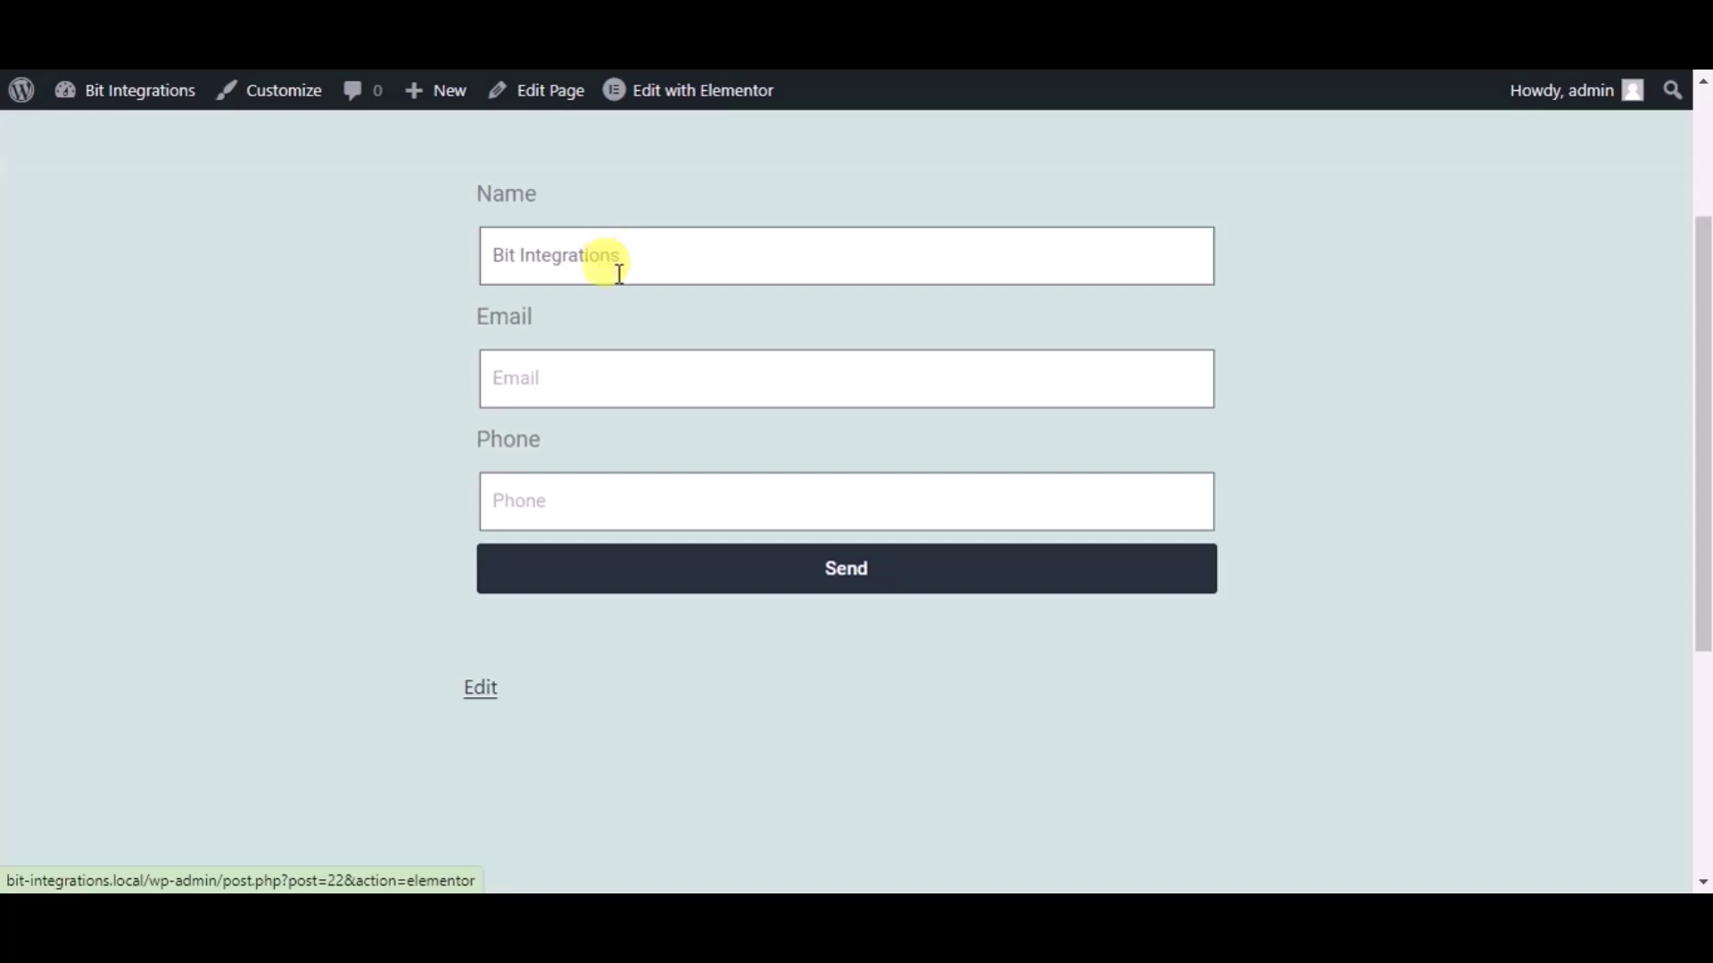
left_click(612, 383)
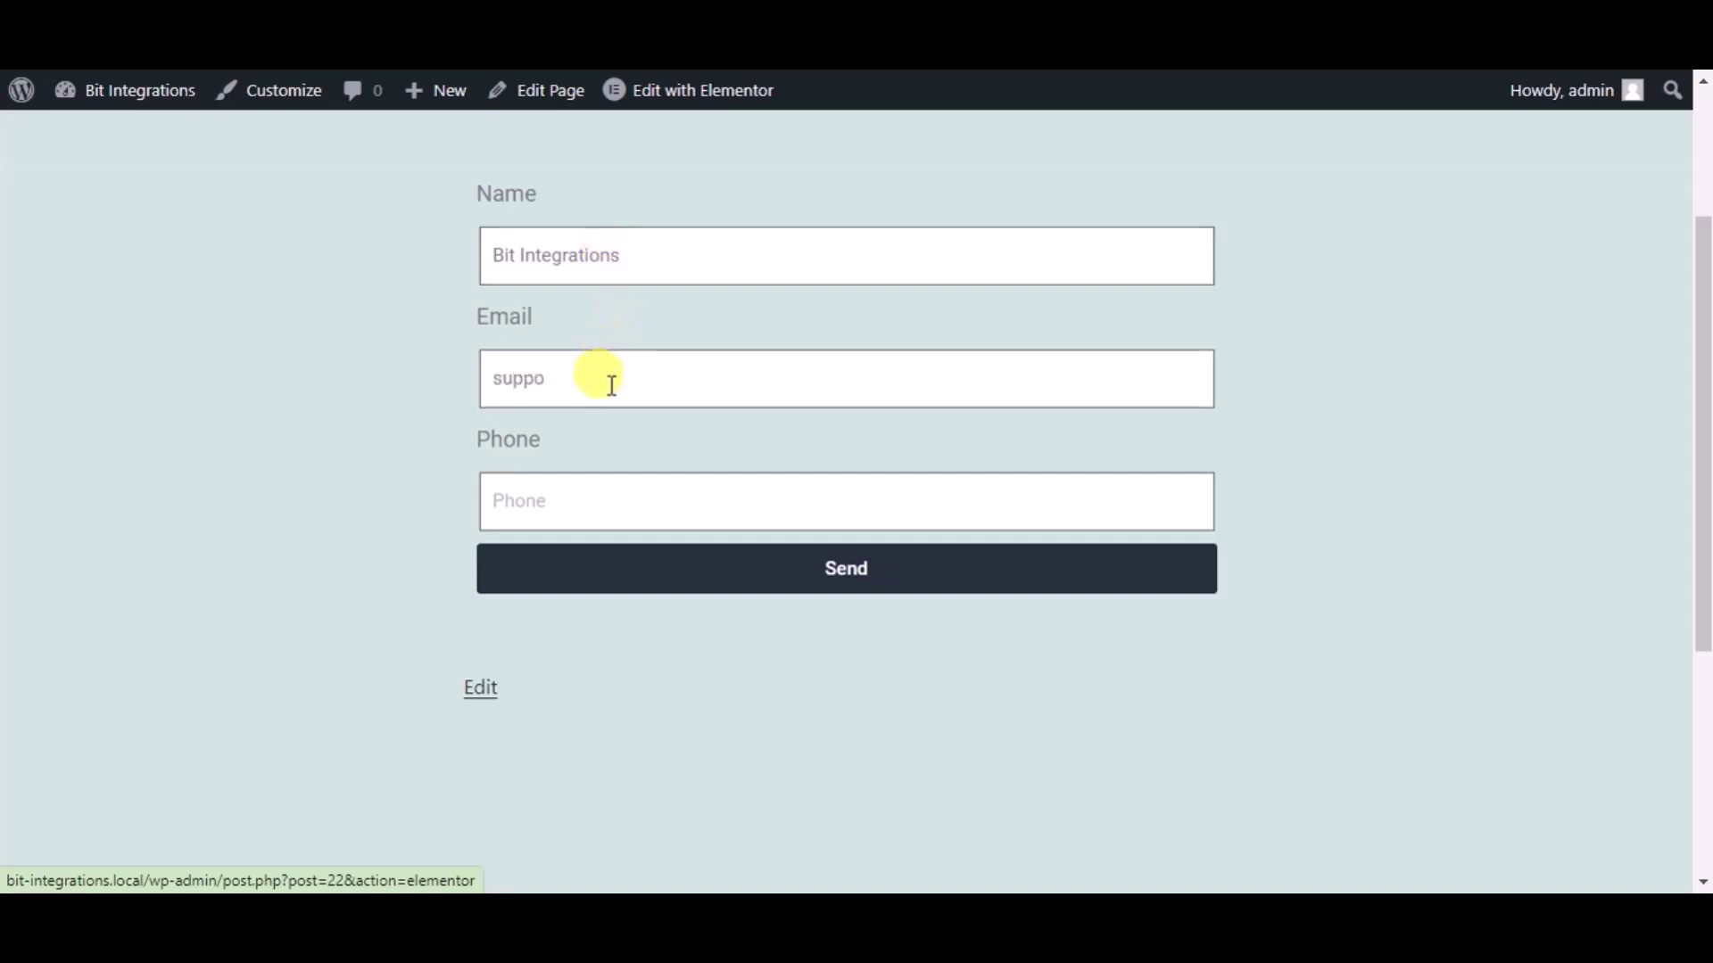
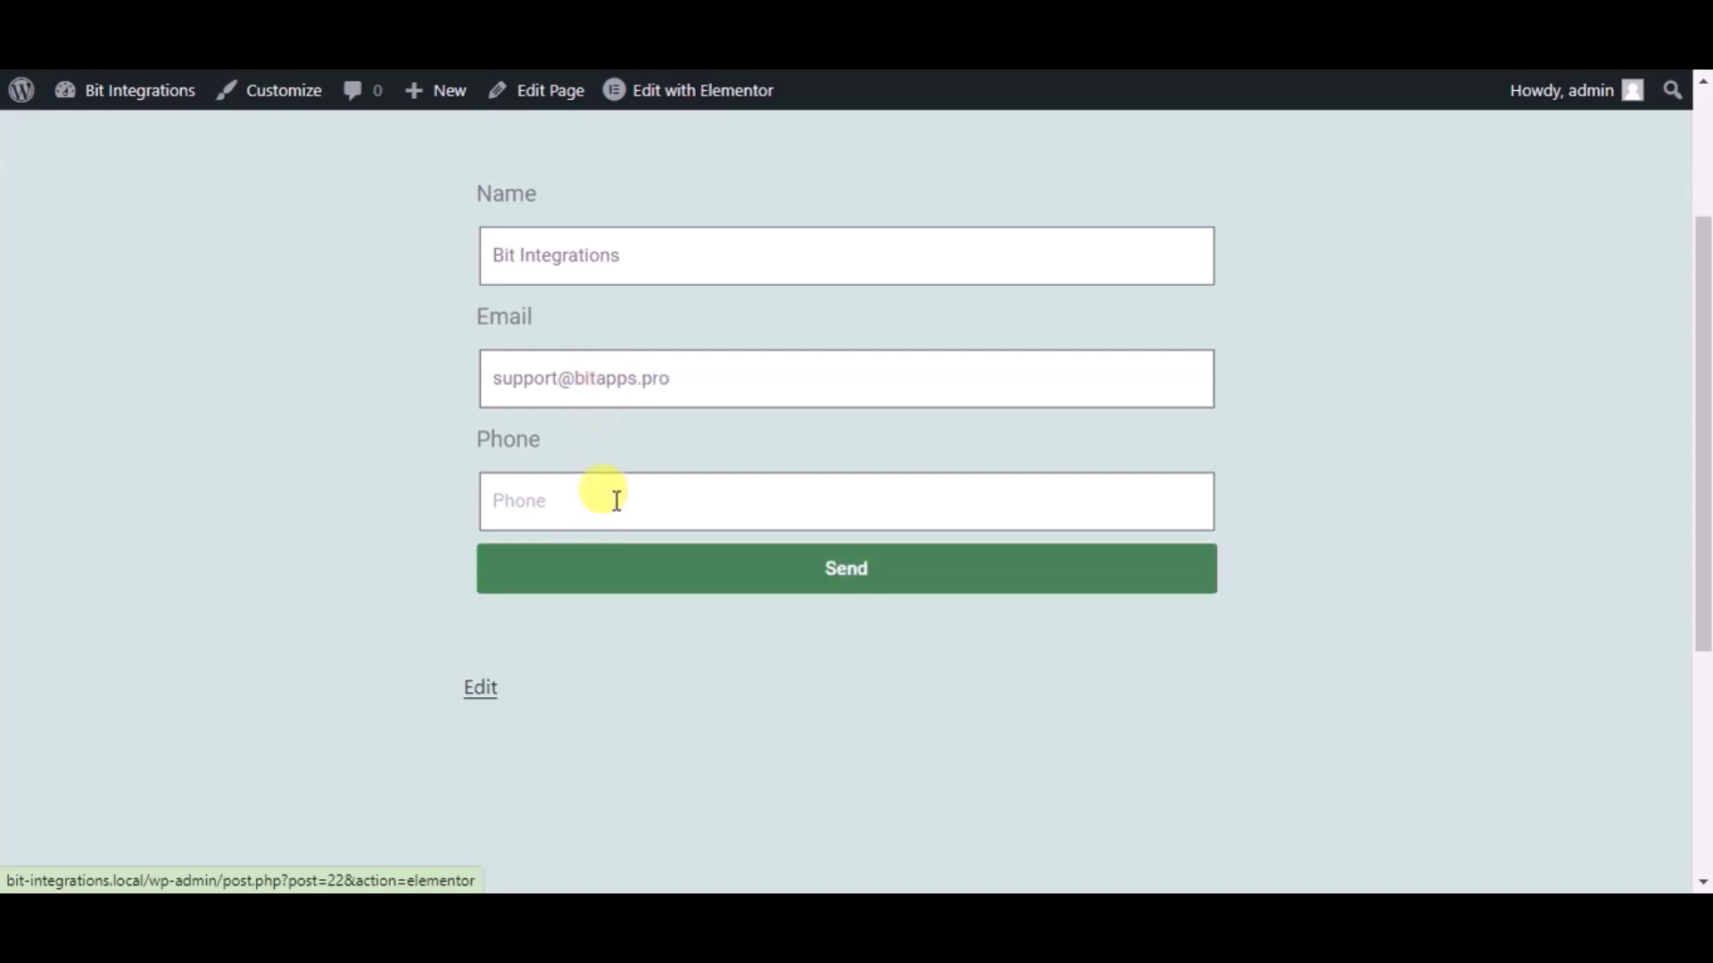
left_click(616, 500)
type("444555")
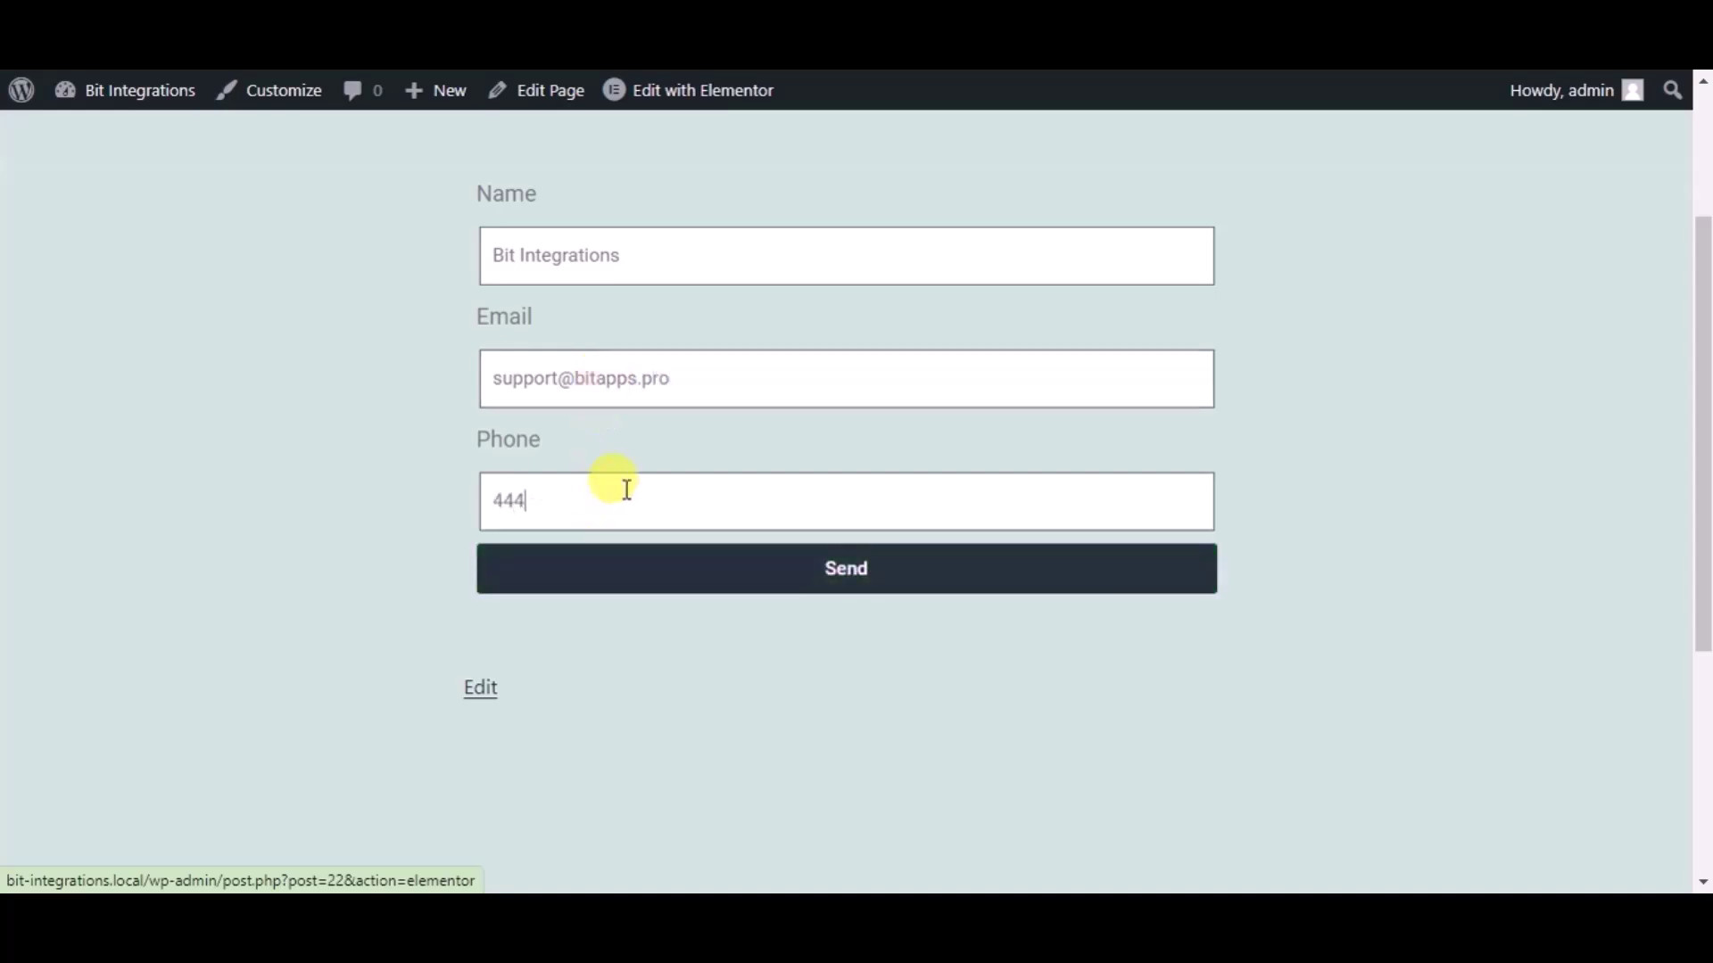
type("666")
left_click(634, 564)
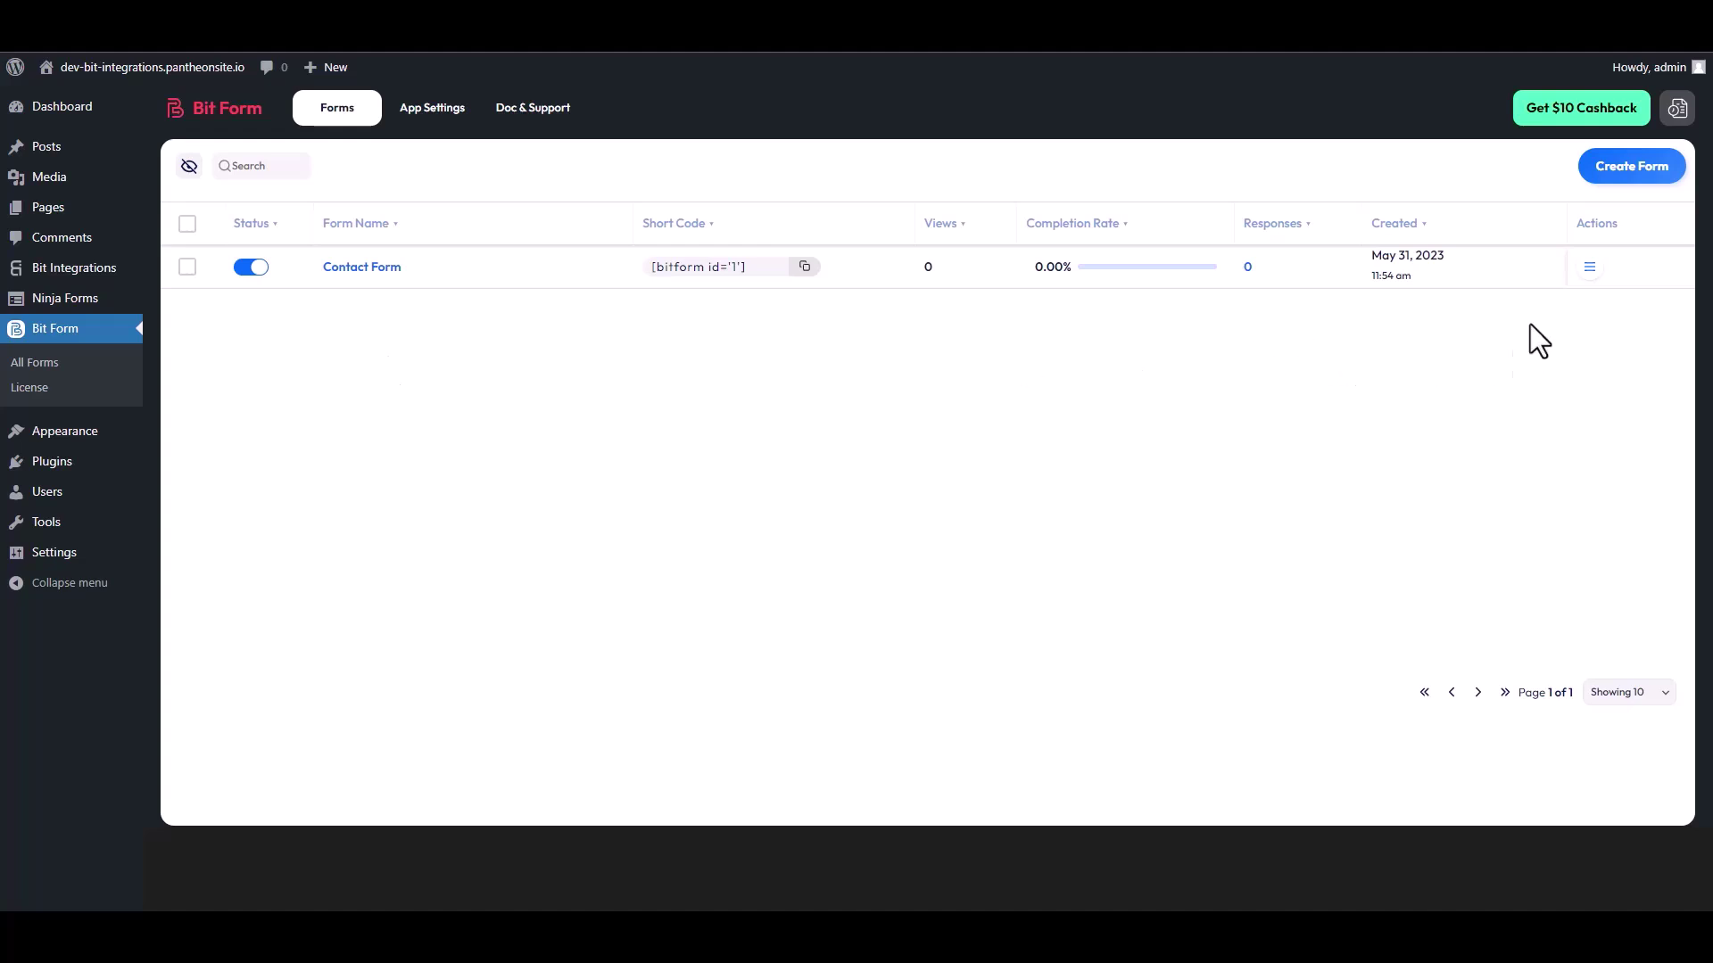
Step: Open the Contact Form's Responses from its Actions menu in Bit Form
left_click(1591, 267)
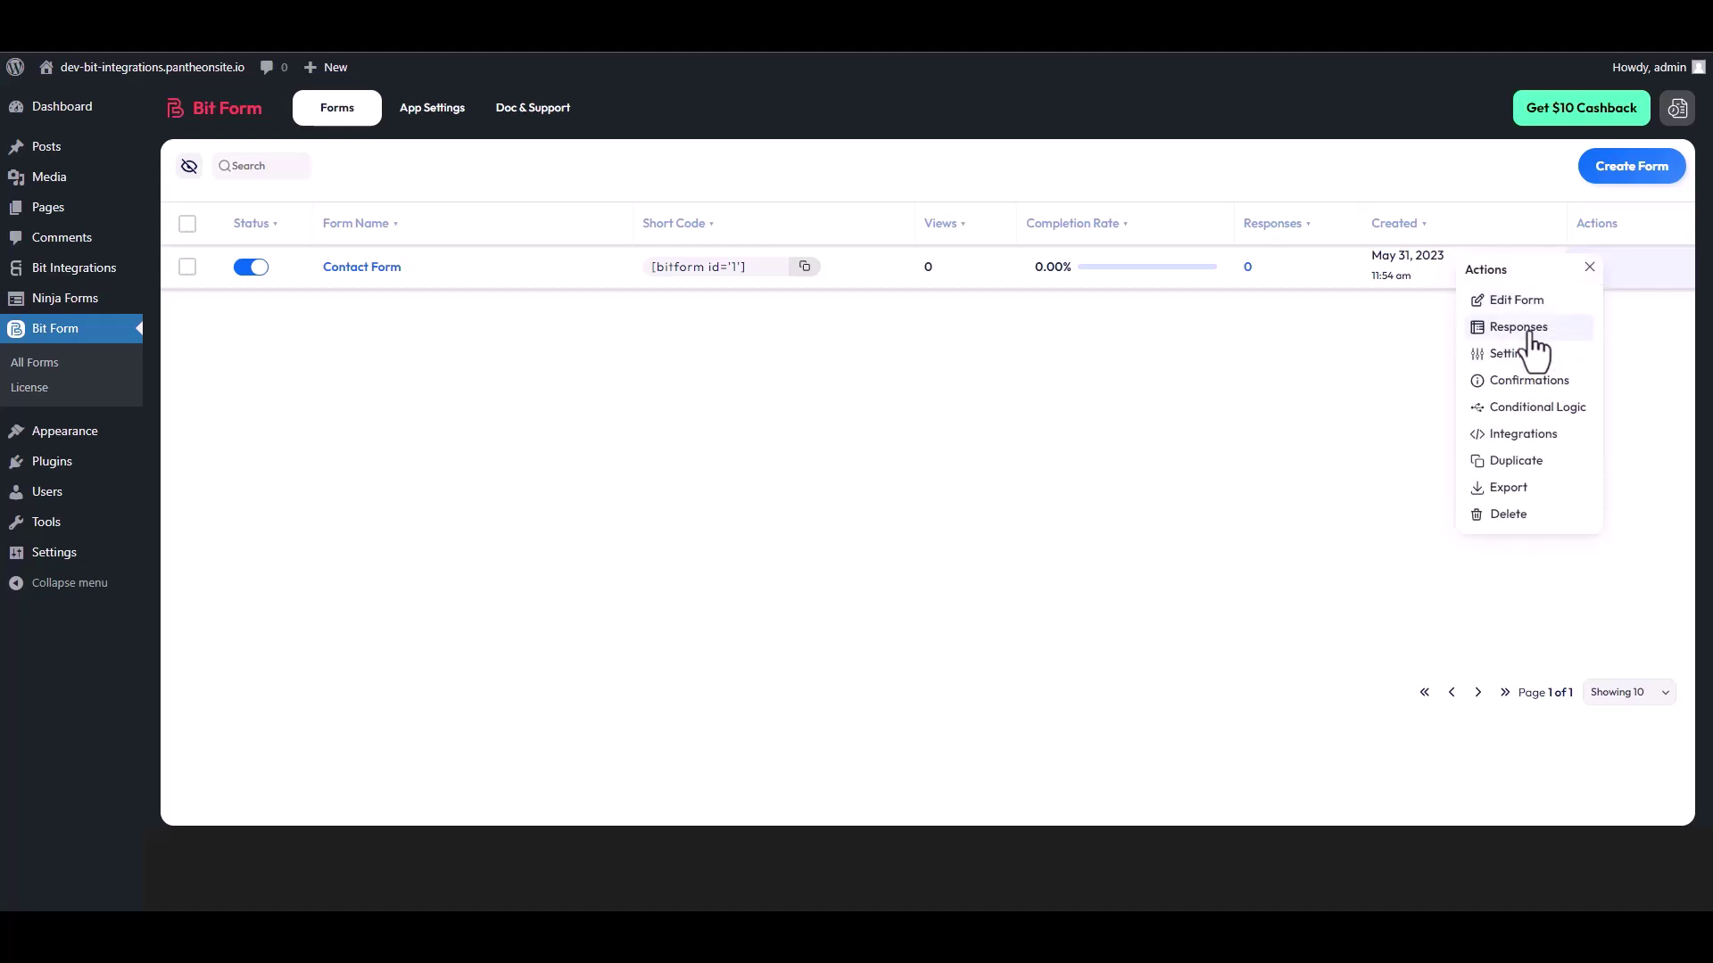
left_click(1531, 328)
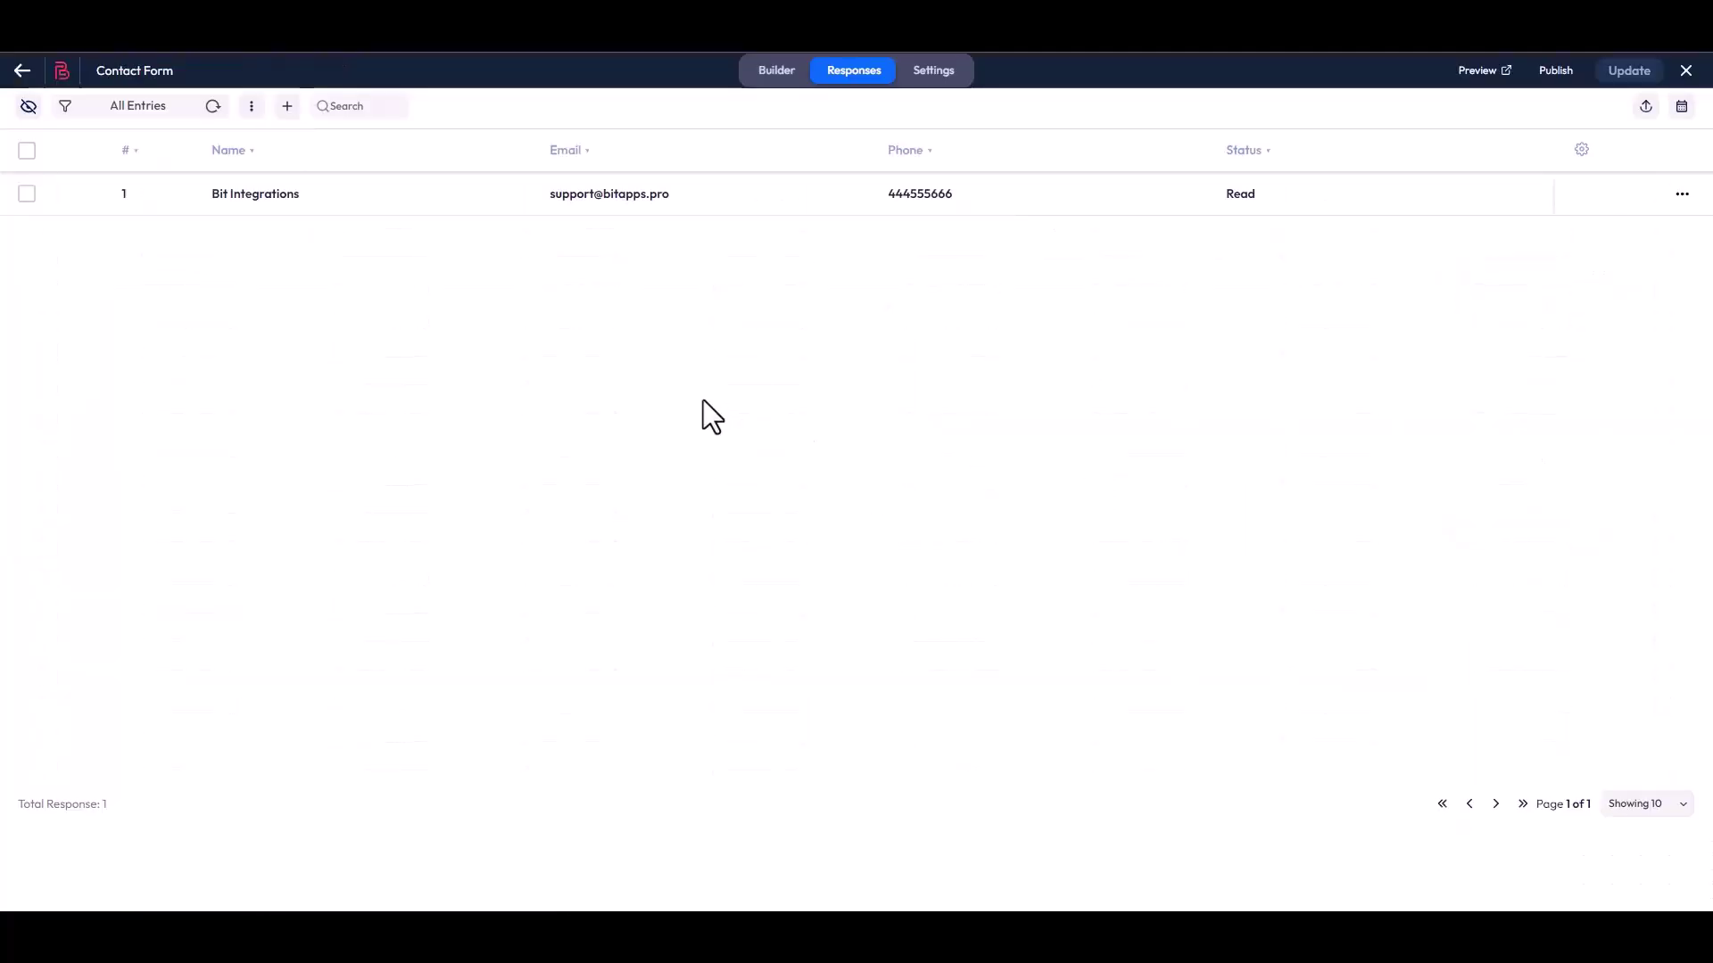